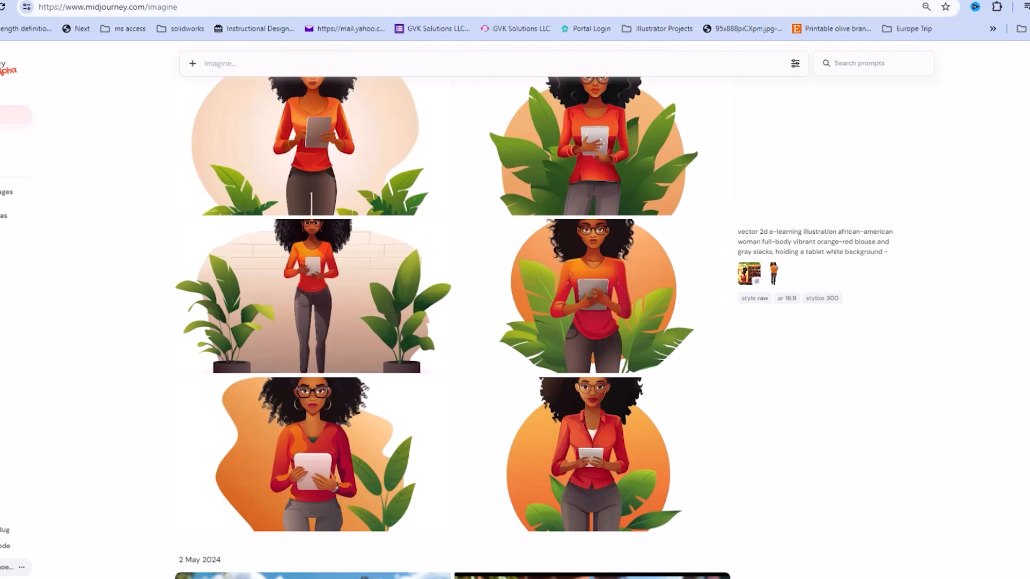
Switch to the Word document 7oble grapes documentation.docx, maximize it, and review the project purpose, Evaluation, Grading Rubric and Justification sections.
left_click_drag(1029, 52, 676, 27)
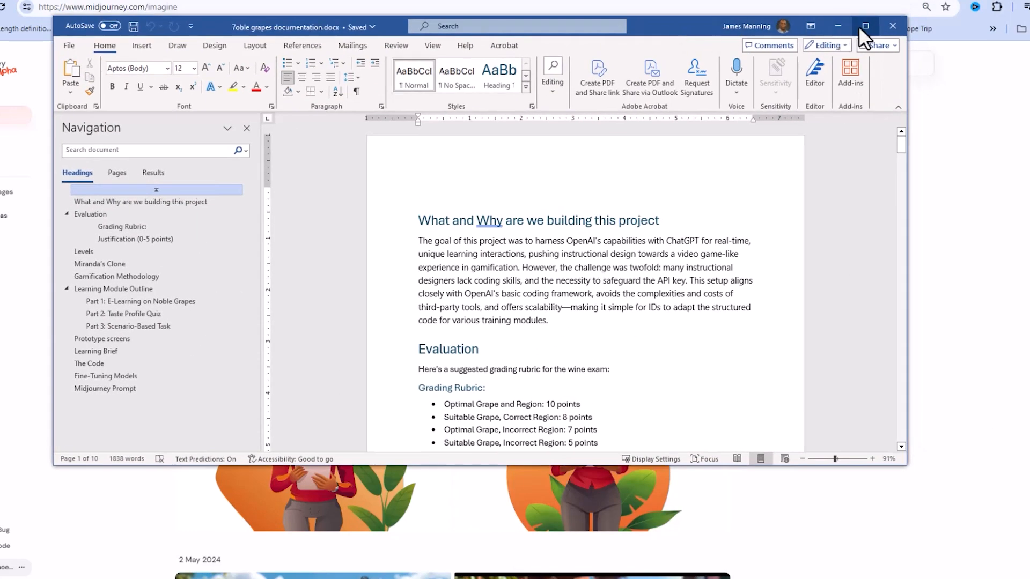
left_click(862, 26)
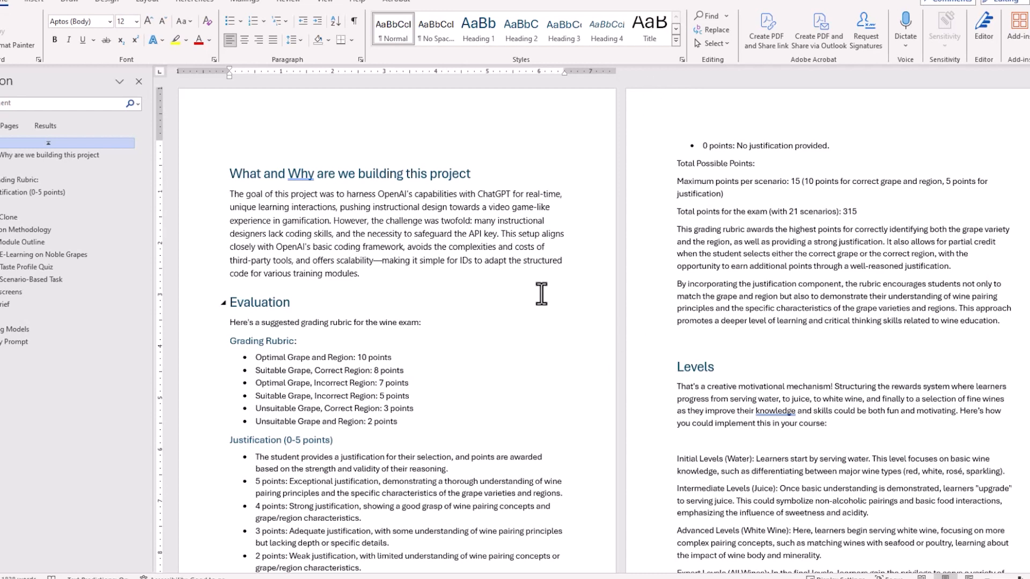
scroll(533, 278, "down", 1)
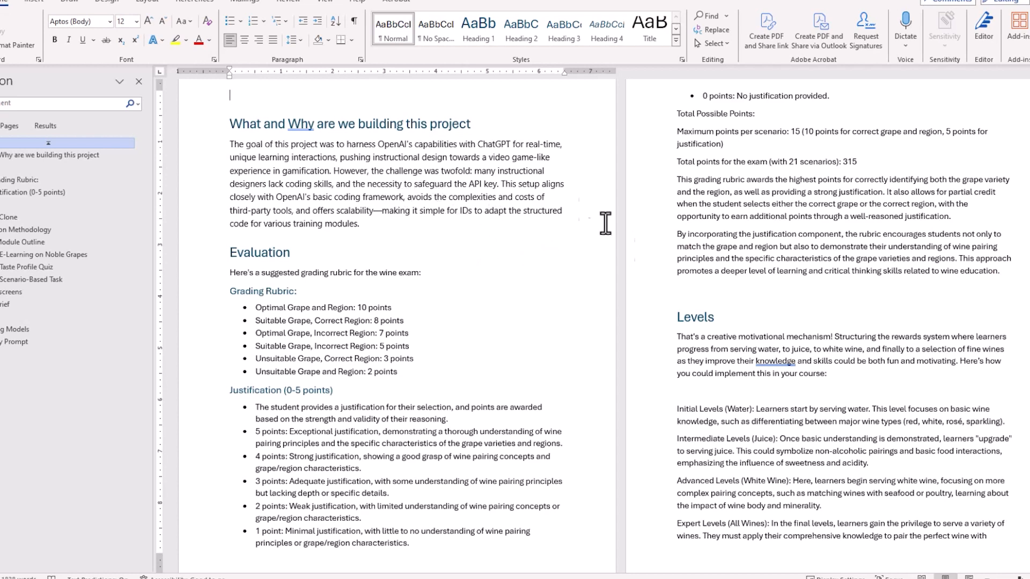
scroll(518, 207, "down", 3)
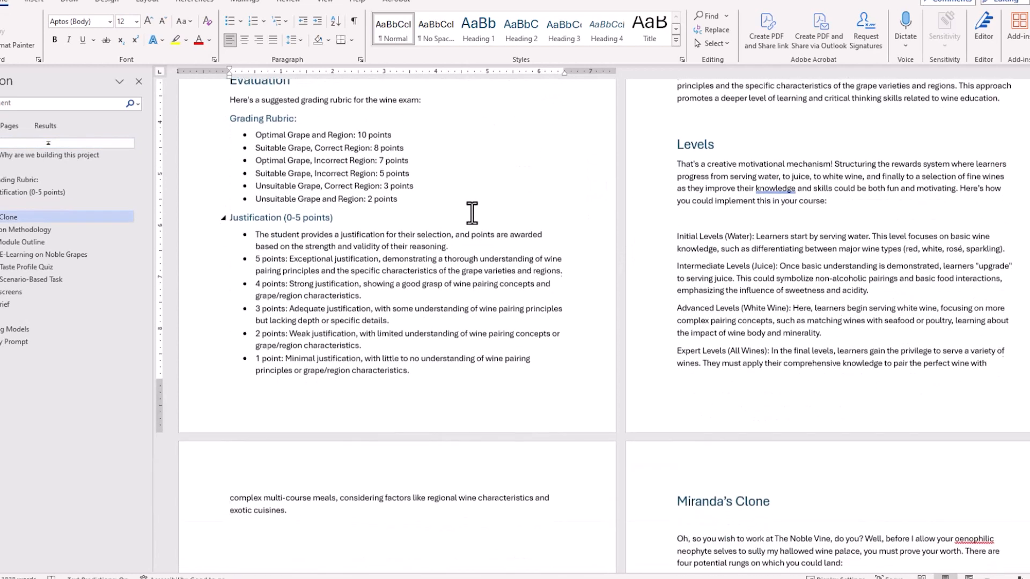
scroll(472, 213, "down", 1)
scroll(474, 213, "down", 1)
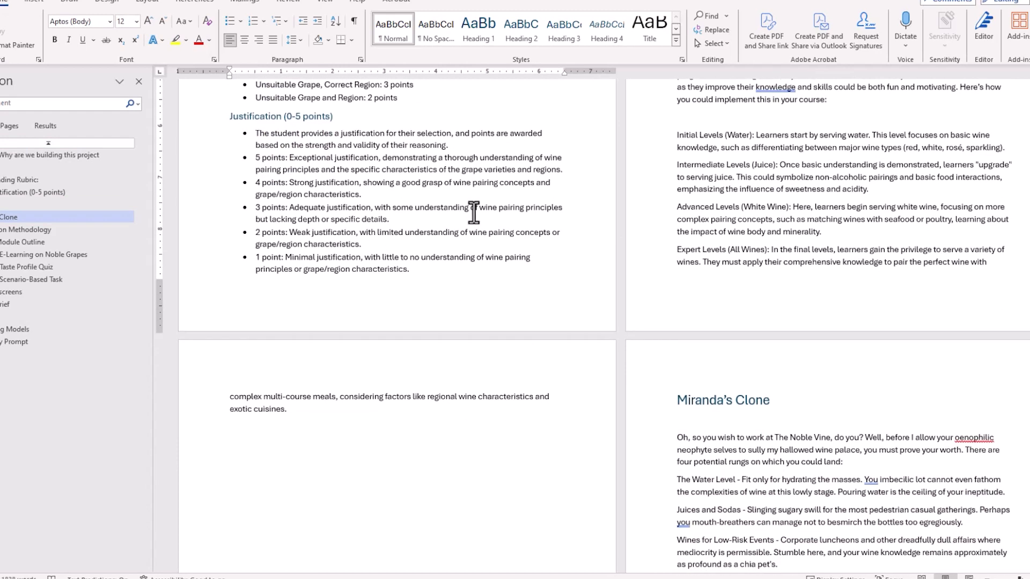
scroll(473, 210, "up", 4)
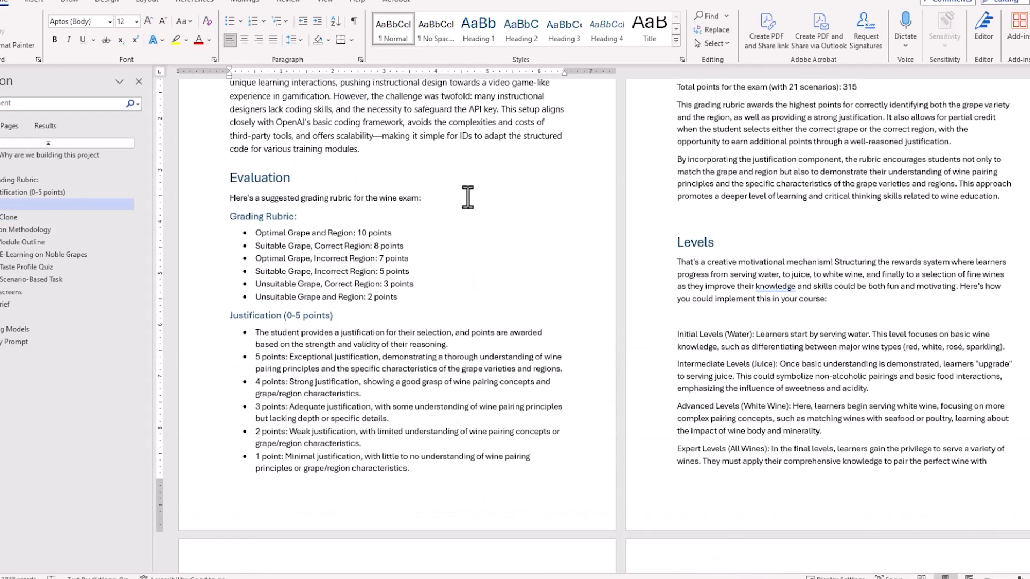
scroll(444, 211, "up", 2)
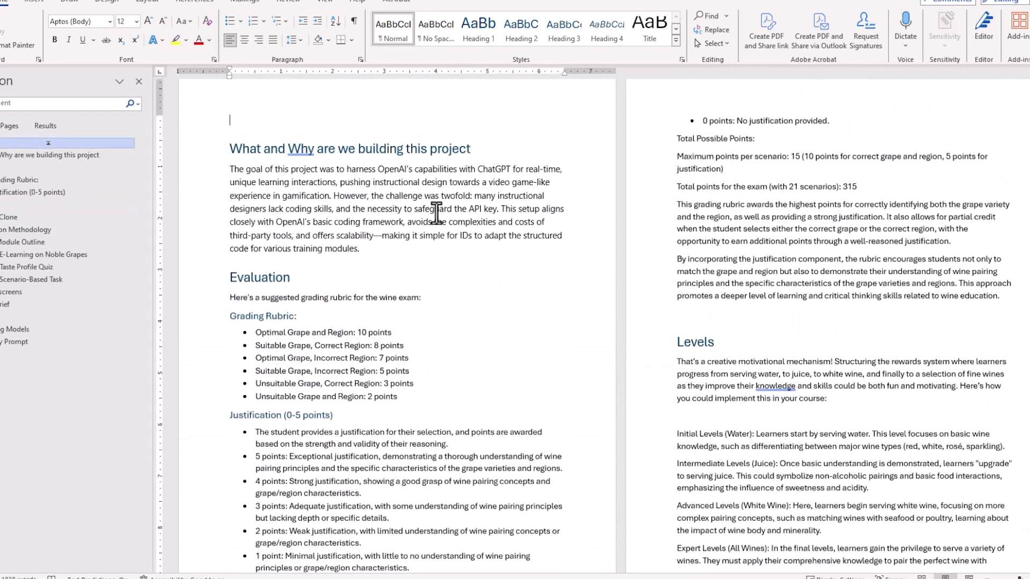
scroll(451, 220, "down", 1)
scroll(428, 225, "down", 3)
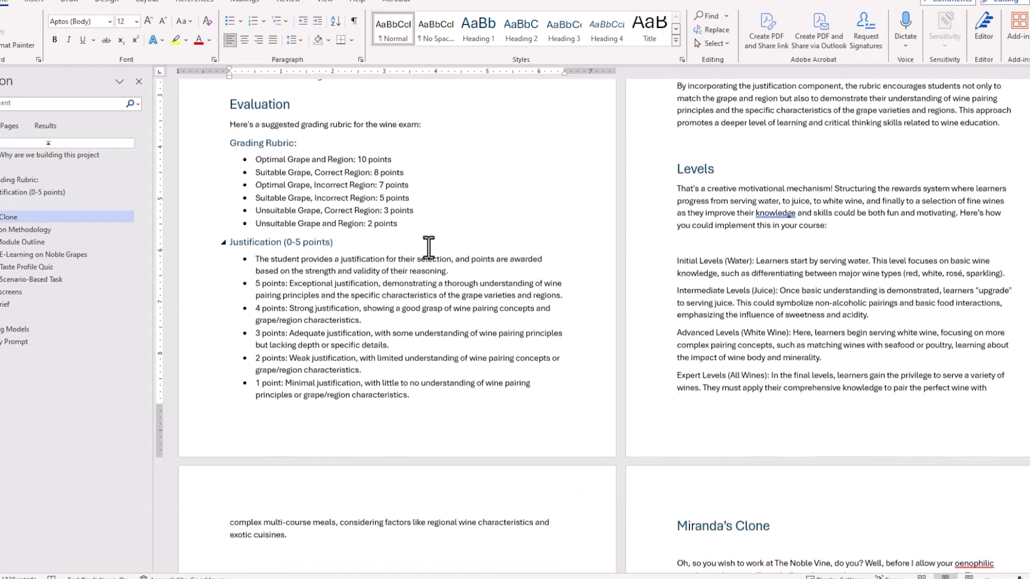
scroll(431, 247, "up", 2)
scroll(537, 247, "down", 1)
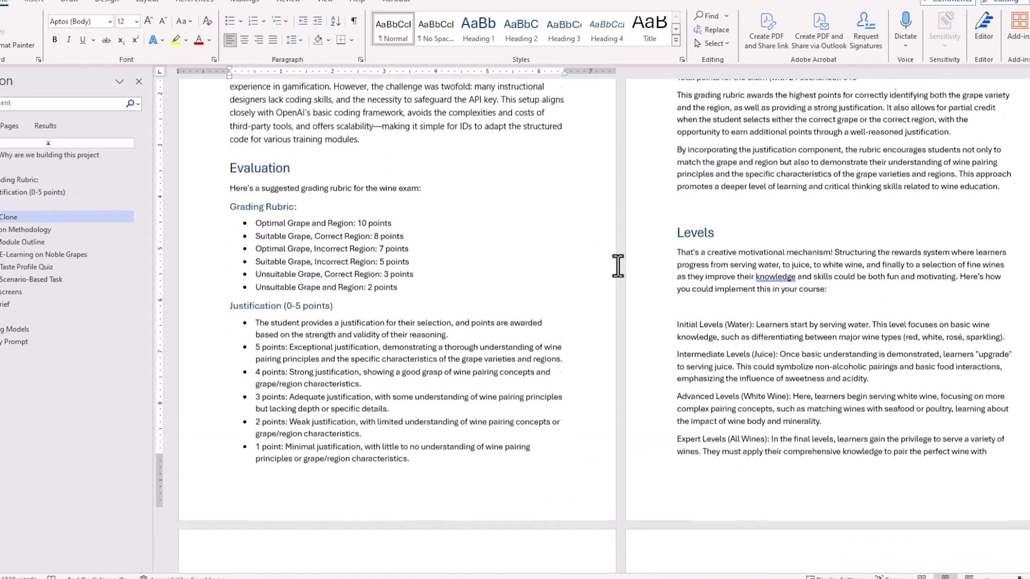
Read through the Levels, Miranda's Clone, Gamification Methodology, Learning Module Outline and Prototype screens sections of the document.
scroll(698, 284, "down", 3)
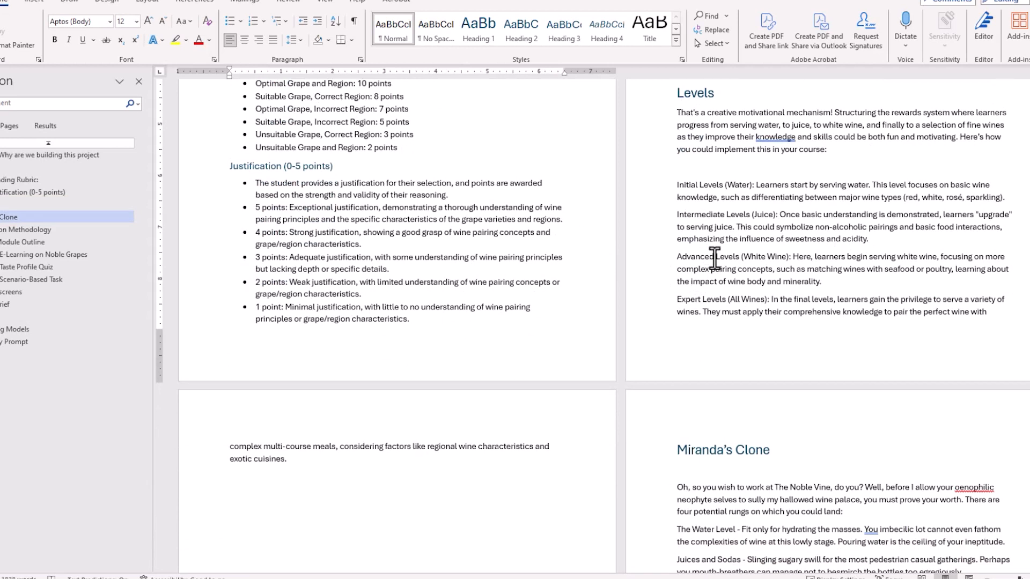
scroll(715, 259, "down", 7)
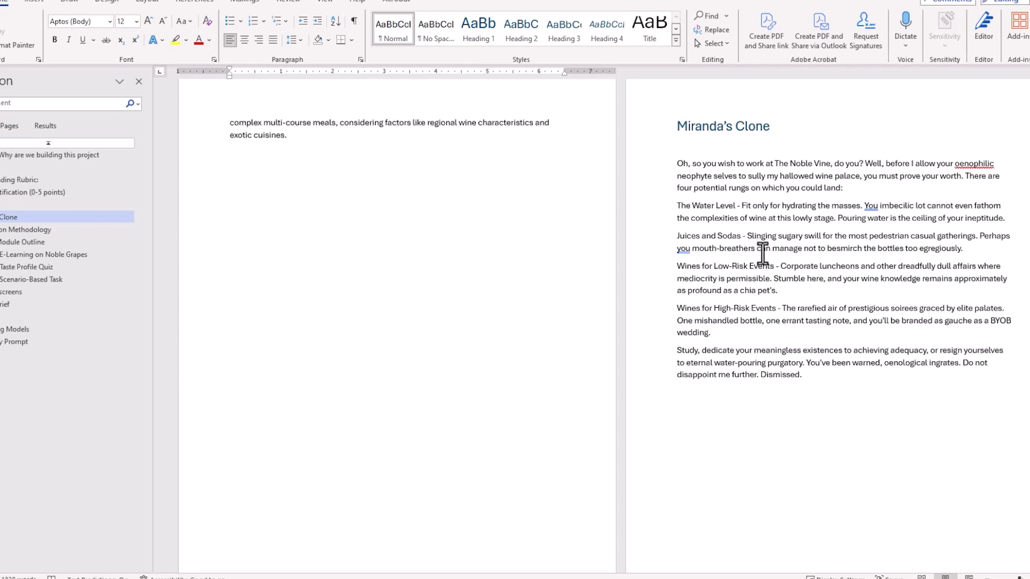
scroll(762, 249, "down", 6)
scroll(509, 298, "down", 4)
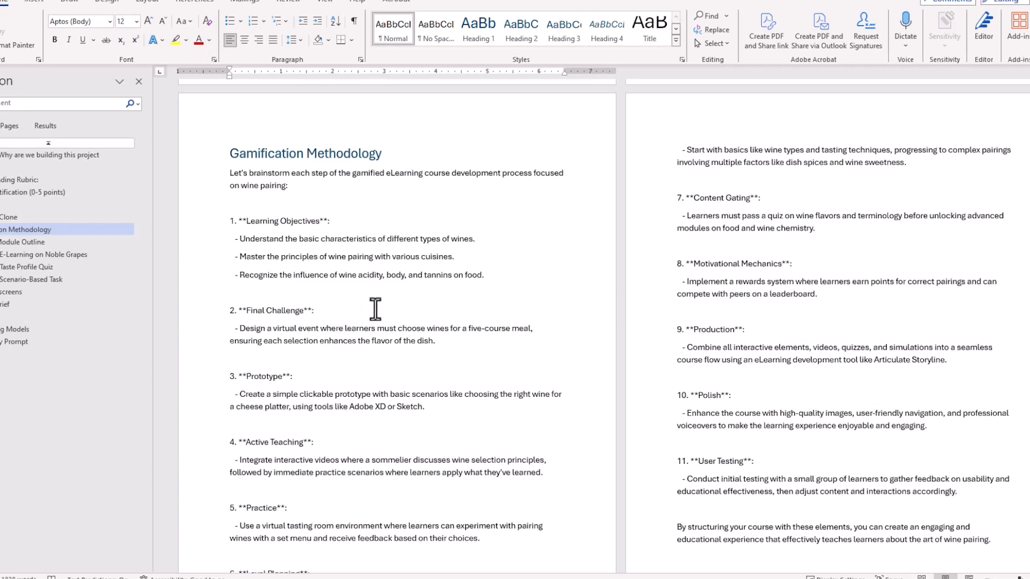
scroll(375, 309, "down", 1)
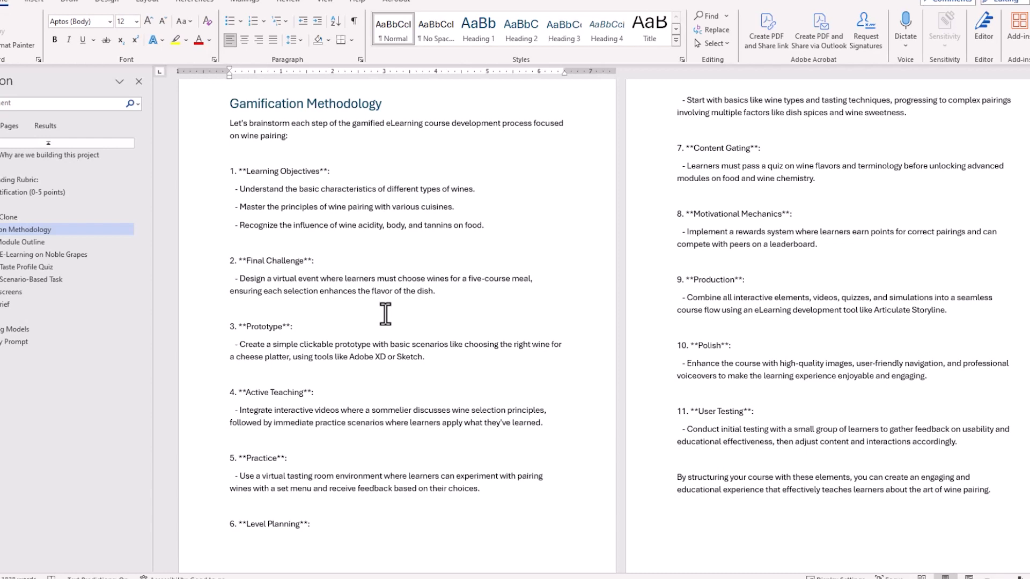
scroll(385, 314, "down", 10)
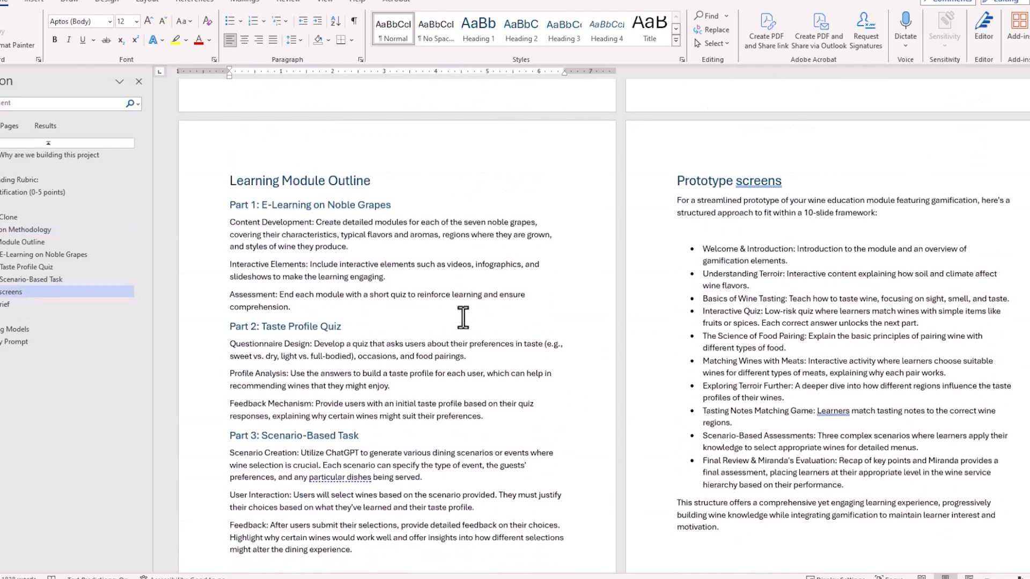
scroll(463, 316, "down", 1)
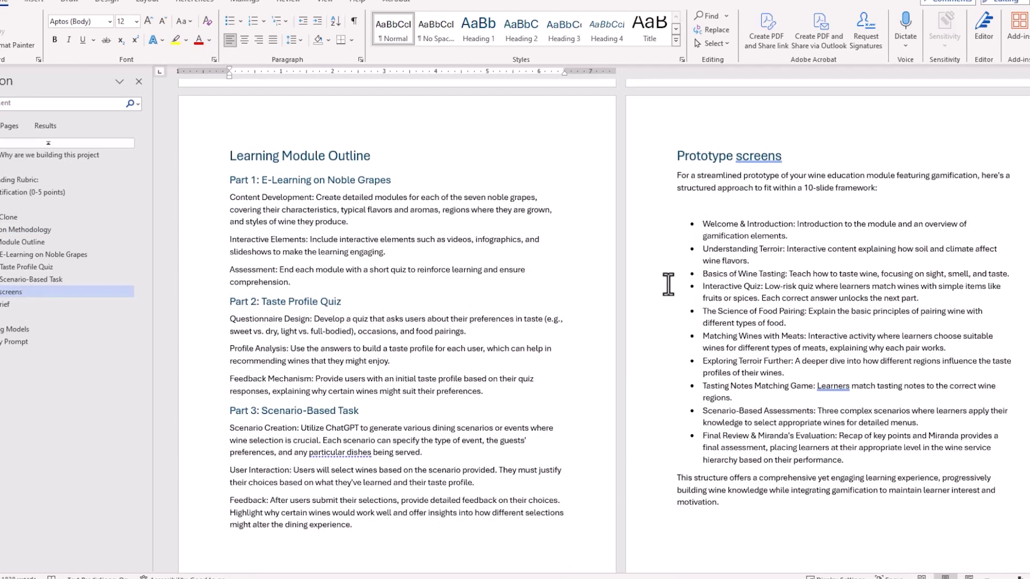
scroll(755, 234, "down", 2)
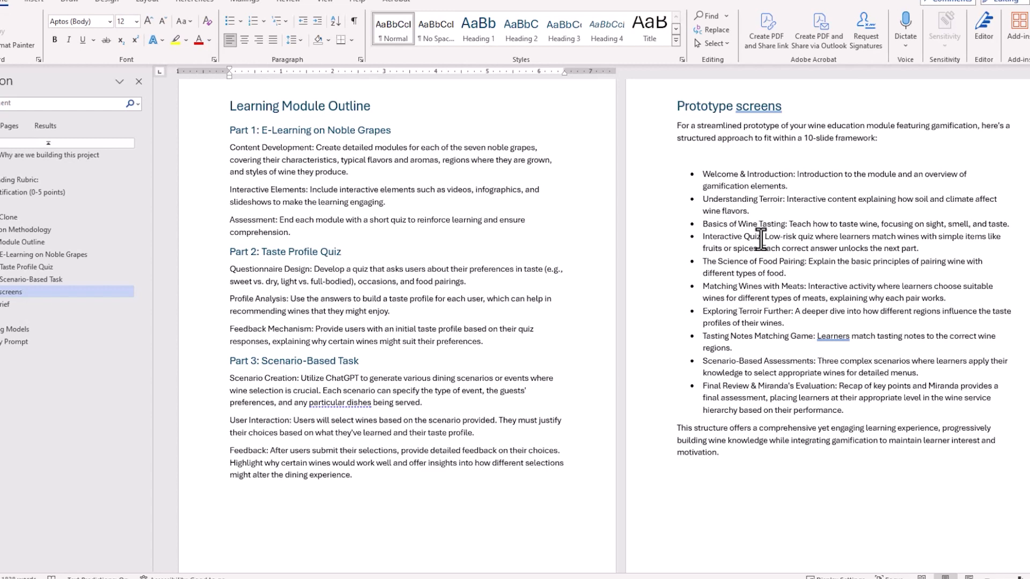
Examine the Learning Brief and The Code sections, ending with the cursor in the Midjourney Prompt heading.
scroll(729, 268, "down", 10)
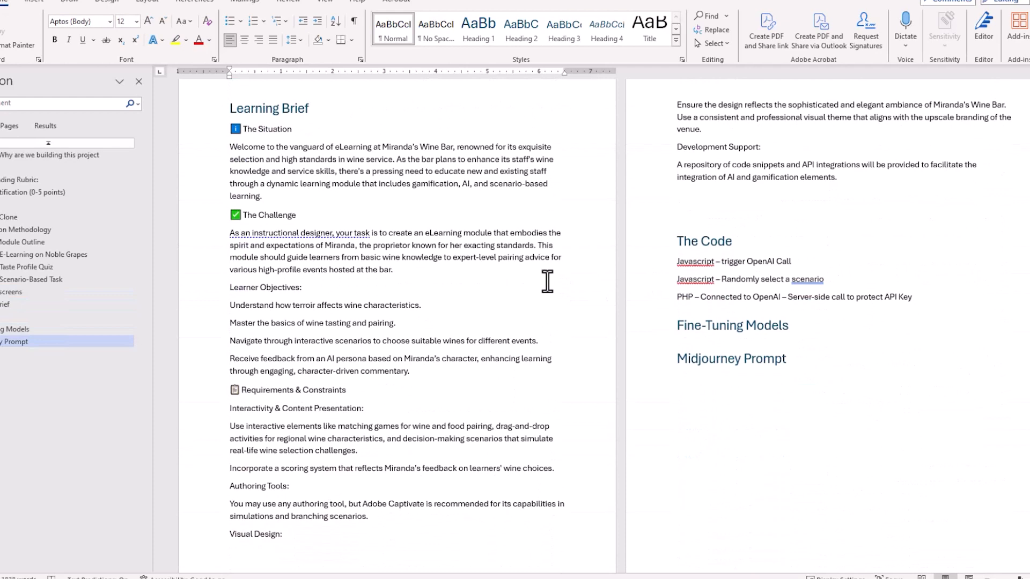
scroll(506, 281, "down", 1)
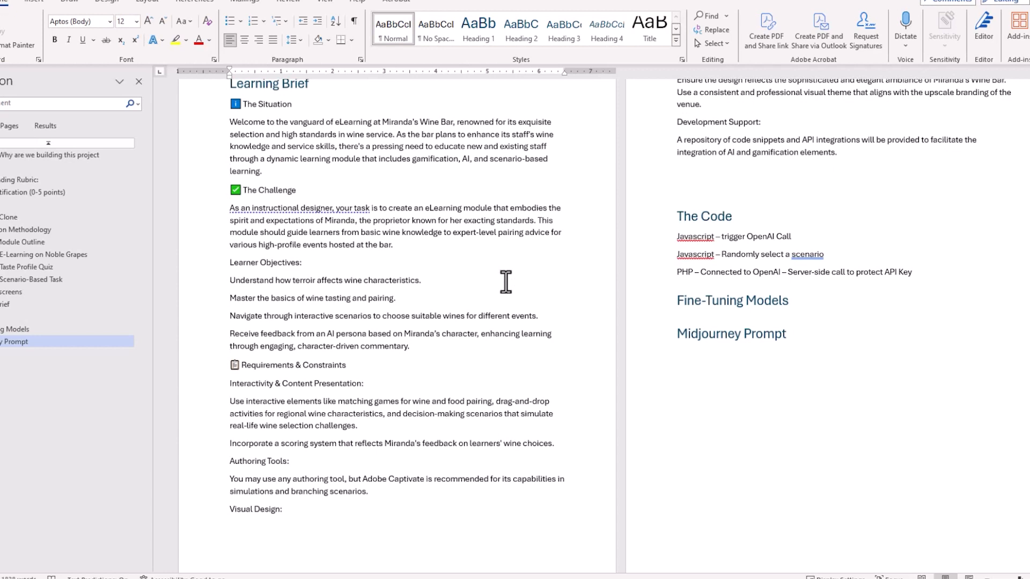
scroll(506, 282, "down", 1)
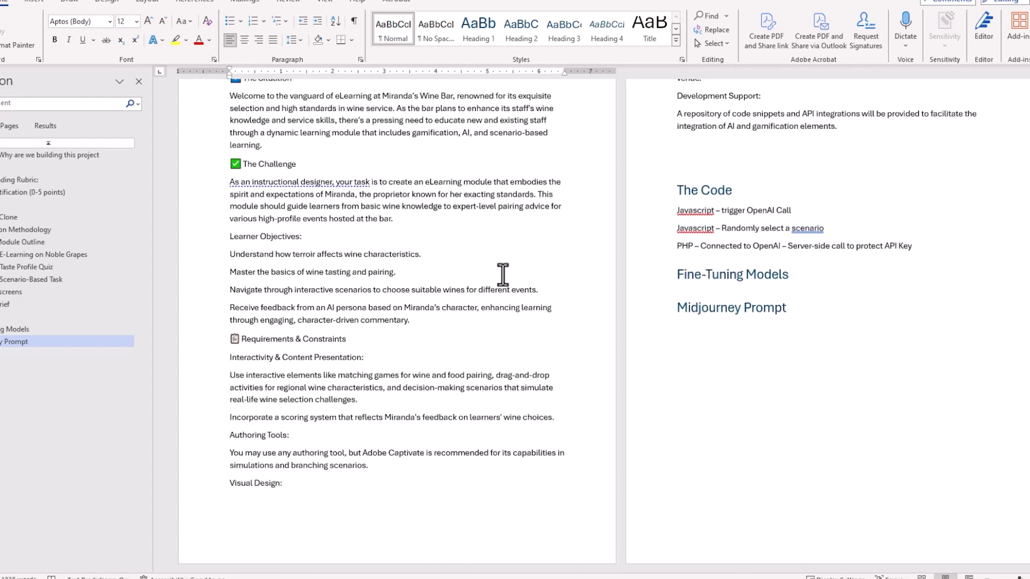
scroll(502, 279, "up", 3)
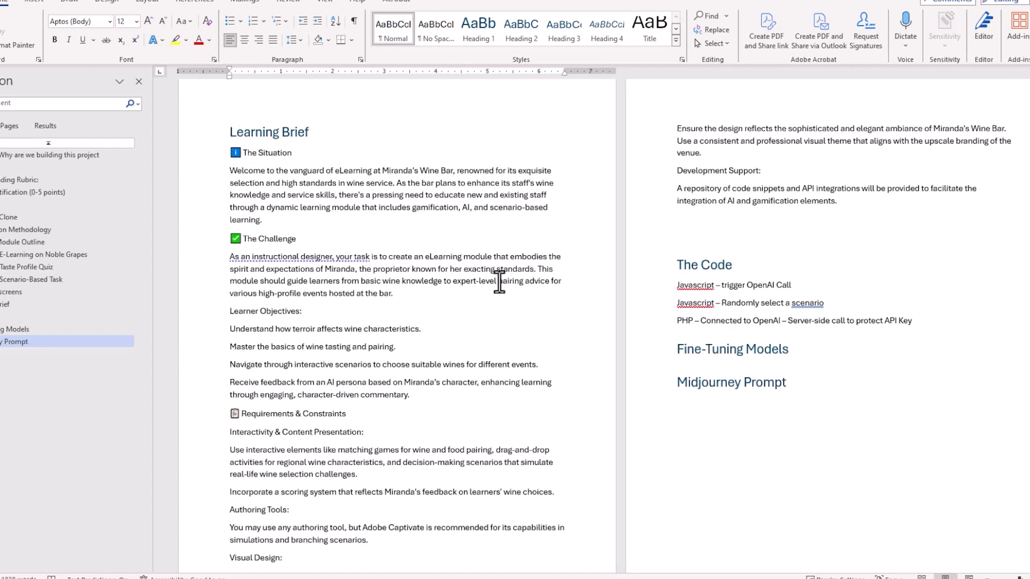
scroll(509, 271, "down", 3)
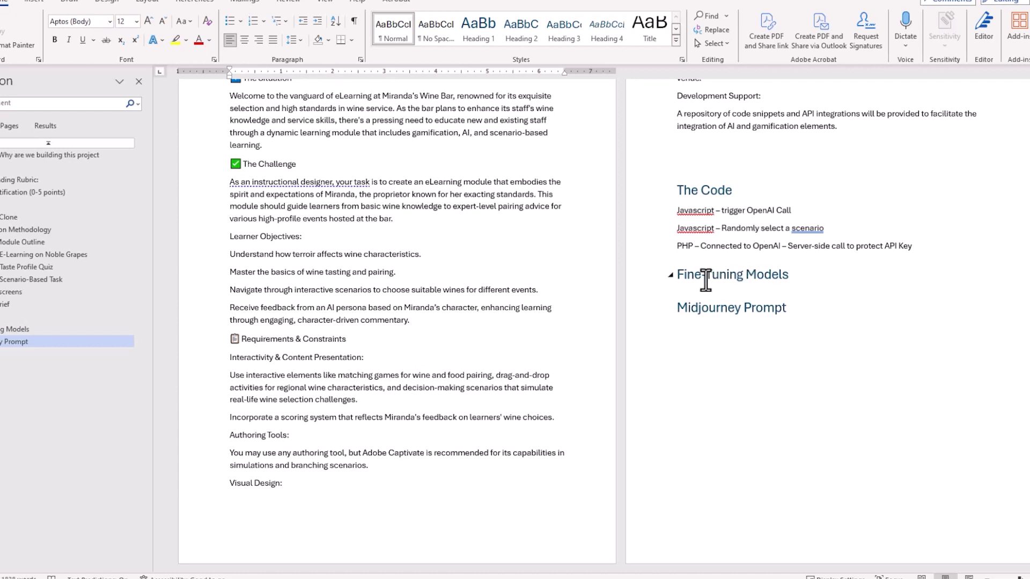
left_click(725, 315)
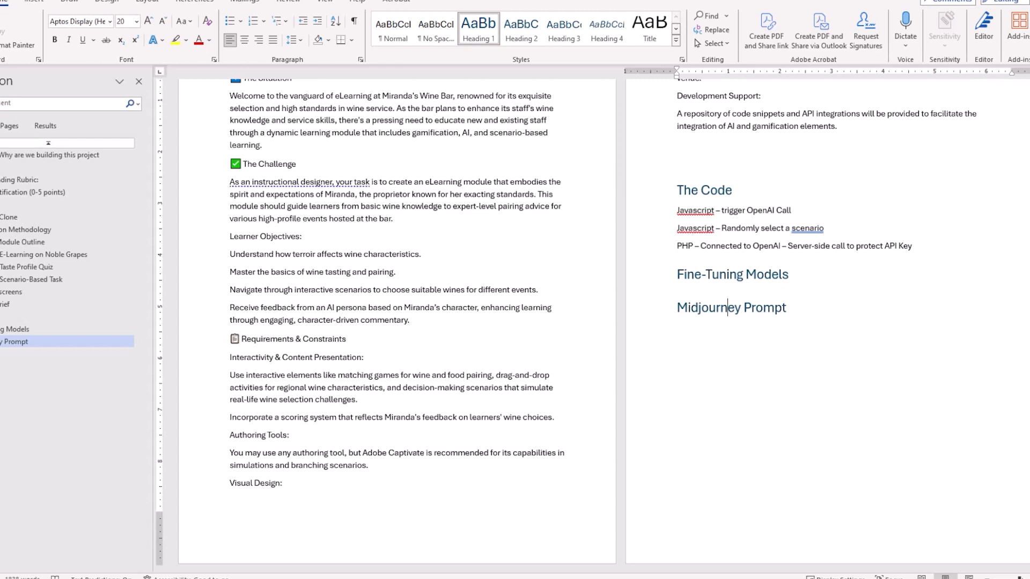
Move the Word window away to return to Midjourney and look over the generated illustrations of the woman holding a tablet.
left_click_drag(771, 1, 1029, 217)
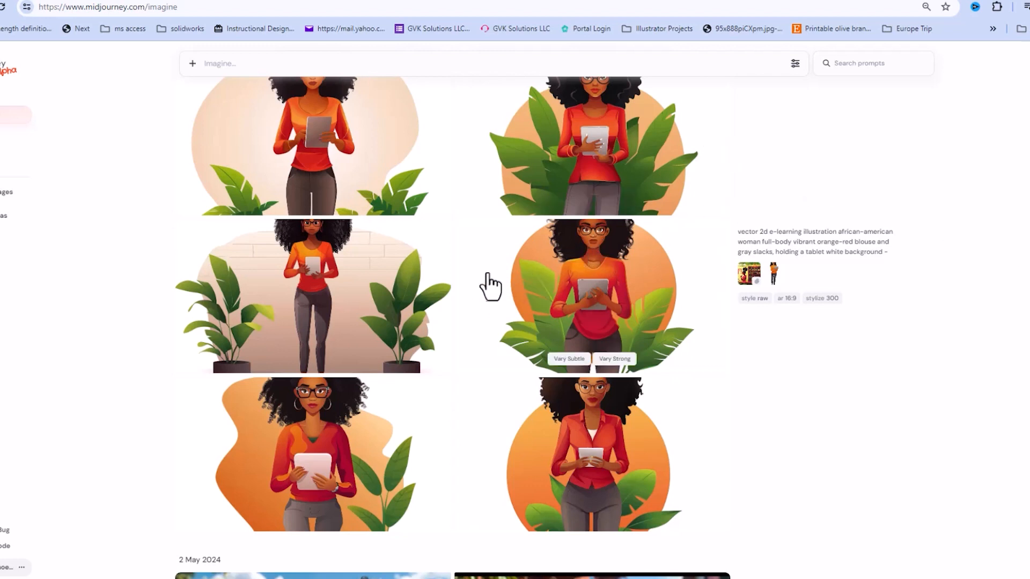
scroll(491, 286, "up", 1)
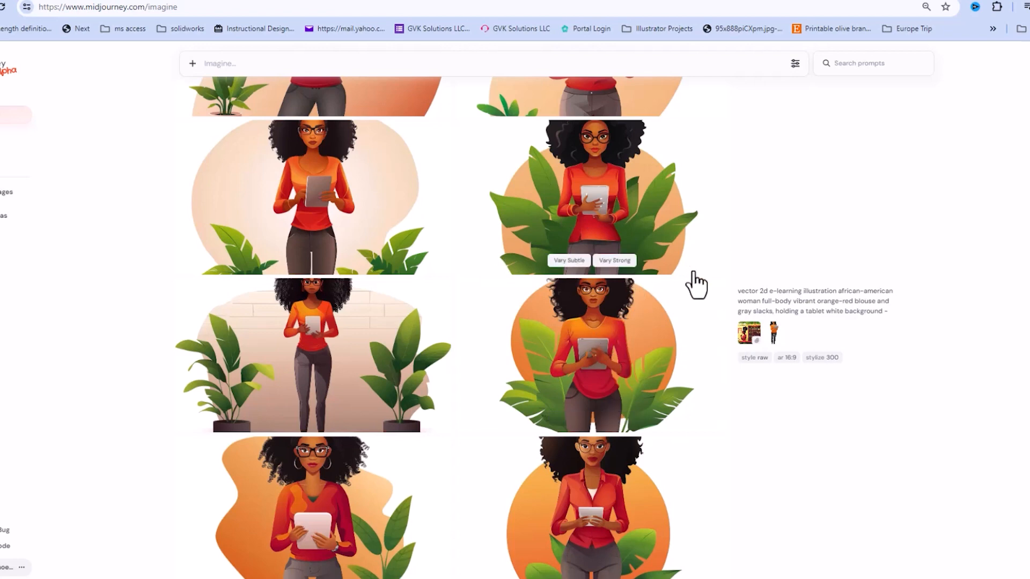
scroll(625, 311, "down", 2)
scroll(617, 299, "up", 3)
scroll(545, 309, "down", 1)
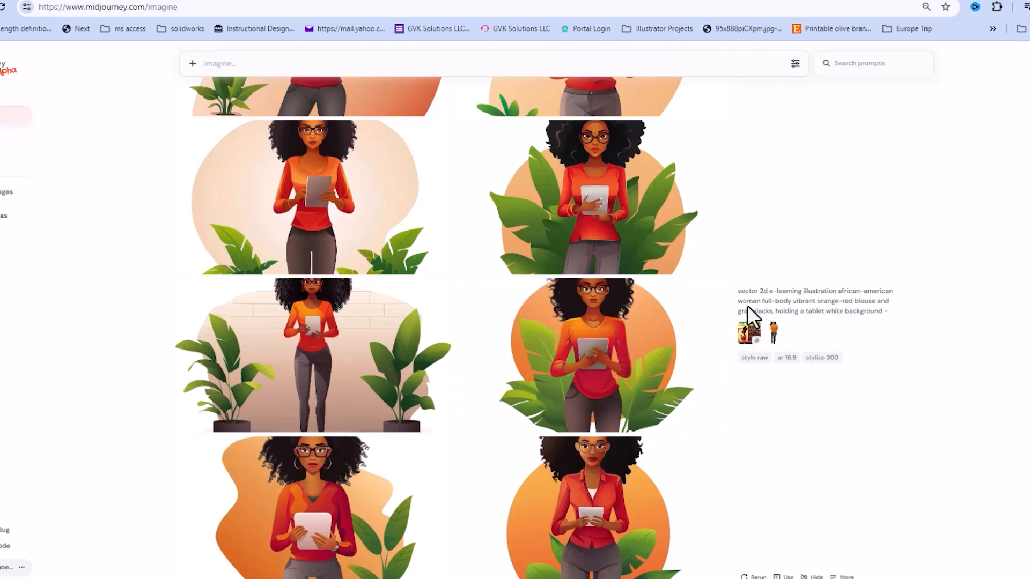
Open the tablet-woman illustration with the orange circle and green leaves, view both prompt reference images enlarged, and return to the gallery.
left_click(633, 345)
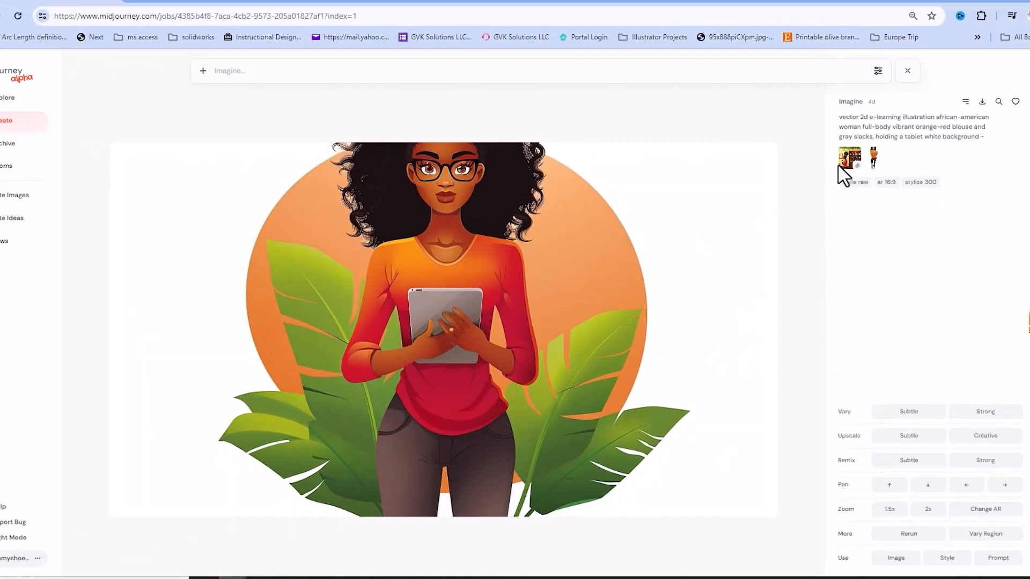
left_click(522, 440)
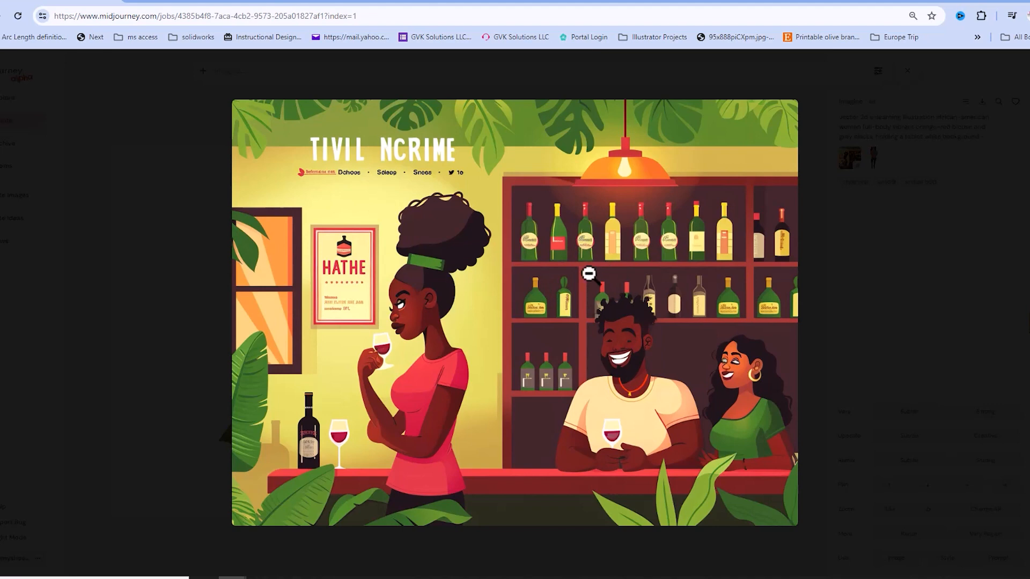
left_click(842, 245)
left_click(873, 158)
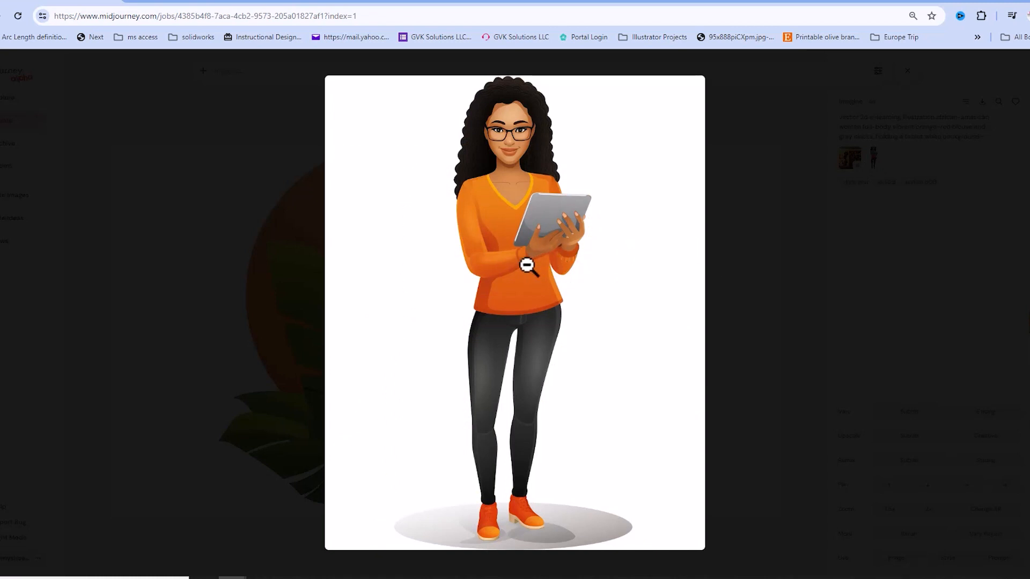
left_click(253, 242)
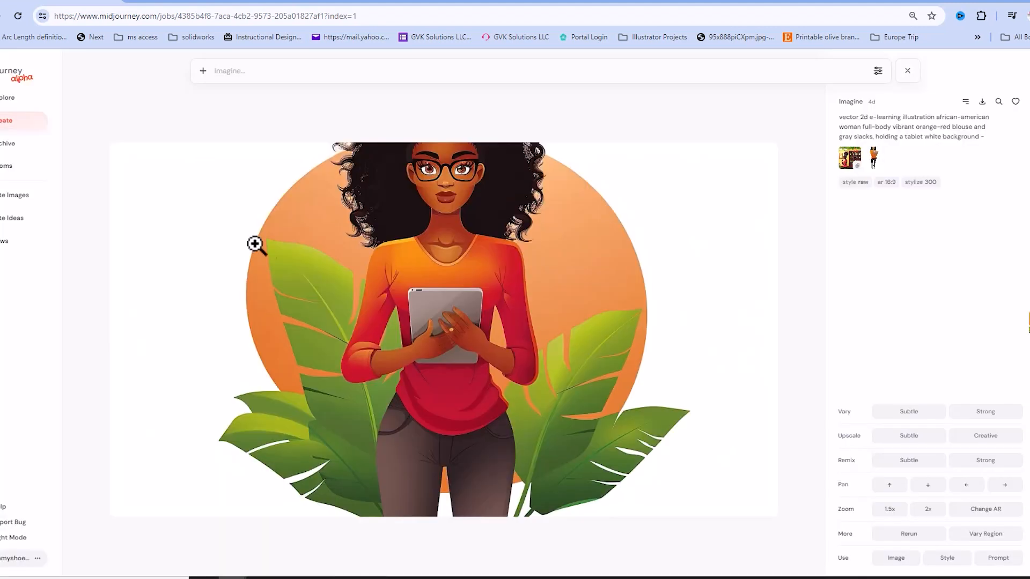
left_click(801, 242)
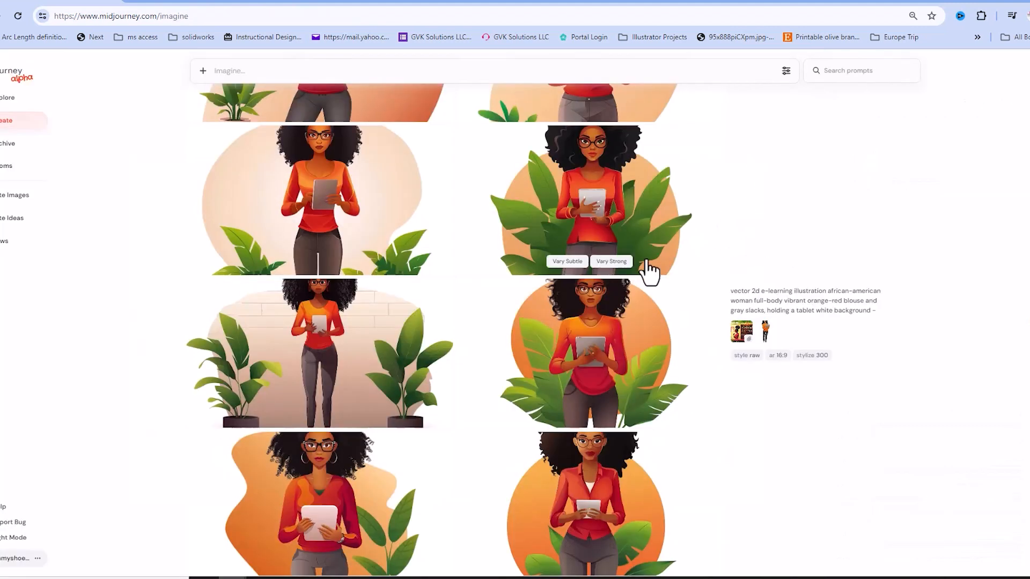
Compare the 16:9 tablet-woman illustrations and their prompt settings with the earlier full-body 3:4 set in the gallery.
scroll(570, 333, "down", 2)
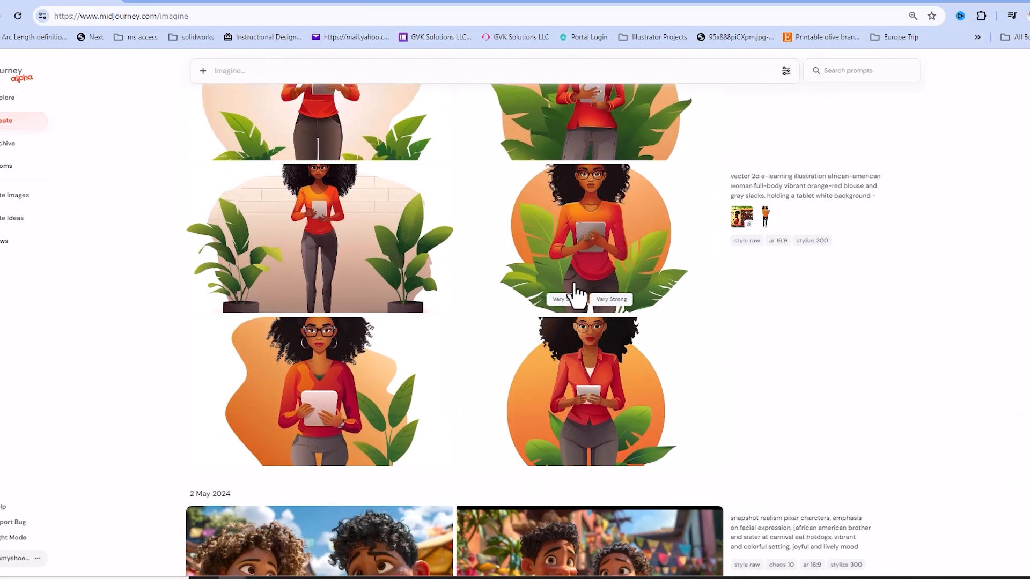
scroll(577, 294, "up", 6)
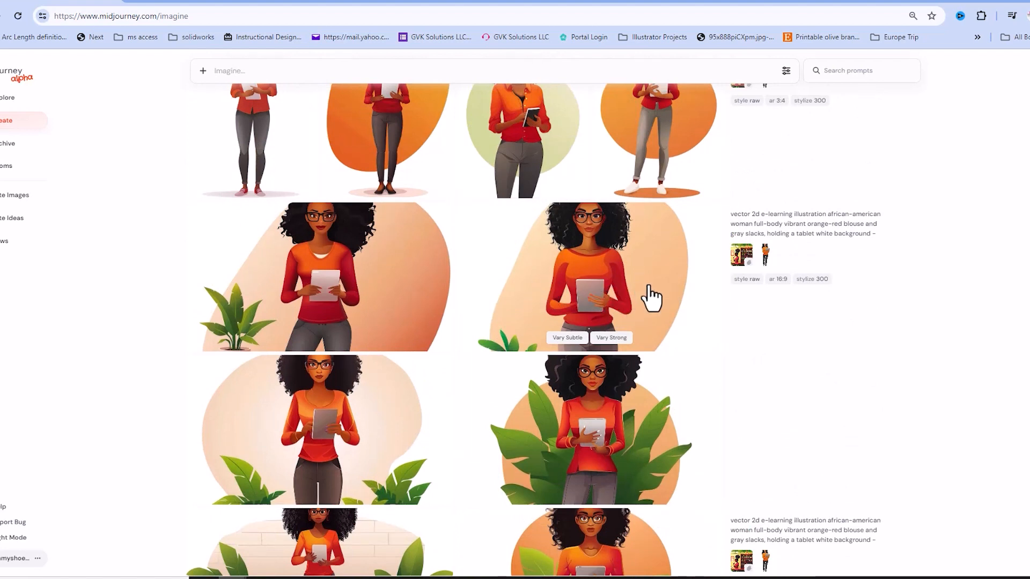
scroll(639, 322, "down", 2)
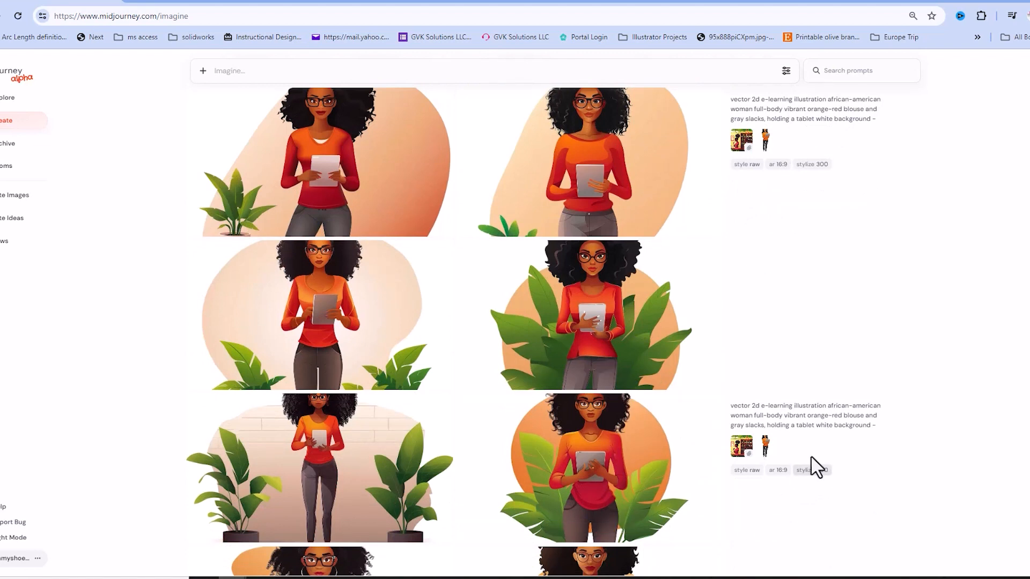
scroll(665, 342, "up", 2)
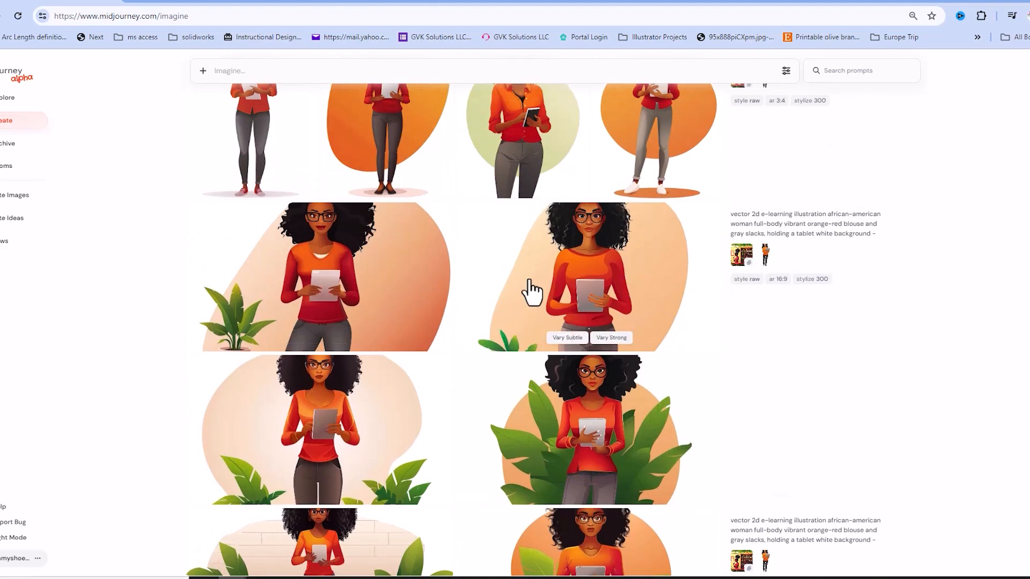
scroll(531, 292, "up", 3)
scroll(544, 295, "up", 2)
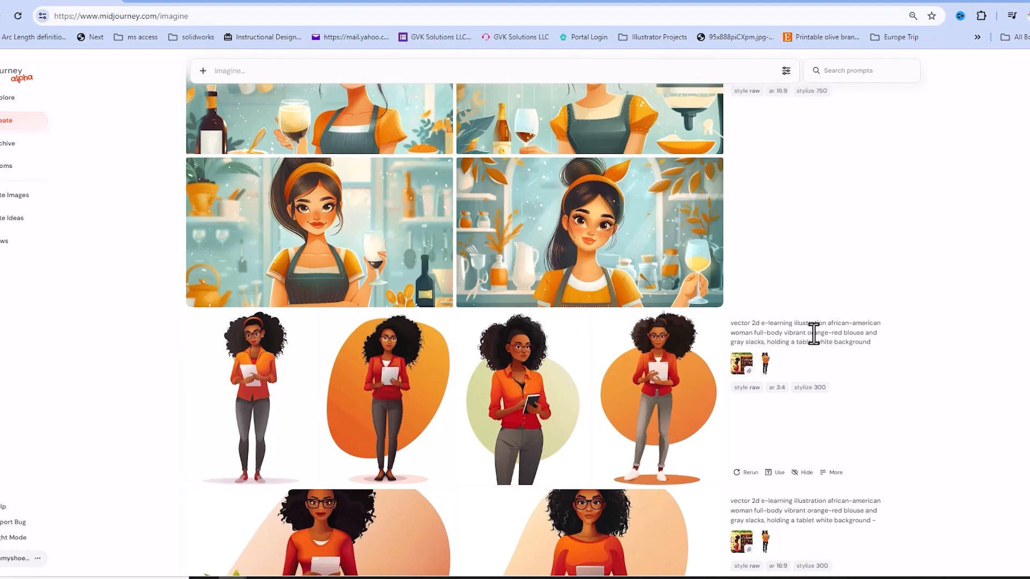
Open the 3:4 full-body illustration of the tablet woman on plain white, examine it with its prompt, and return to the gallery.
left_click(260, 364)
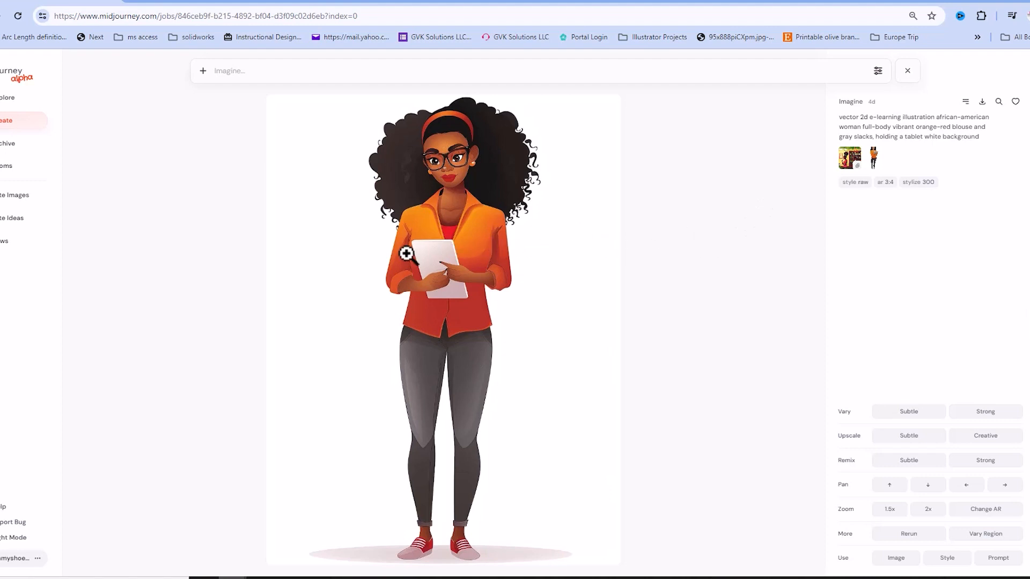
left_click(194, 217)
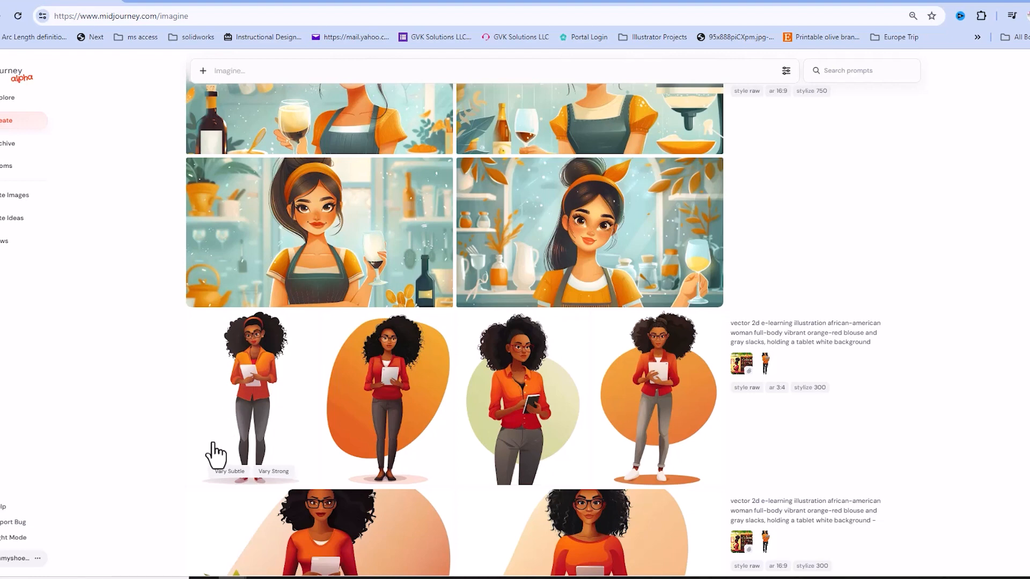
View the three reference images of the close-up wine tasting room prompt enlarged, returning to the gallery after each one.
scroll(215, 453, "up", 3)
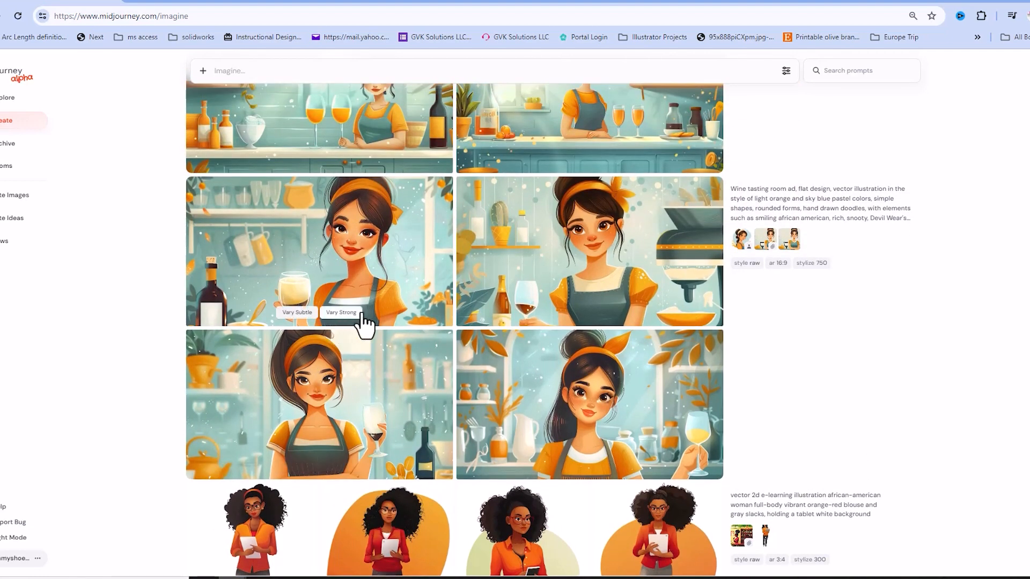
scroll(441, 295, "up", 2)
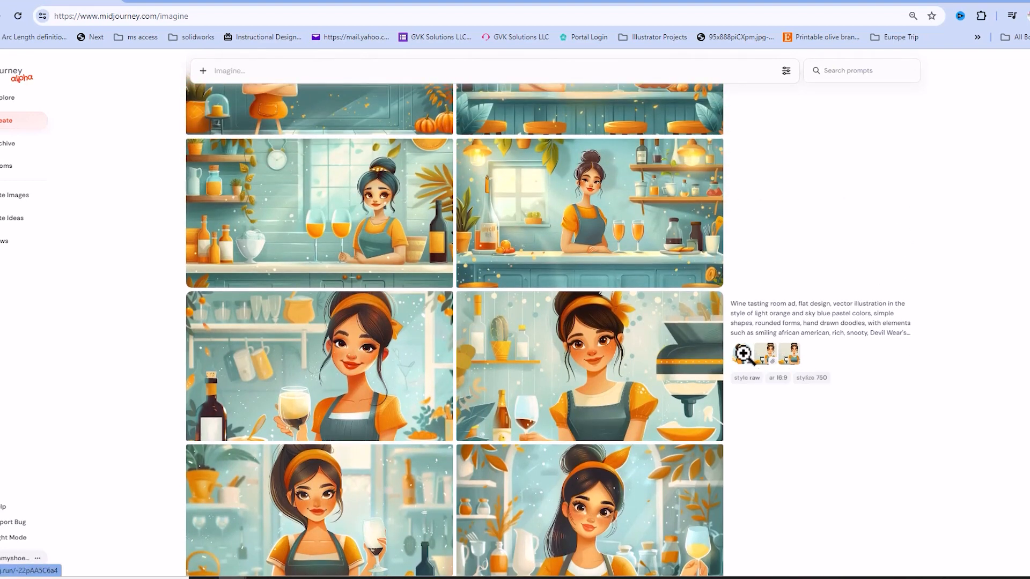
left_click(742, 356)
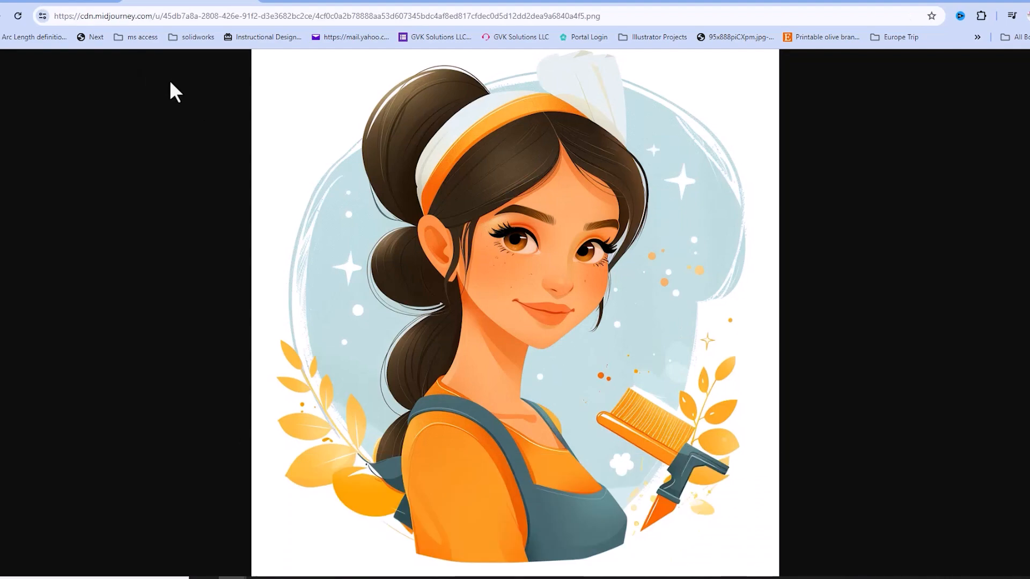
left_click(249, 6)
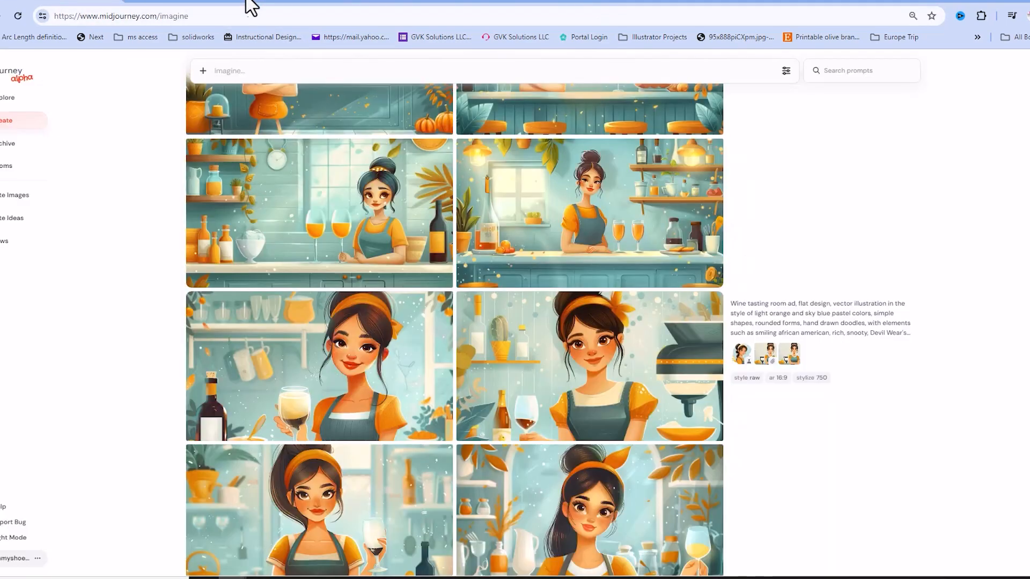
left_click(767, 355)
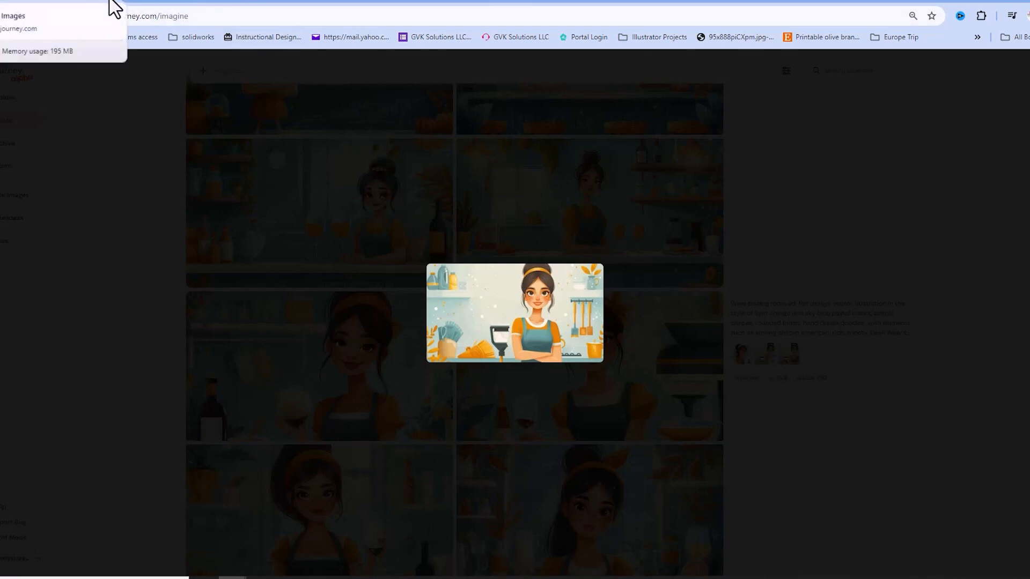
left_click(74, 177)
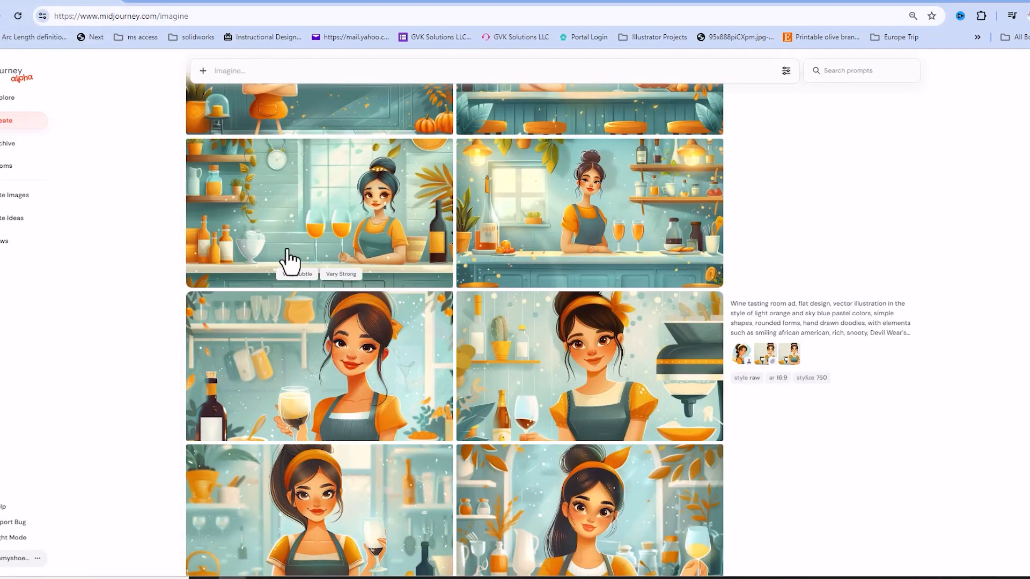
left_click(789, 363)
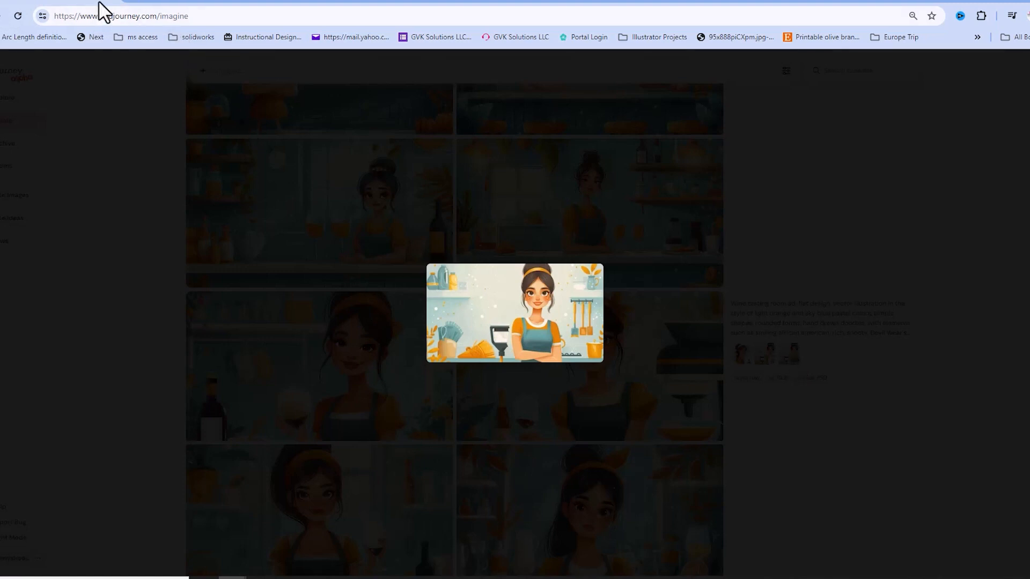
left_click(132, 160)
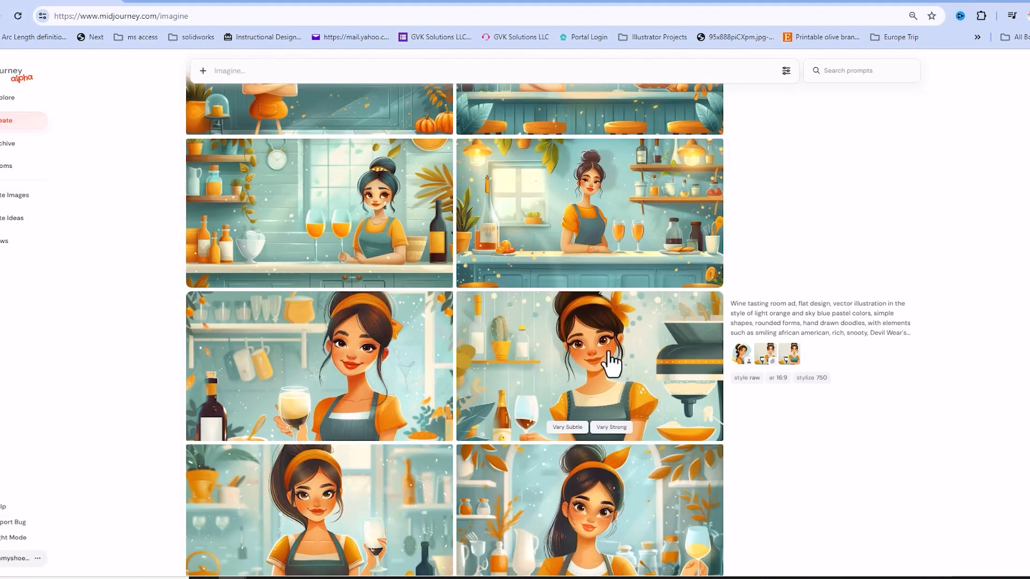
Open the wide-angle tasting room illustration with the bowl of oranges on the counter, examine it and its prompt, and return to the gallery.
scroll(600, 359, "down", 2)
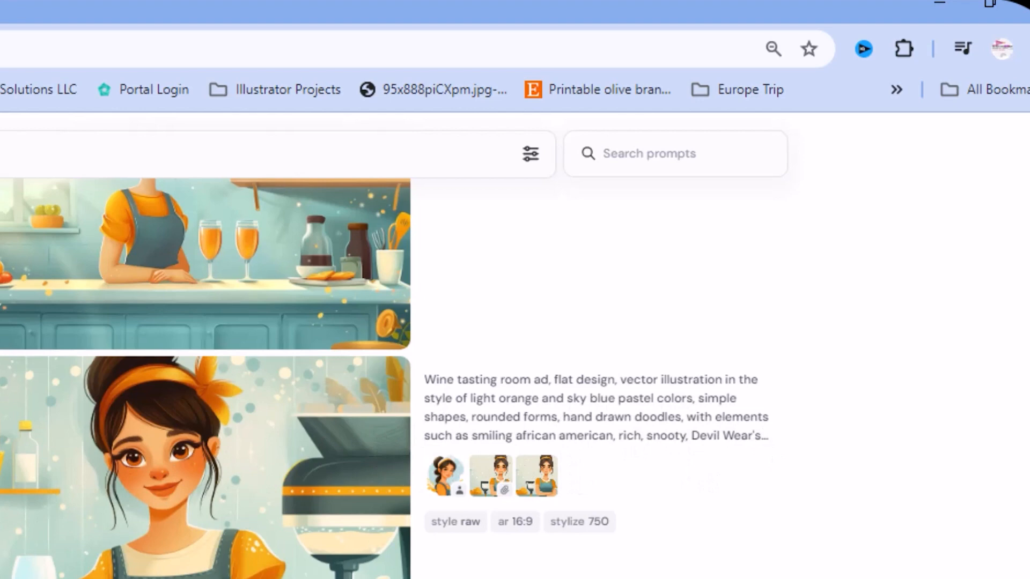
scroll(384, 378, "up", 10)
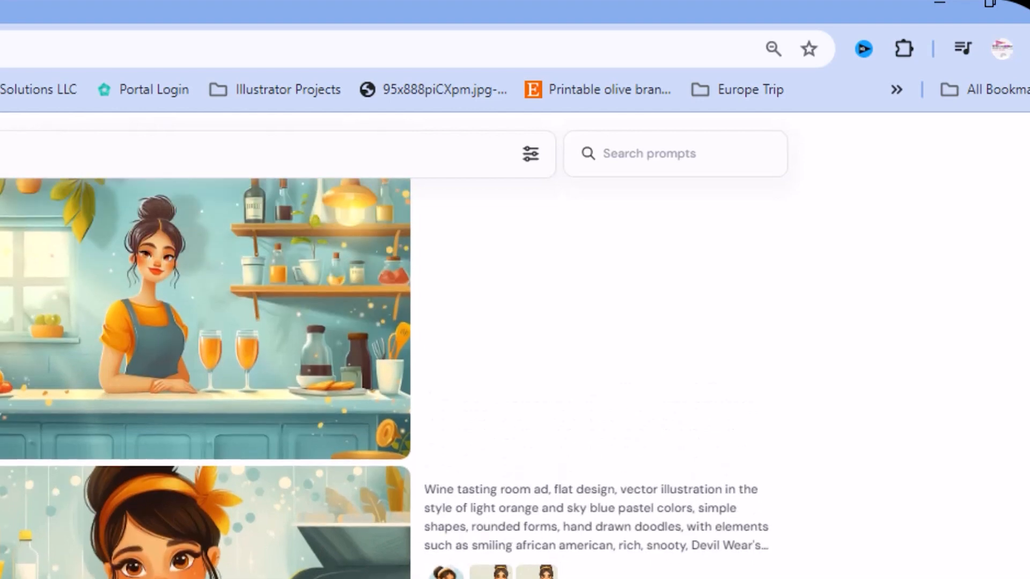
scroll(384, 378, "up", 1)
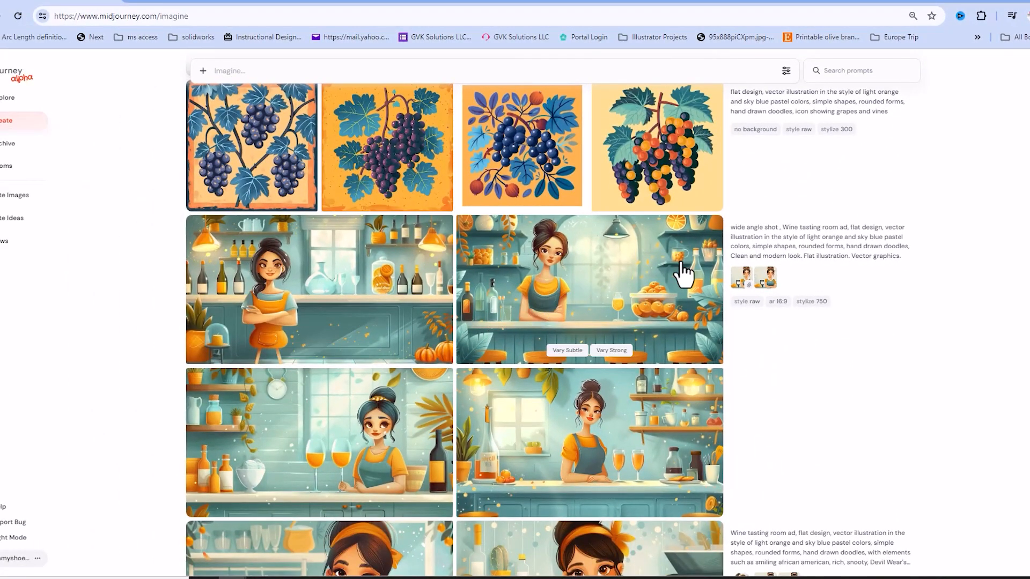
left_click(661, 272)
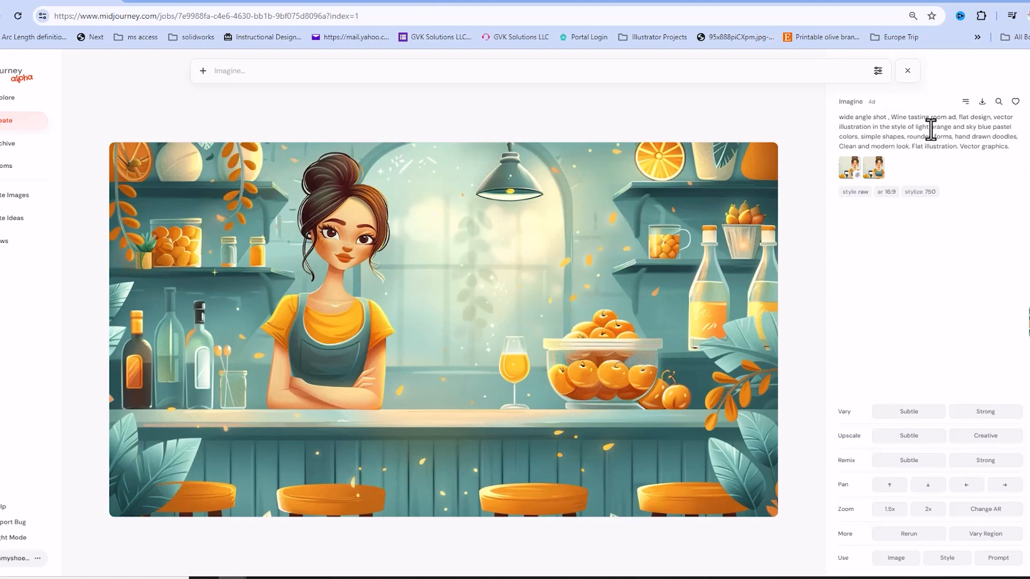
left_click(372, 256)
left_click(143, 276)
left_click(100, 279)
Open the grape and vine icon with orange and dark grapes on a yellow background, examine it, and return to the gallery.
mouse_move(290, 340)
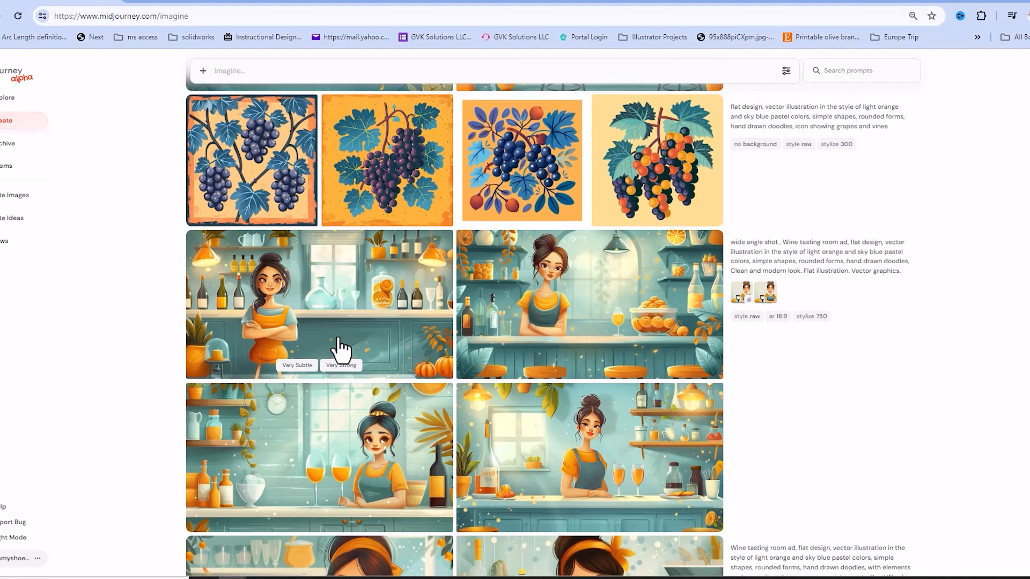
scroll(339, 349, "up", 4)
mouse_move(585, 413)
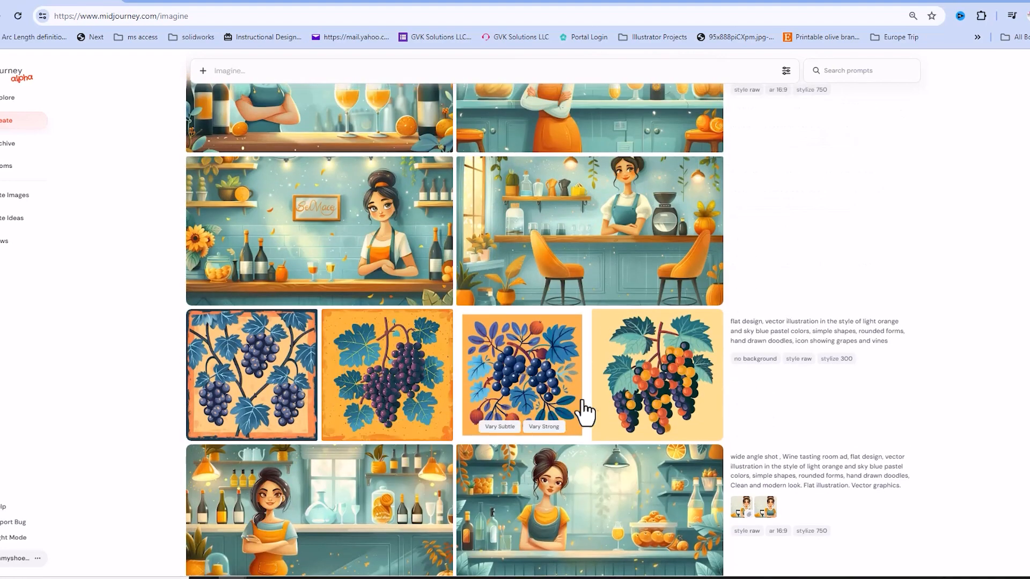
left_click(659, 388)
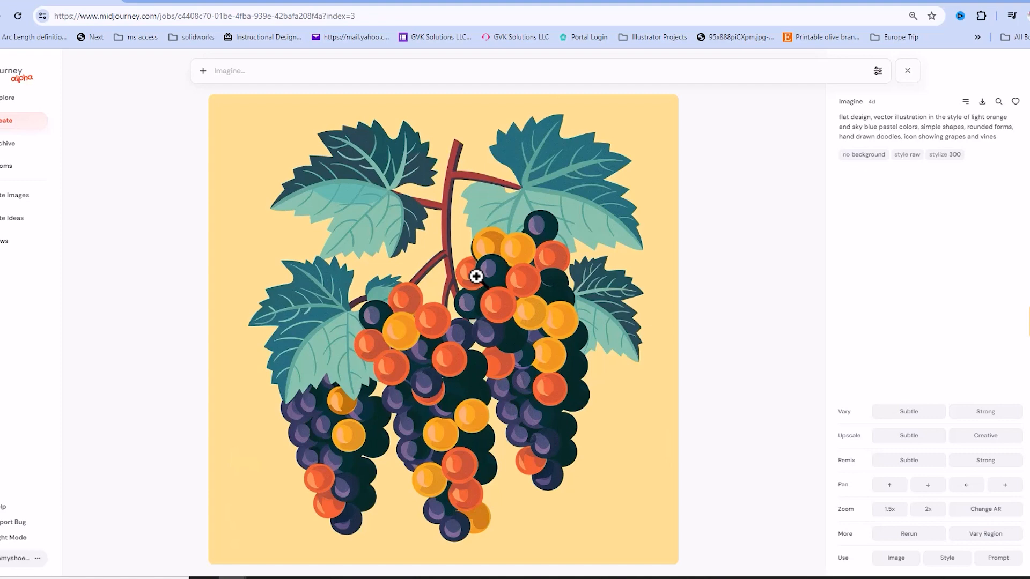
key("Escape")
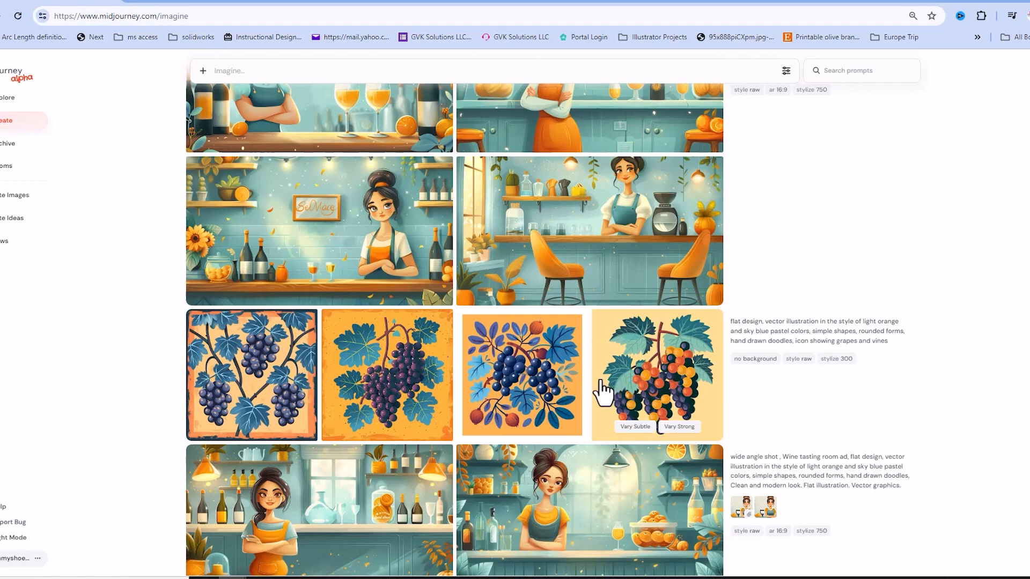
Open the wide-angle illustration of the woman in the orange apron, examine its prompt and reference images, and return to the gallery.
scroll(602, 392, "up", 3)
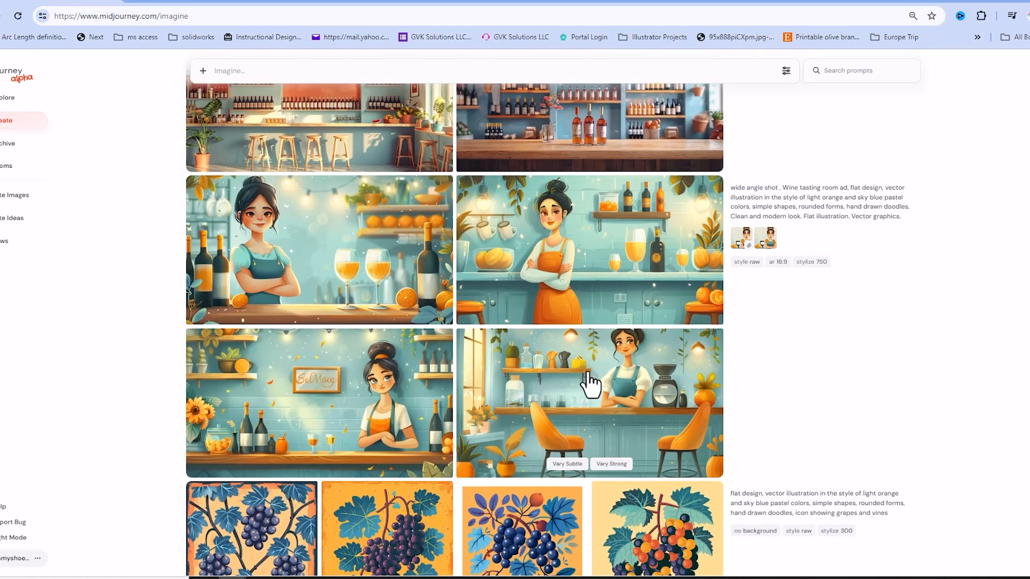
left_click(592, 256)
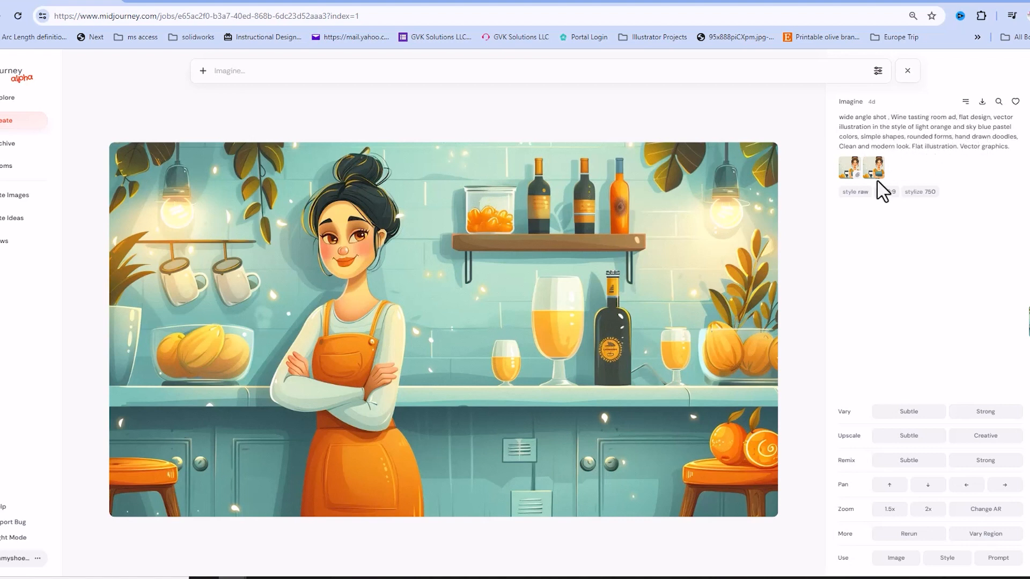
left_click(99, 286)
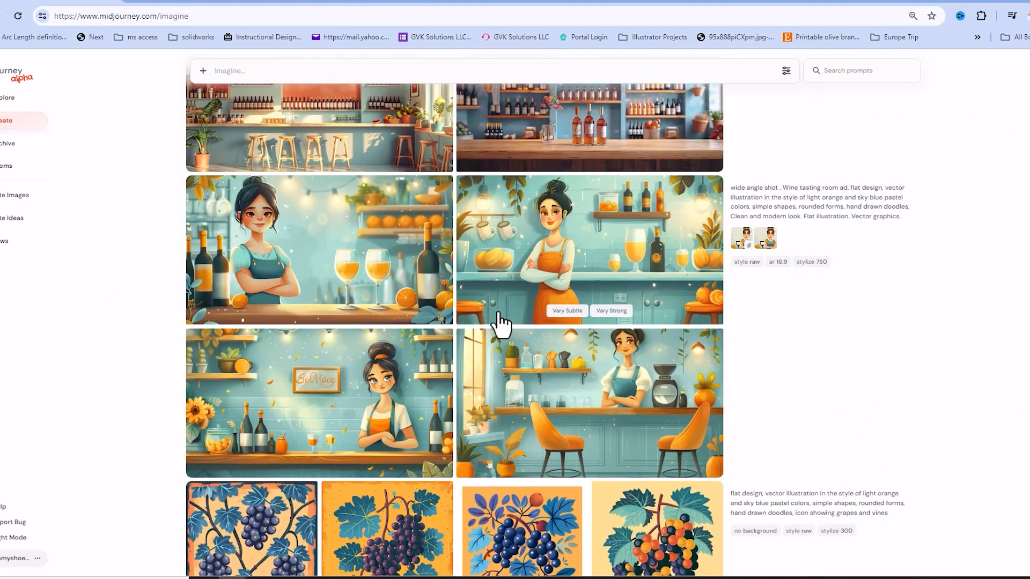
Browse the enlarged wine bar interiors made from the wide-angle prompt without reference images, and return to the gallery.
scroll(501, 321, "up", 5)
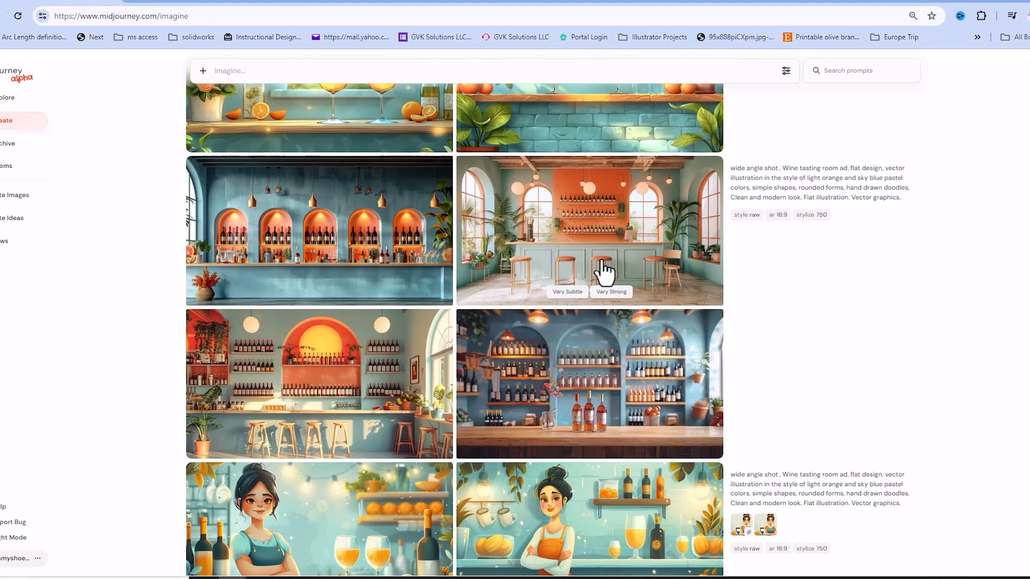
left_click(352, 262)
key("Right")
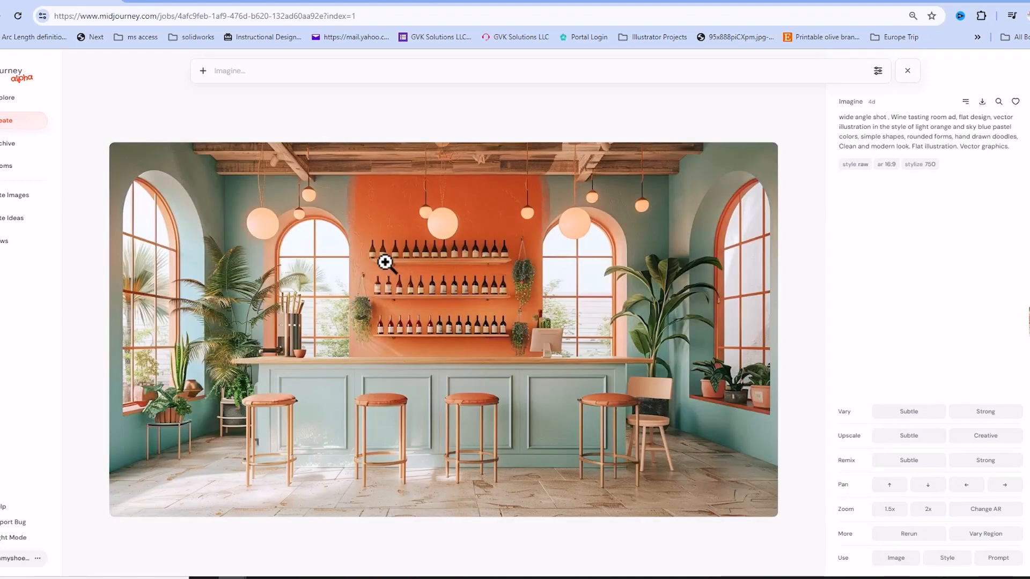
key("Right")
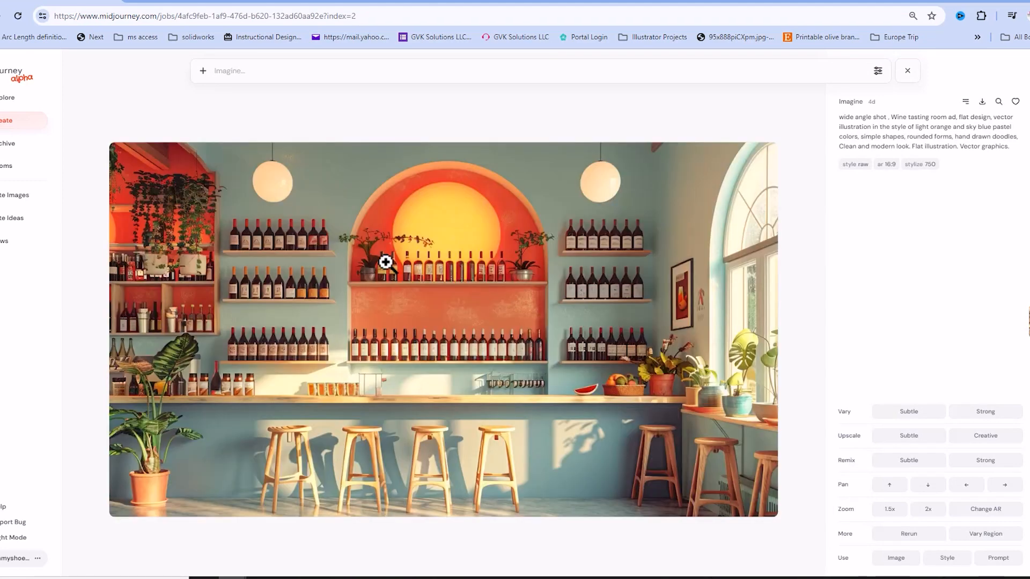
key("Right")
key("Right")
key("Left")
key("Left")
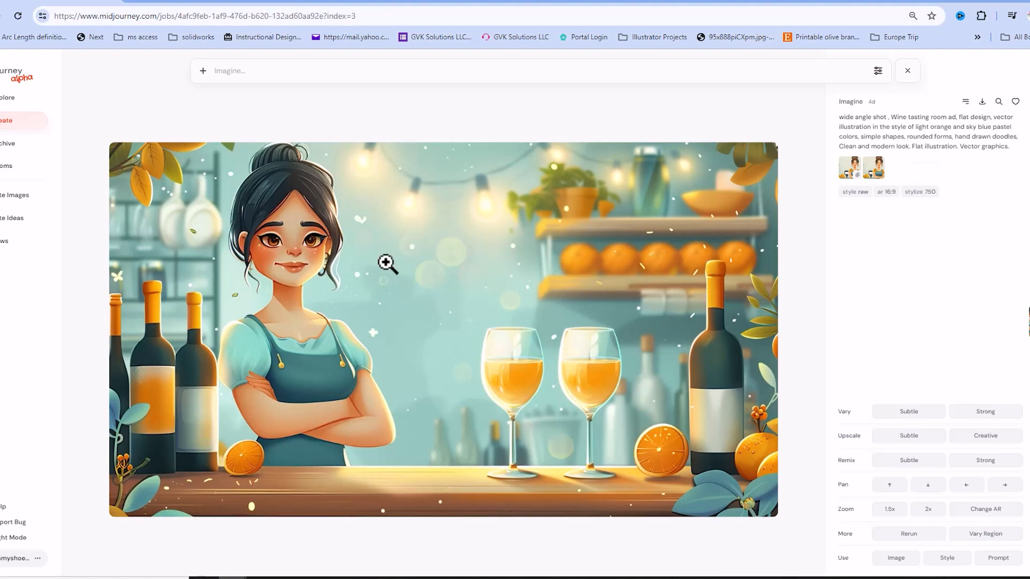
key("Left")
key("Left")
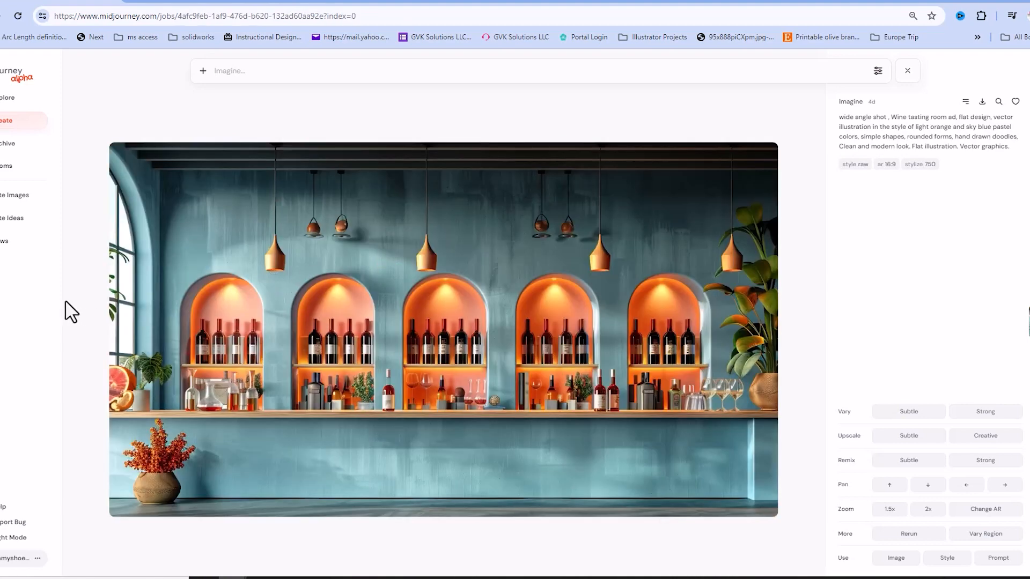
key("Escape")
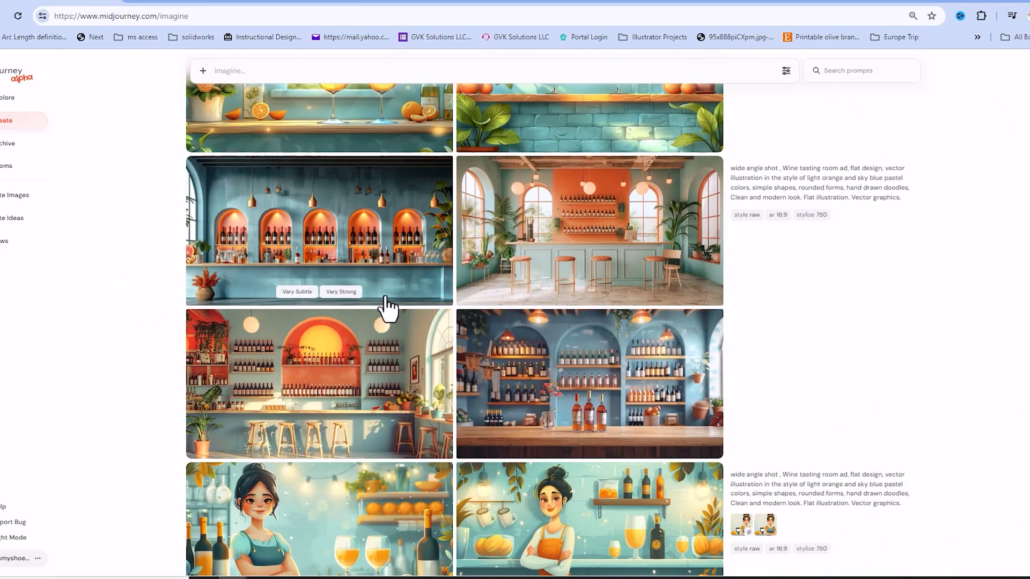
Compare the wide-angle tasting room backgrounds made with the no people setting with the square illustrations of the woman in the orange jacket.
scroll(386, 306, "up", 6)
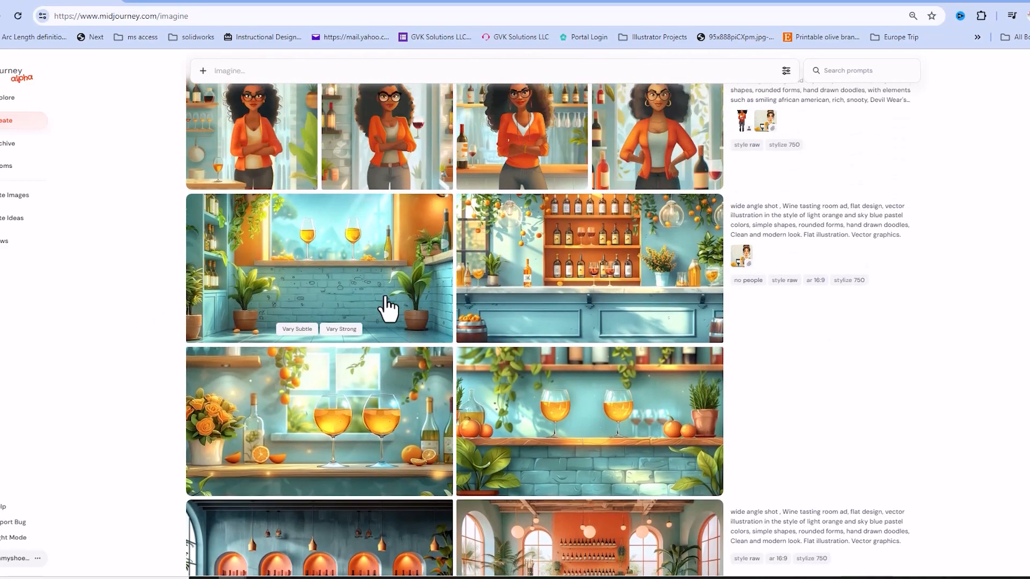
scroll(386, 306, "up", 1)
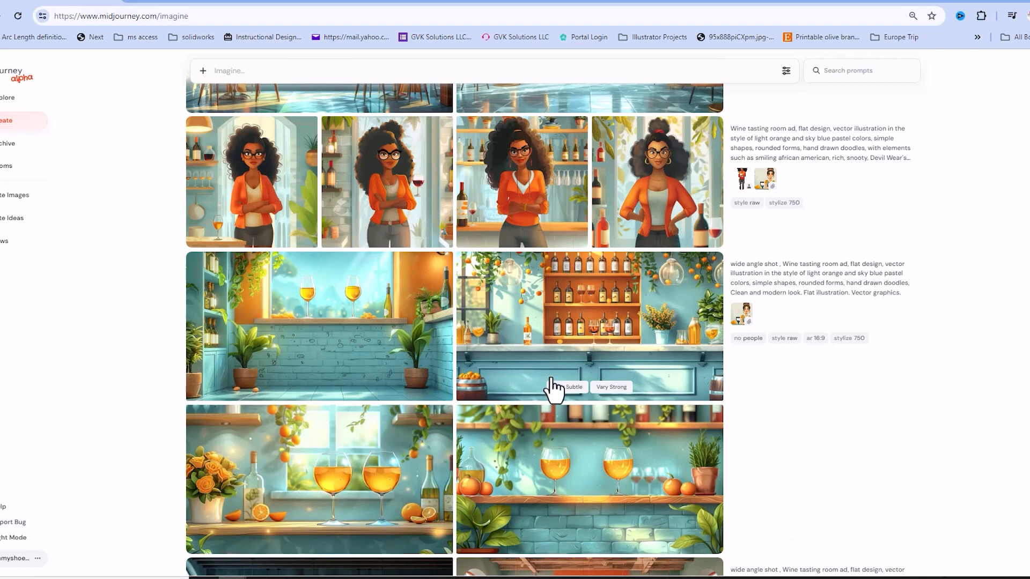
scroll(537, 352, "up", 1)
scroll(538, 357, "up", 1)
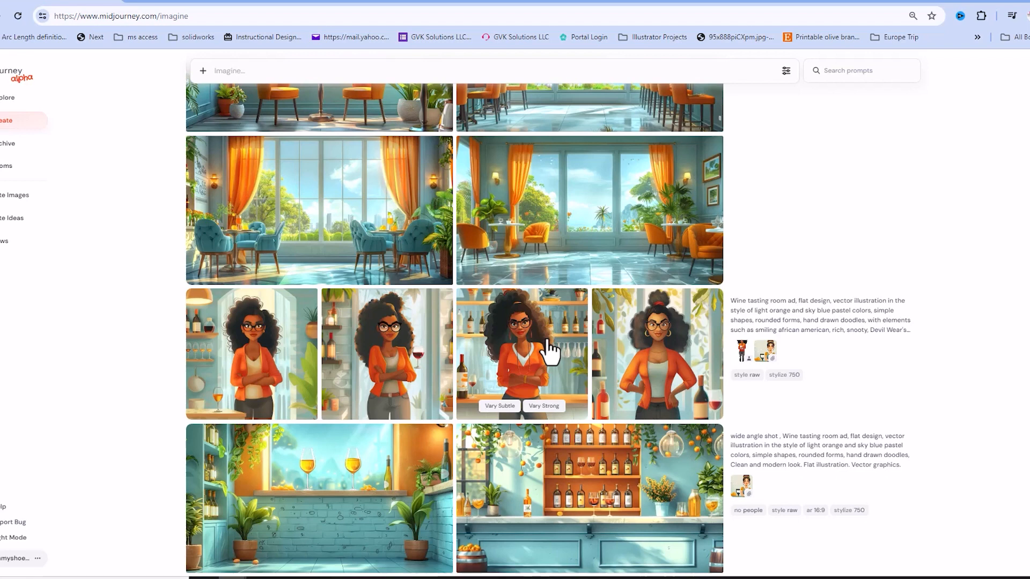
scroll(533, 363, "down", 1)
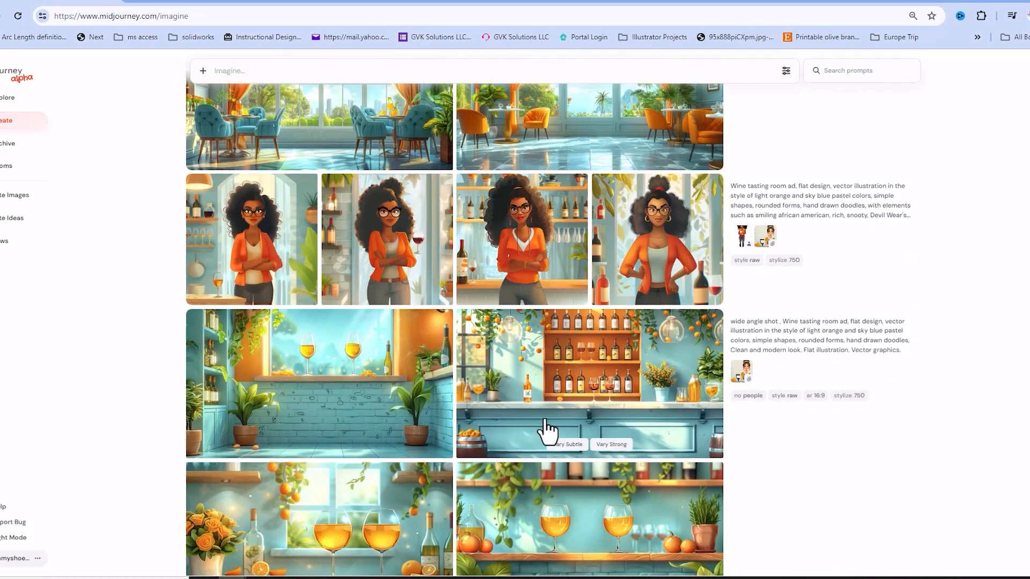
scroll(545, 421, "up", 1)
scroll(545, 429, "up", 2)
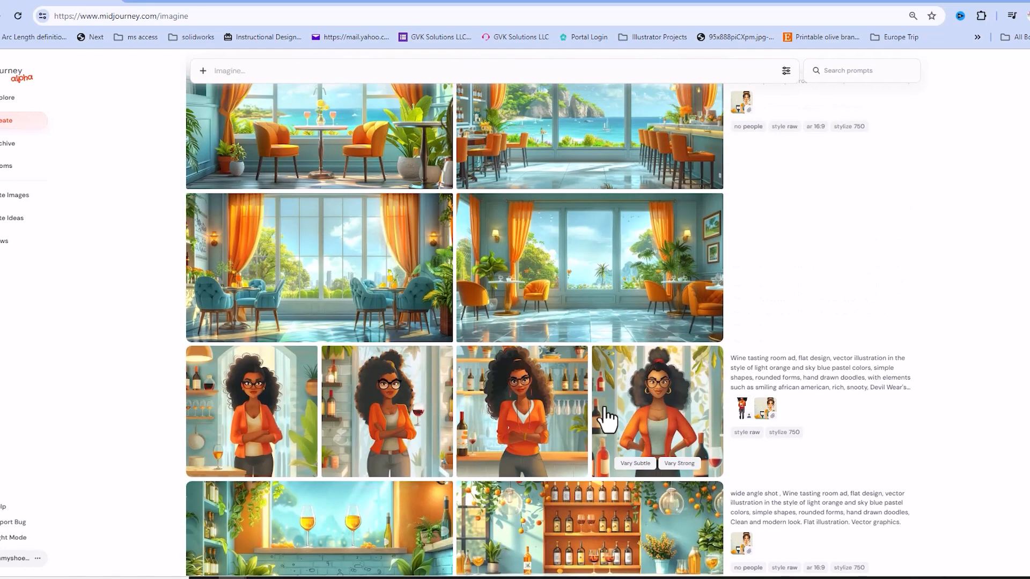
View the orange-jacket woman with hands on hips enlarged, and open the crossed-arms version beside the wine glass from the same set.
left_click(680, 395)
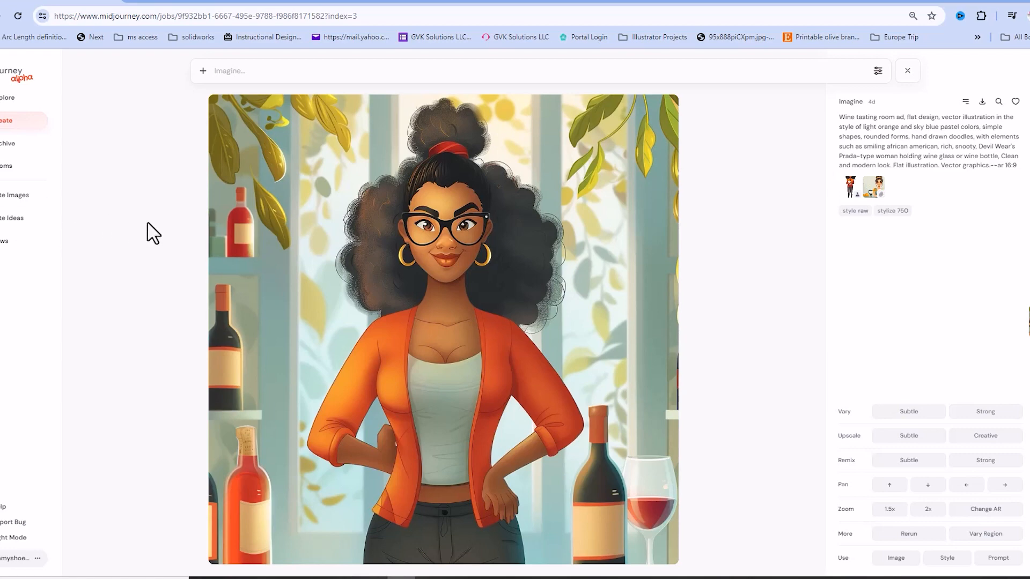
key("Escape")
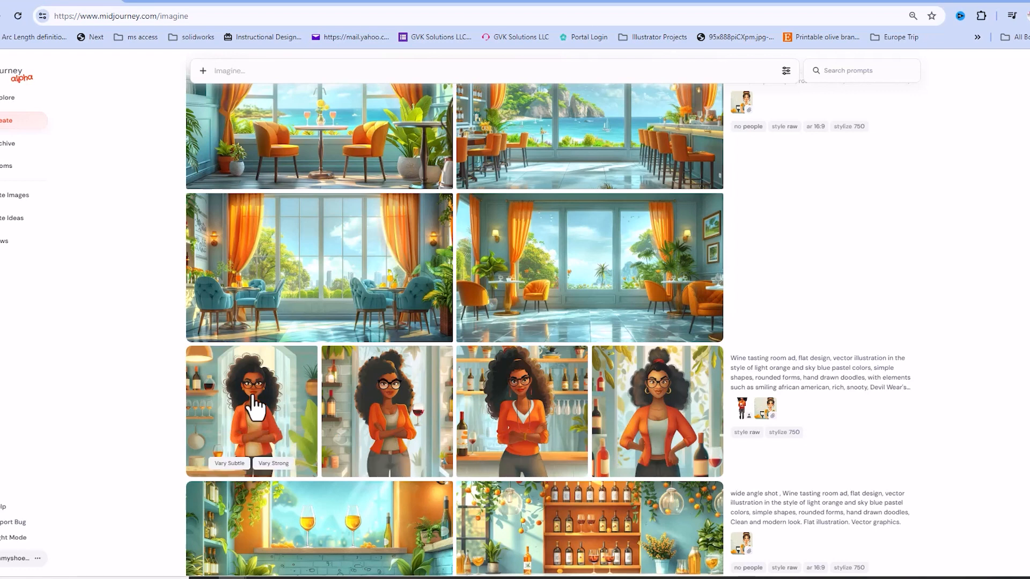
left_click(255, 422)
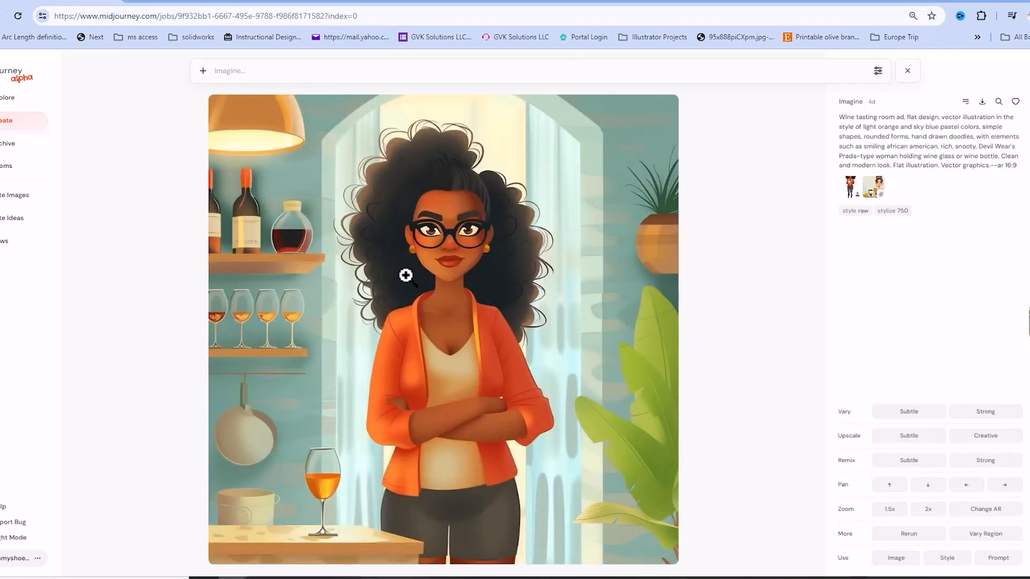
Return to the gallery, reopen the enlarged crossed-arms woman in the orange jacket beside the wine glass, and close it again.
left_click(161, 332)
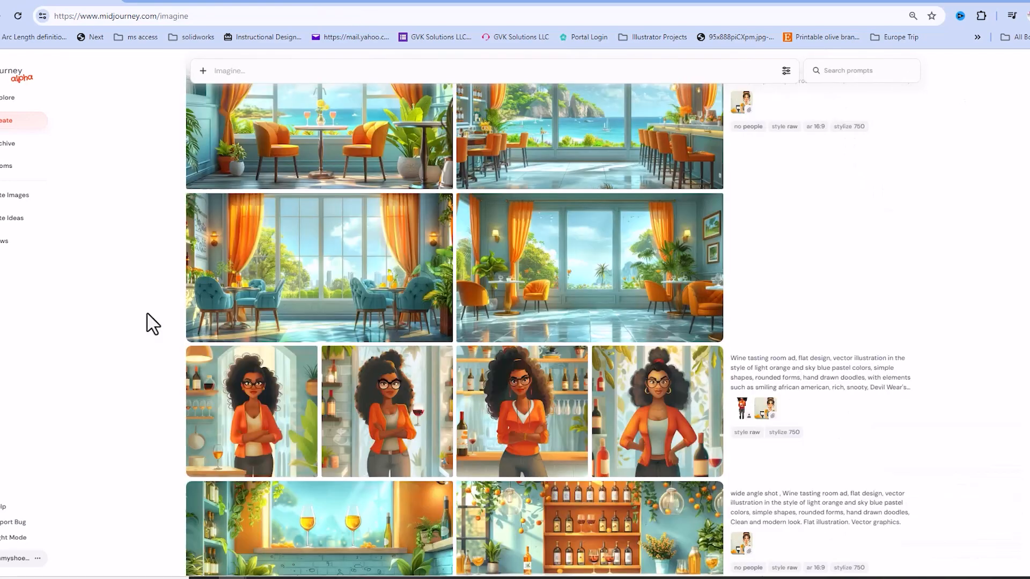
left_click(259, 407)
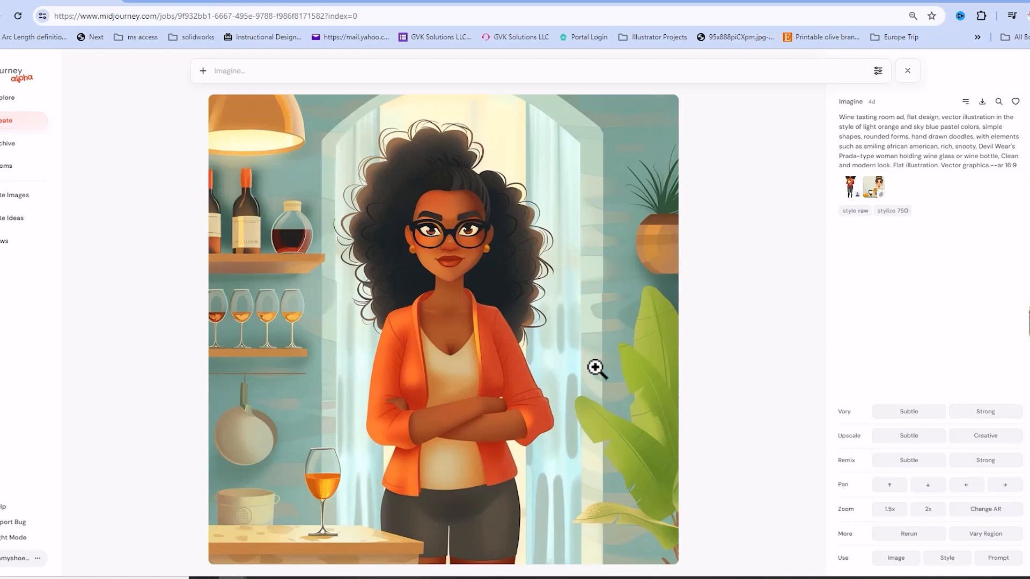
left_click(173, 329)
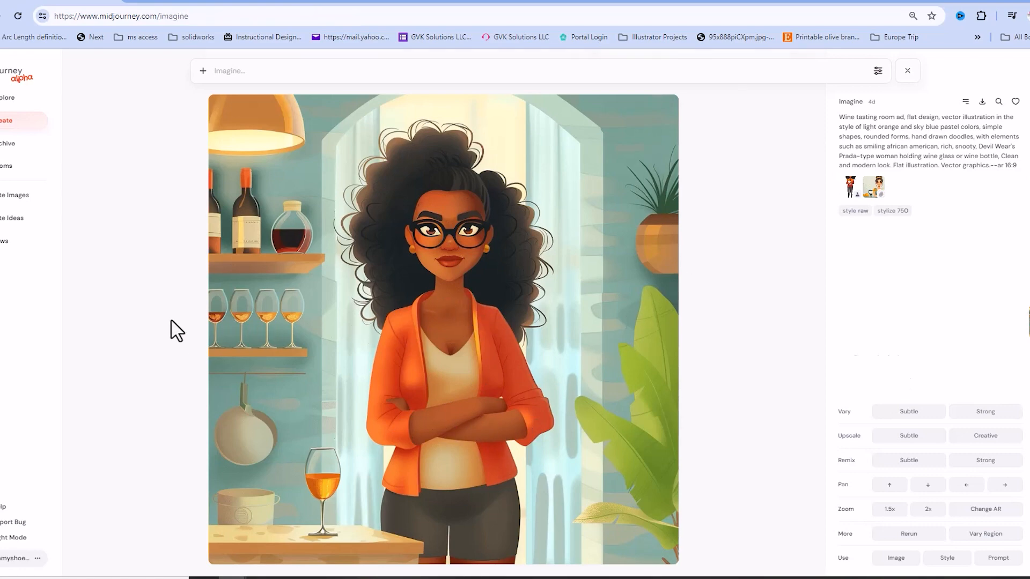
View the wide-angle wine bar dining room with blue chairs and orange curtains enlarged, and return to the gallery.
scroll(414, 321, "up", 3)
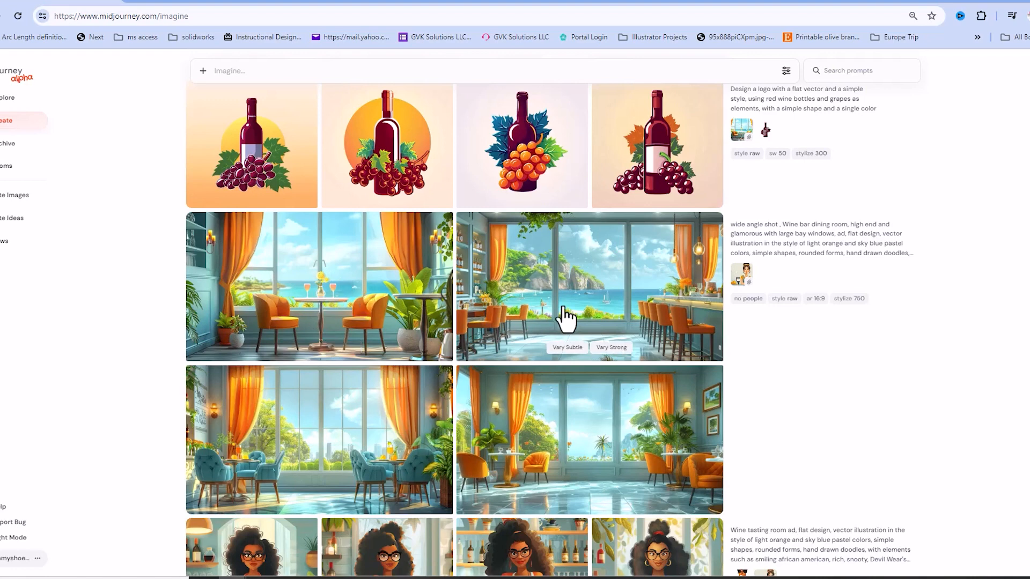
left_click(379, 418)
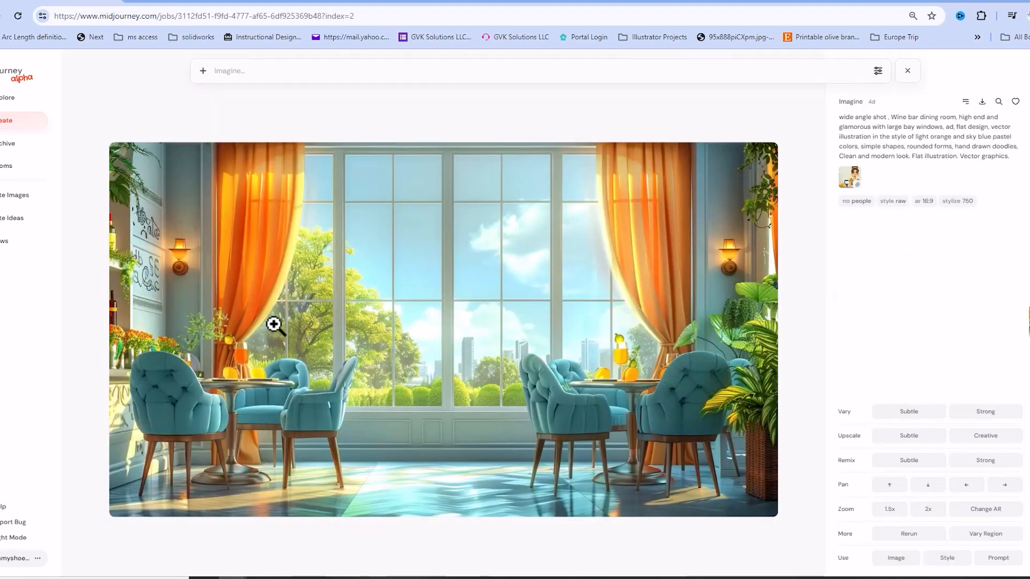
left_click(80, 341)
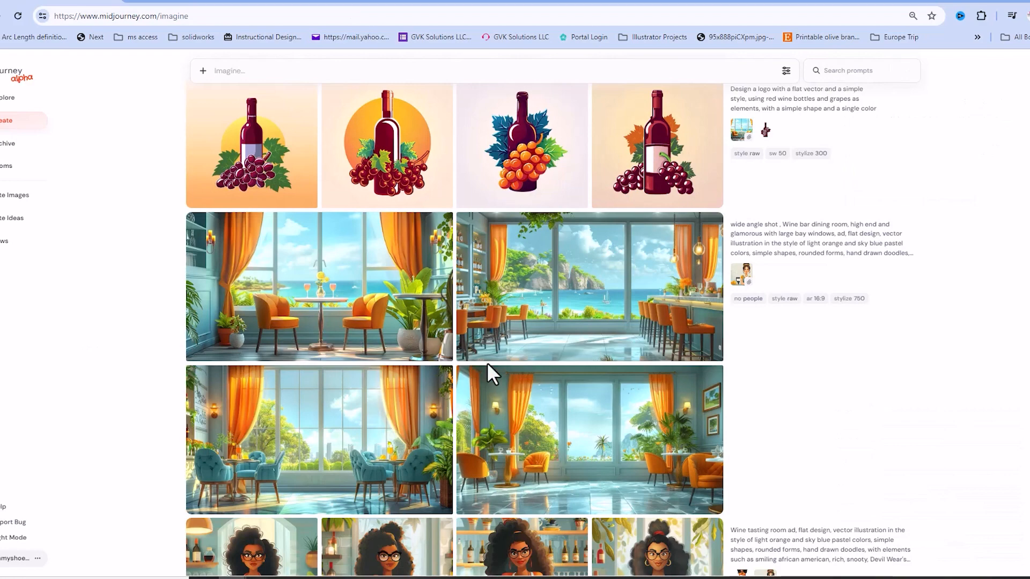
Compare the wine bottle and grape logo sets made with sw 50, 100 and 500 and the eLearning icon set made with no gradients.
scroll(491, 371, "up", 5)
scroll(478, 370, "down", 1)
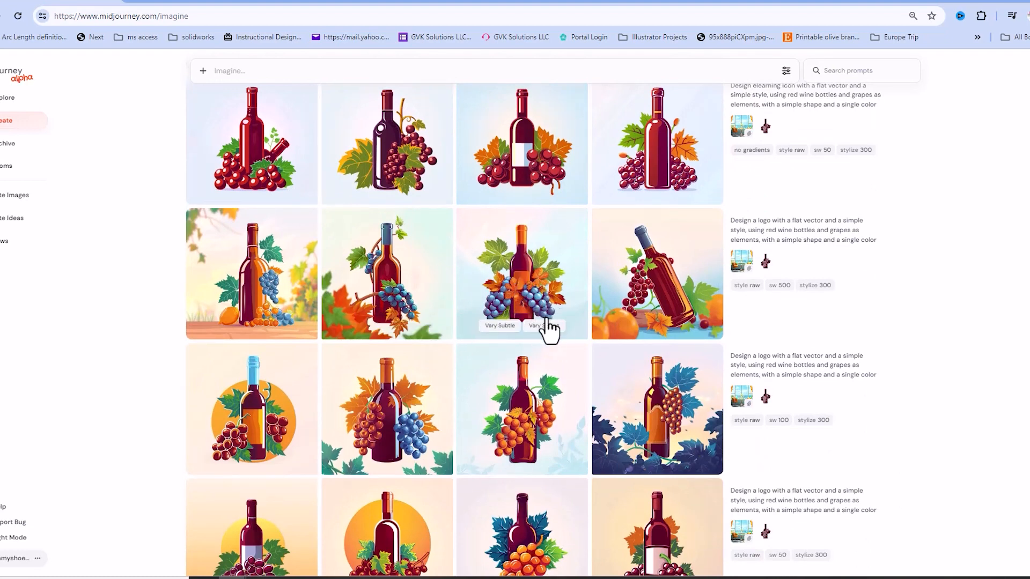
scroll(509, 332, "up", 2)
scroll(504, 337, "down", 3)
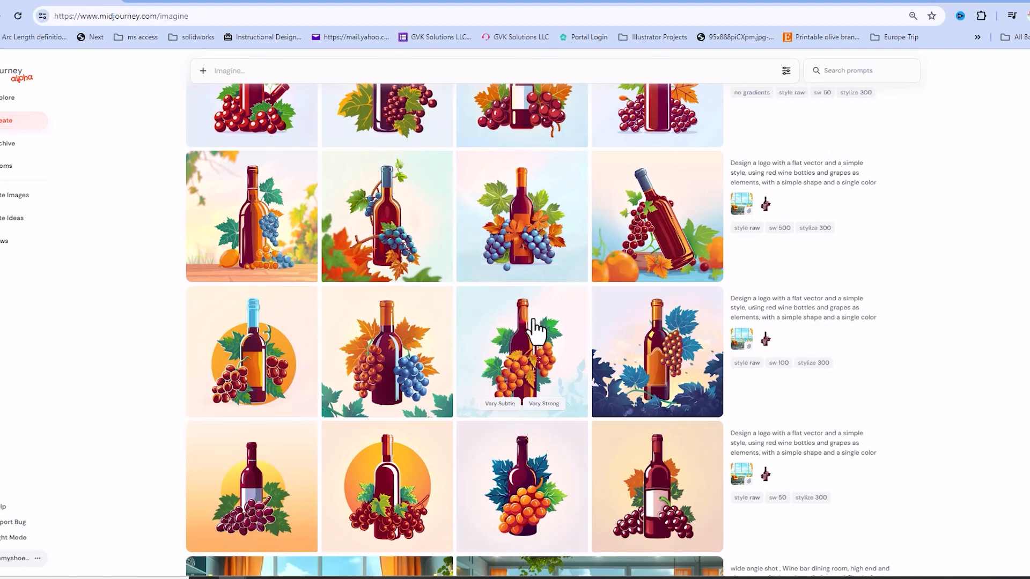
scroll(535, 325, "up", 2)
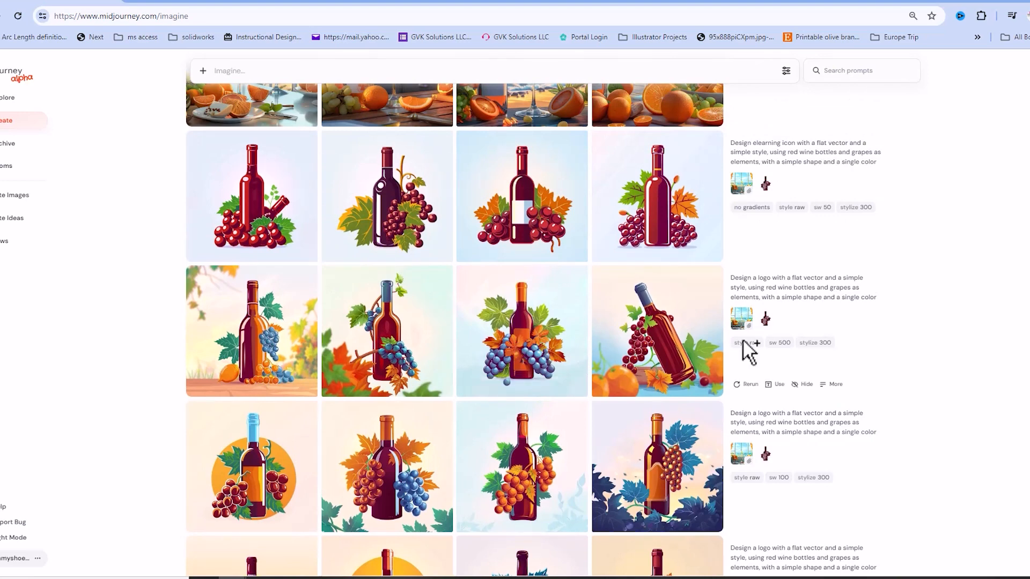
scroll(481, 370, "down", 2)
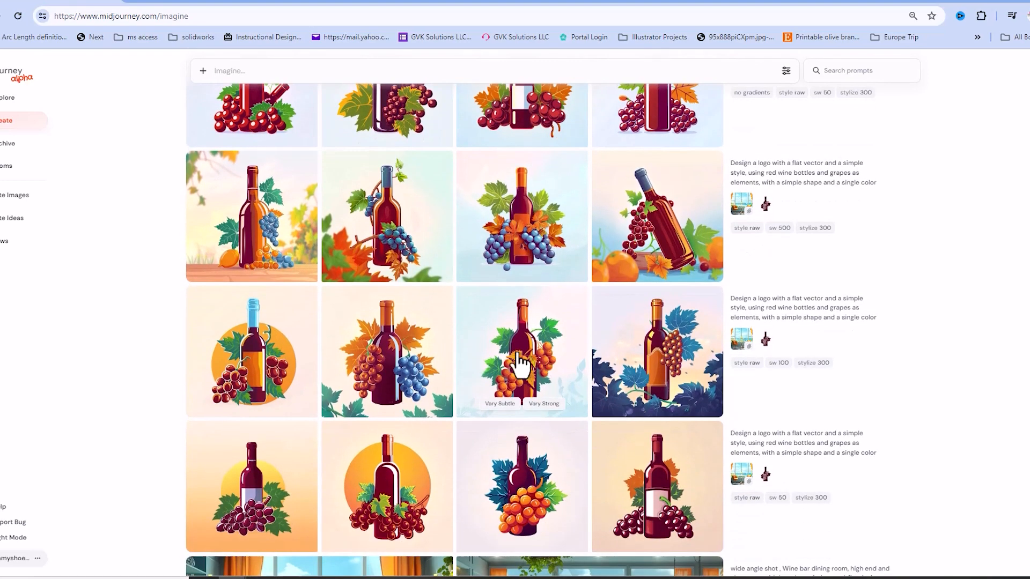
scroll(518, 366, "up", 2)
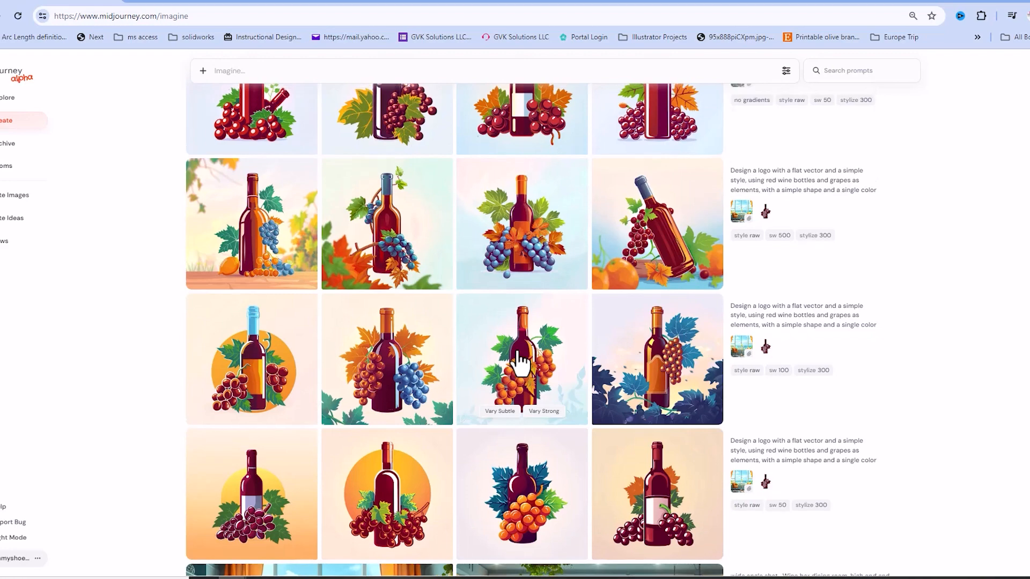
scroll(569, 321, "up", 1)
scroll(568, 321, "up", 7)
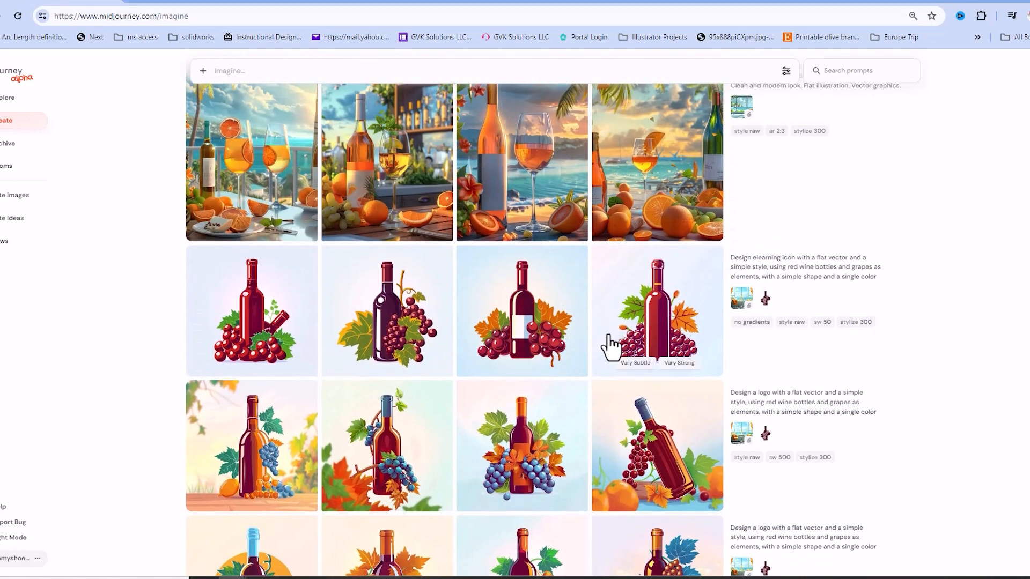
Find the wine information card layouts and examine the enlarged Obscura bottle and card reference image used for the sw 50 set.
scroll(600, 343, "up", 5)
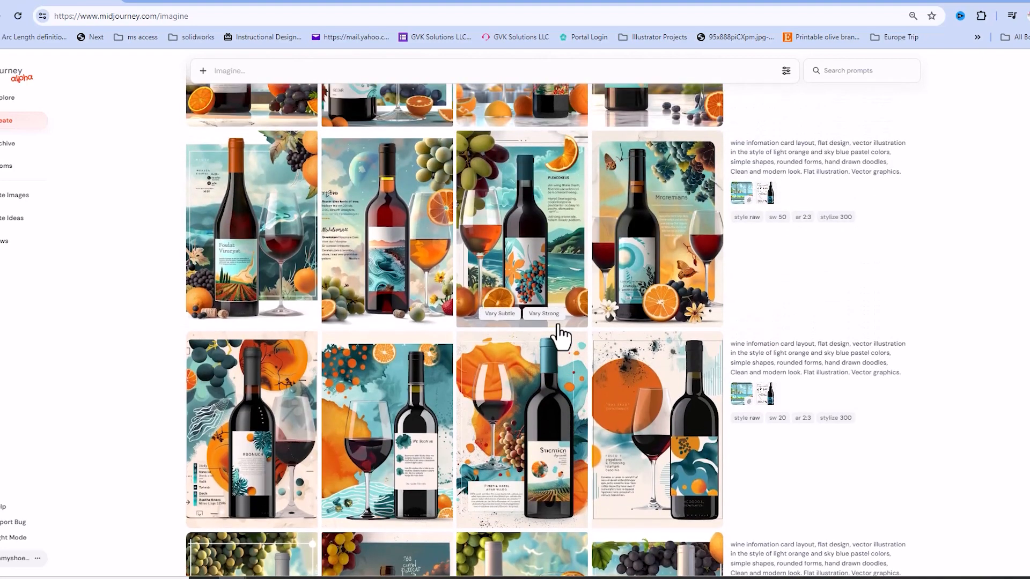
left_click(764, 200)
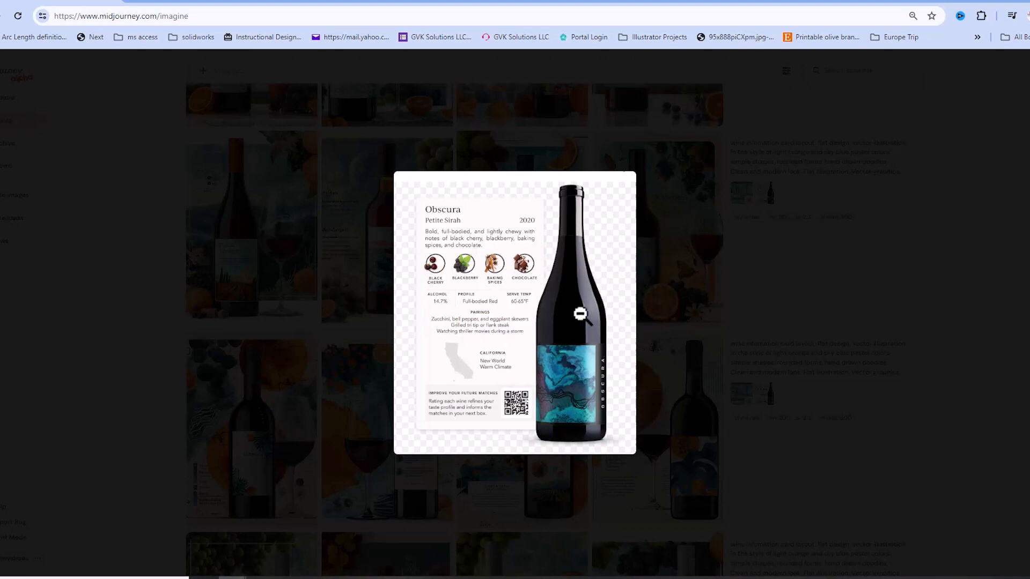
left_click(338, 276)
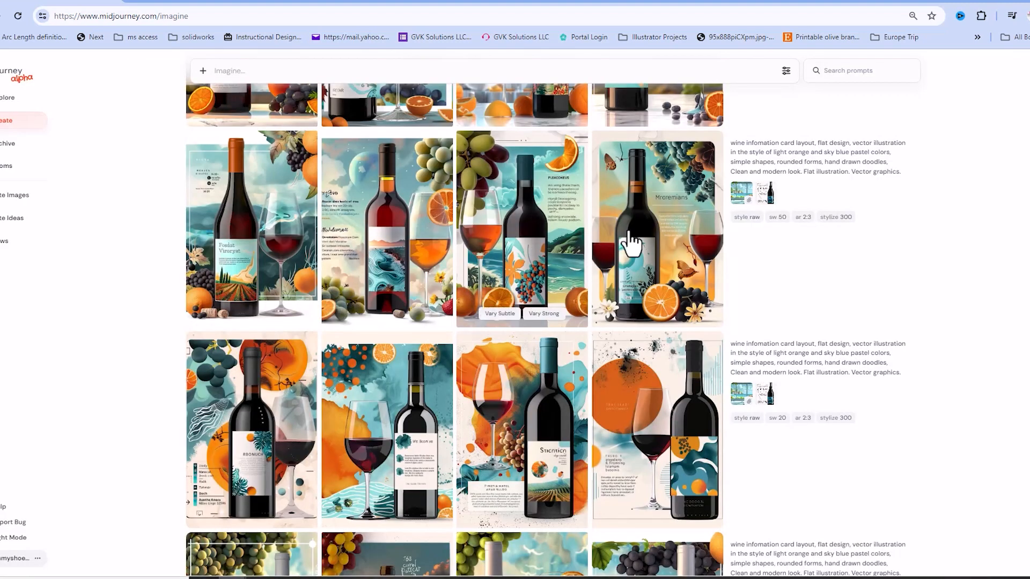
left_click(764, 196)
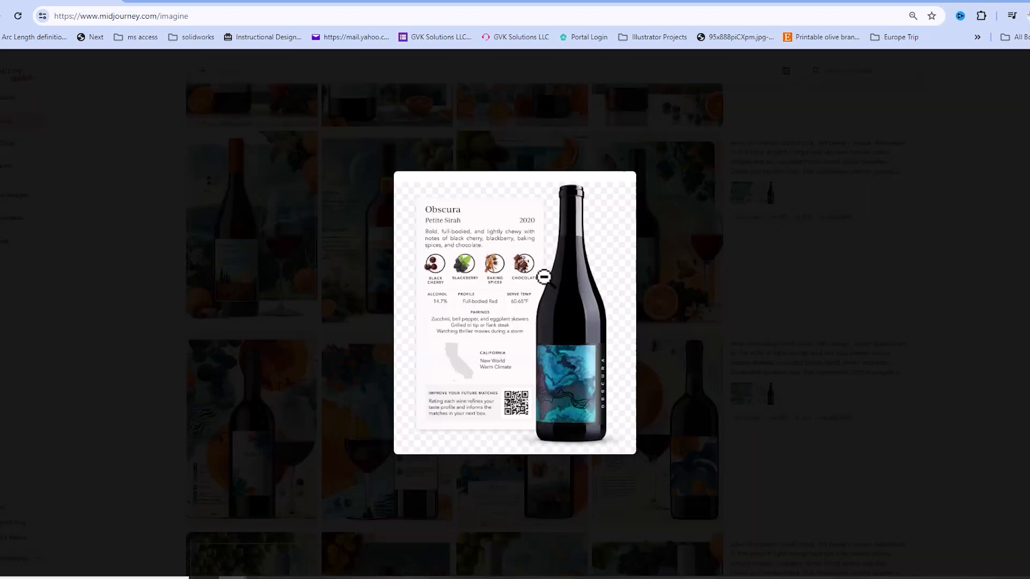
left_click(309, 287)
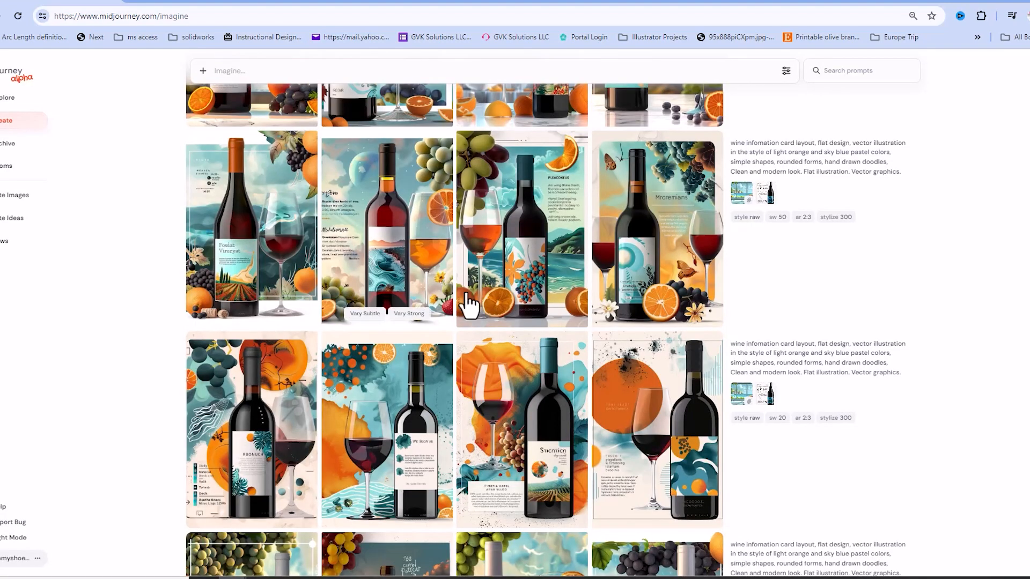
Compare the wine information card layouts made with sw 100, 50 and 20 and with no sw setting.
scroll(387, 349, "down", 1)
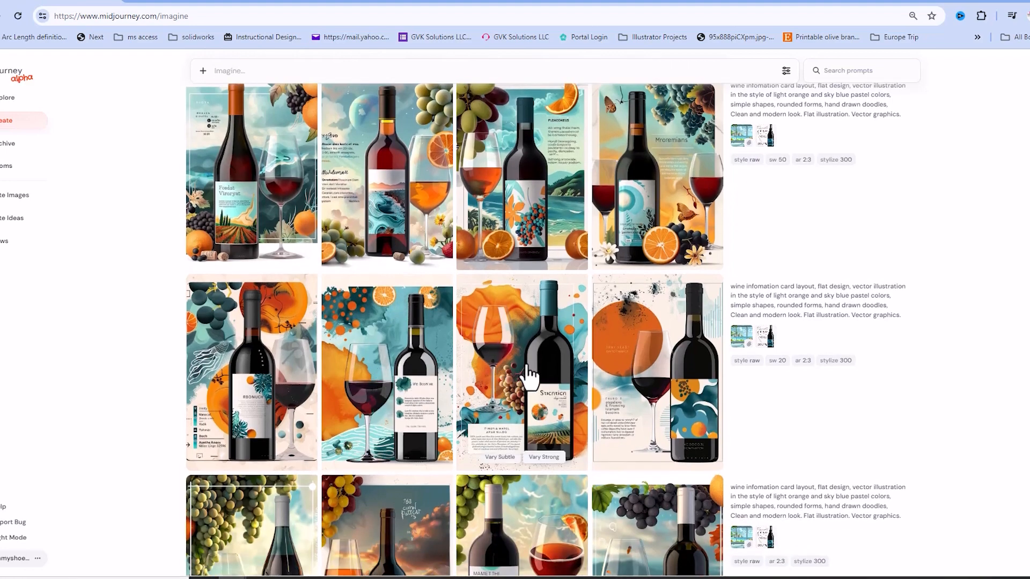
scroll(524, 370, "down", 6)
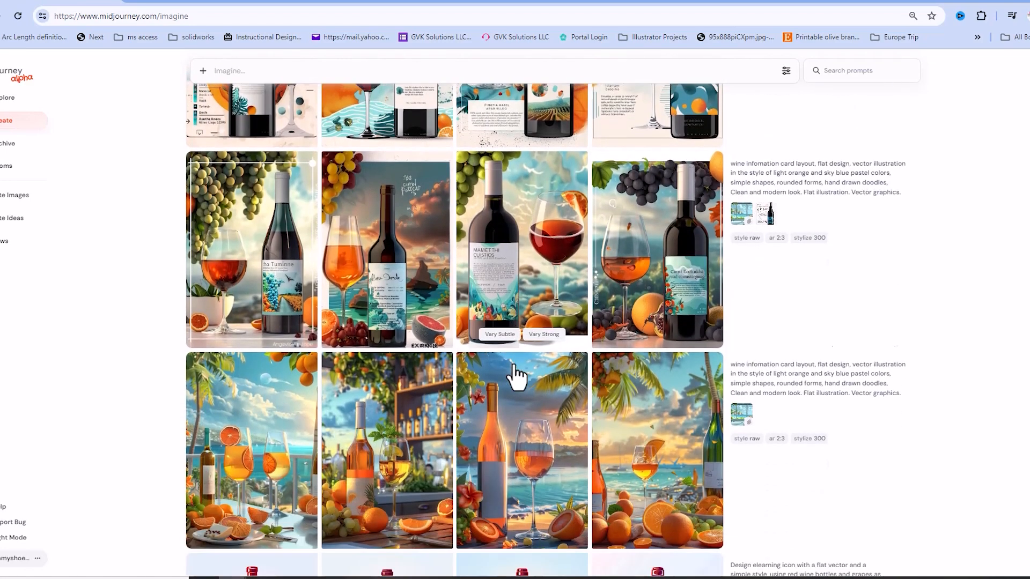
scroll(510, 397, "down", 8)
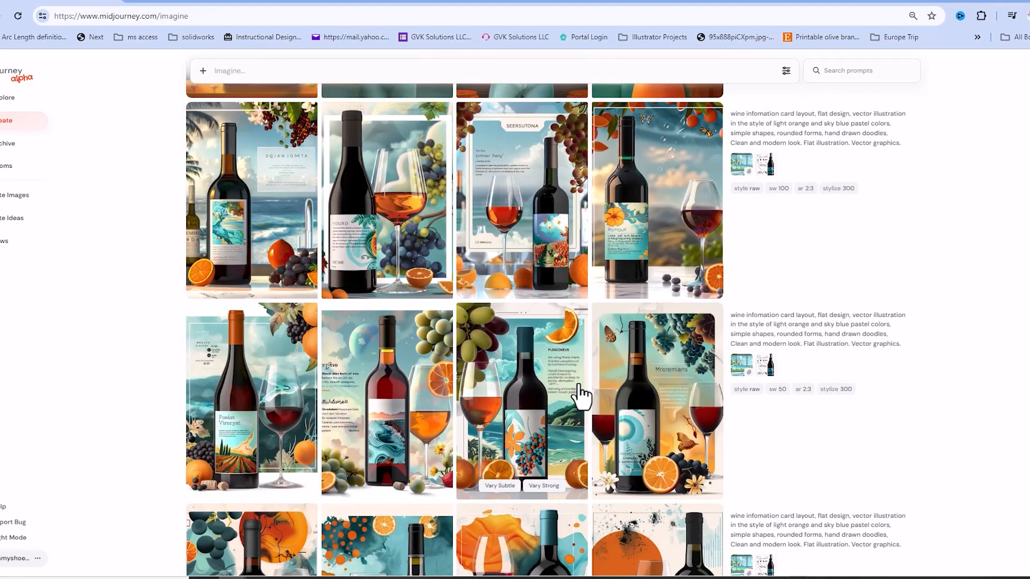
scroll(584, 393, "up", 2)
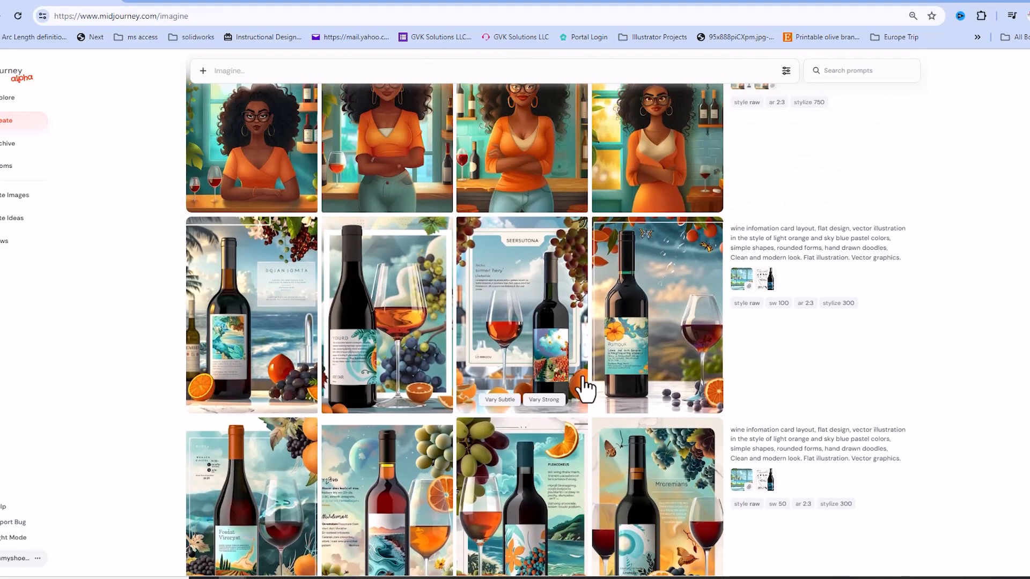
scroll(585, 387, "down", 6)
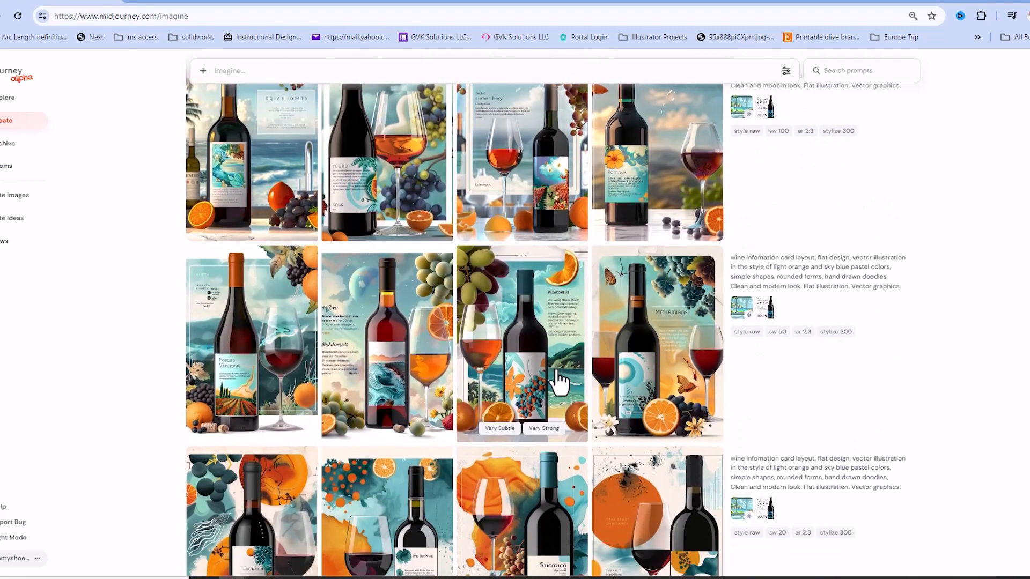
scroll(557, 379, "down", 5)
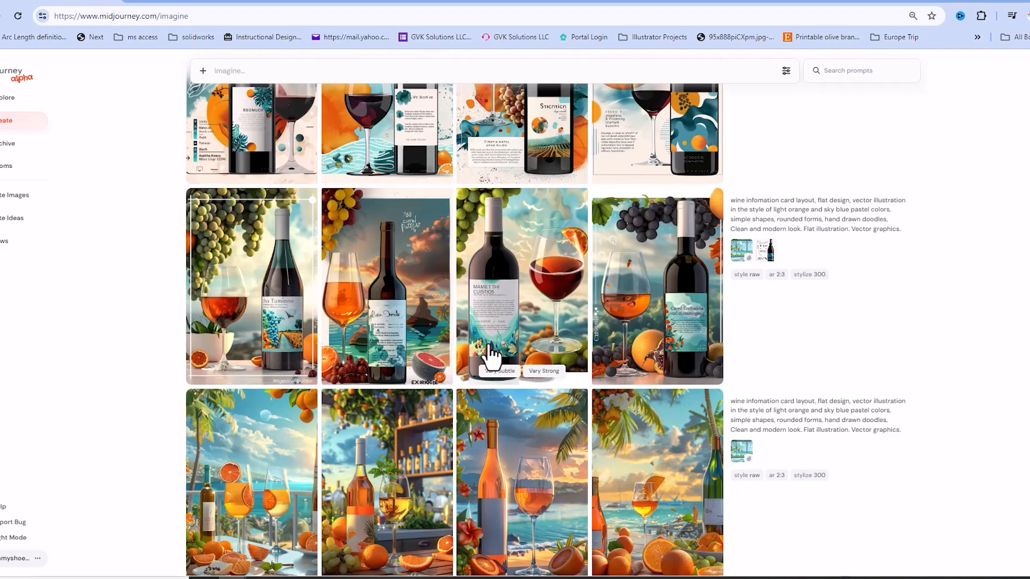
scroll(491, 354, "up", 3)
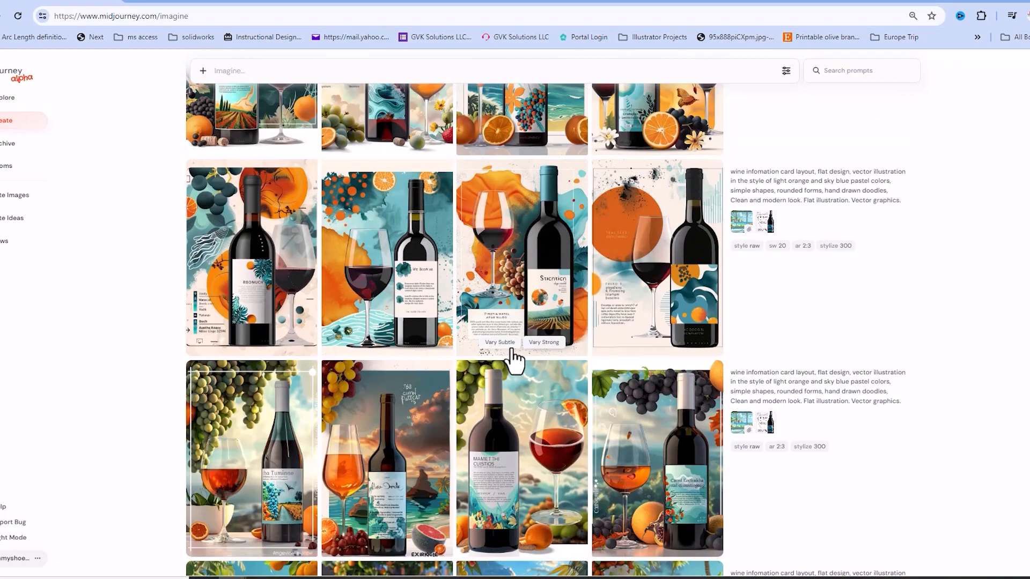
View two crossed-arms illustrations from the smiling expression set of the orange-top woman enlarged, returning to the gallery after each.
scroll(491, 354, "up", 8)
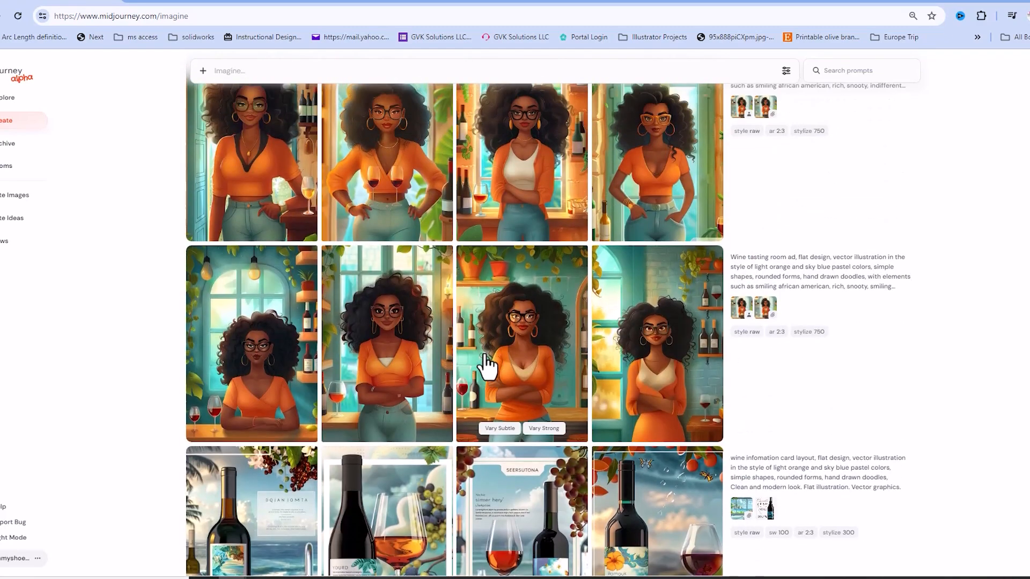
scroll(491, 359, "up", 2)
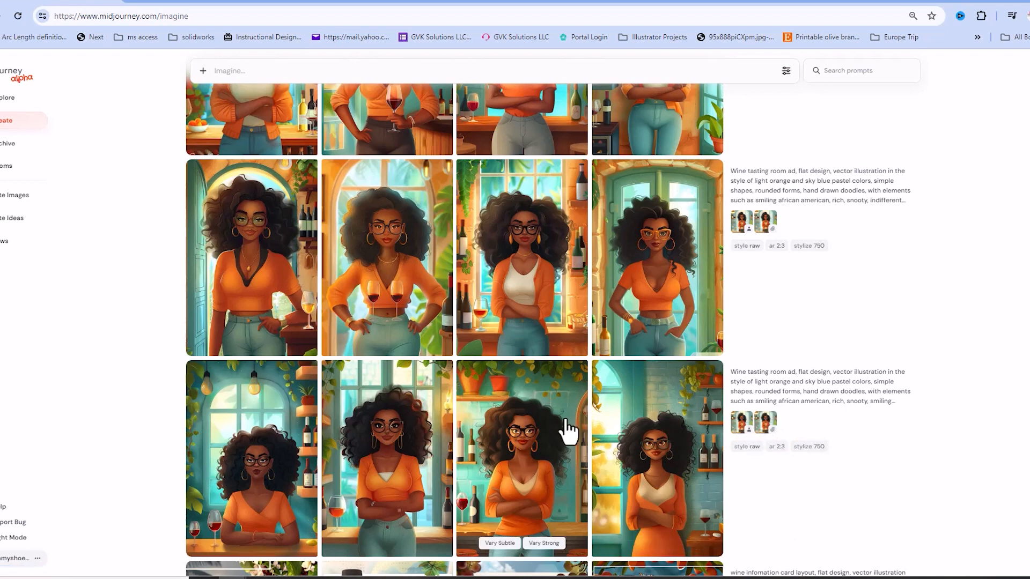
scroll(542, 418, "down", 2)
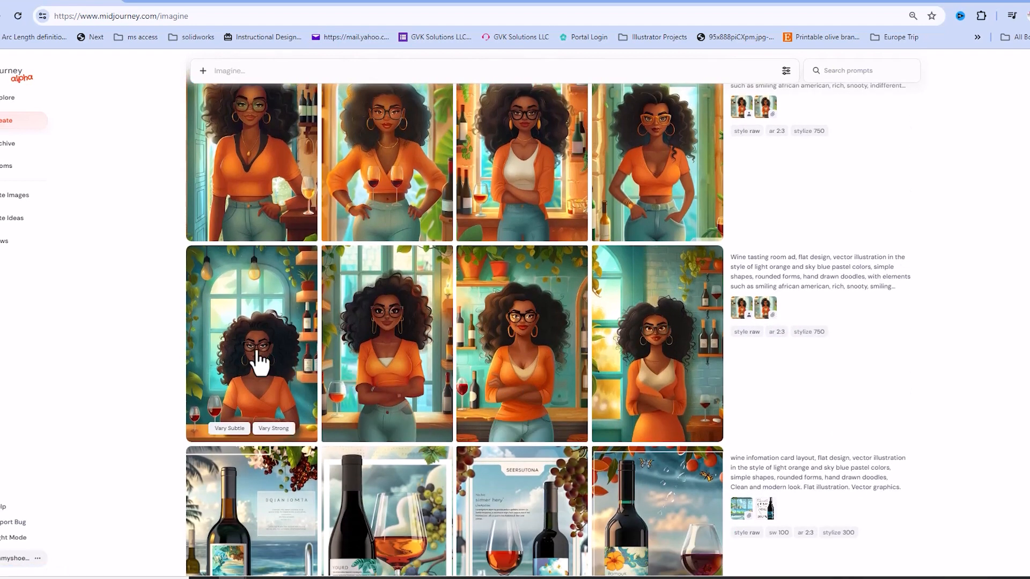
left_click(391, 356)
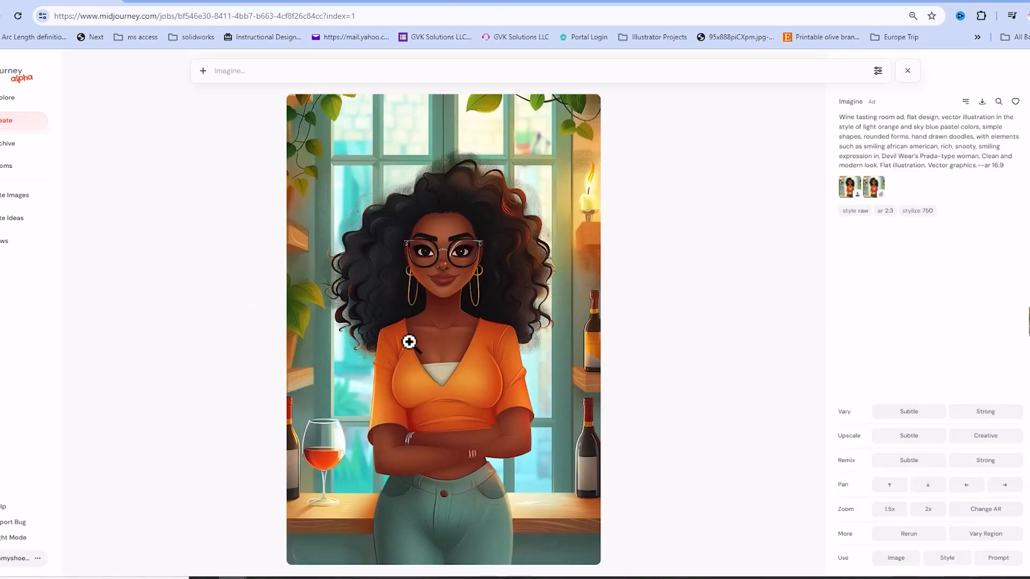
left_click(236, 357)
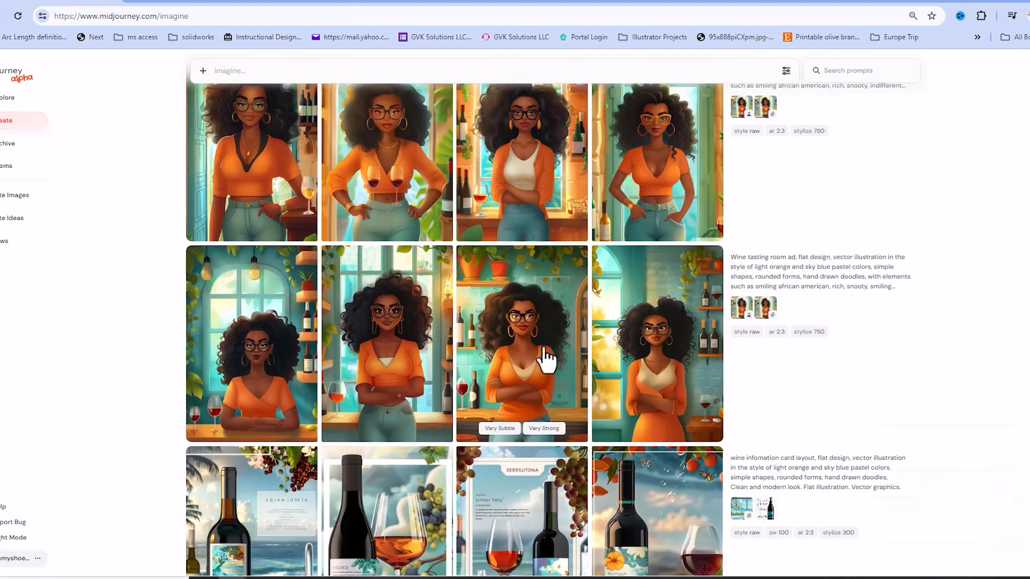
left_click(641, 360)
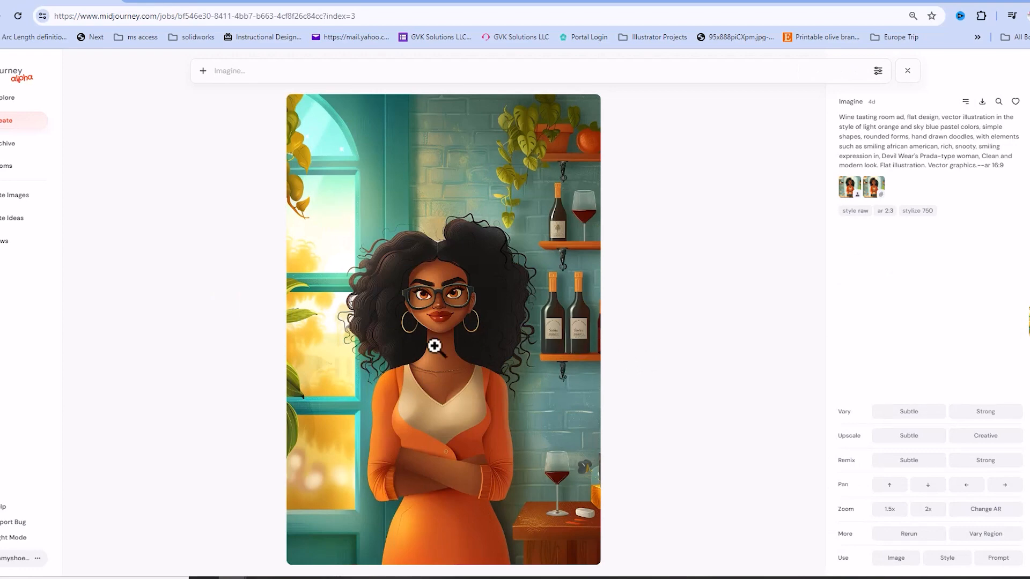
left_click(196, 329)
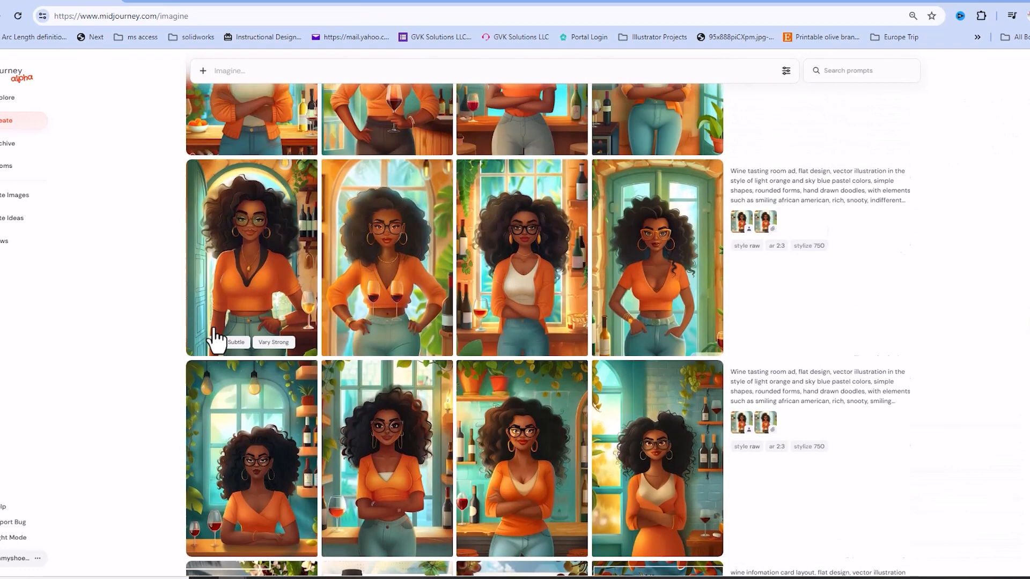
Compare the angry, indifferent and smiling expression sets of the woman in orange, including their prompts and reference images.
scroll(224, 367, "up", 2)
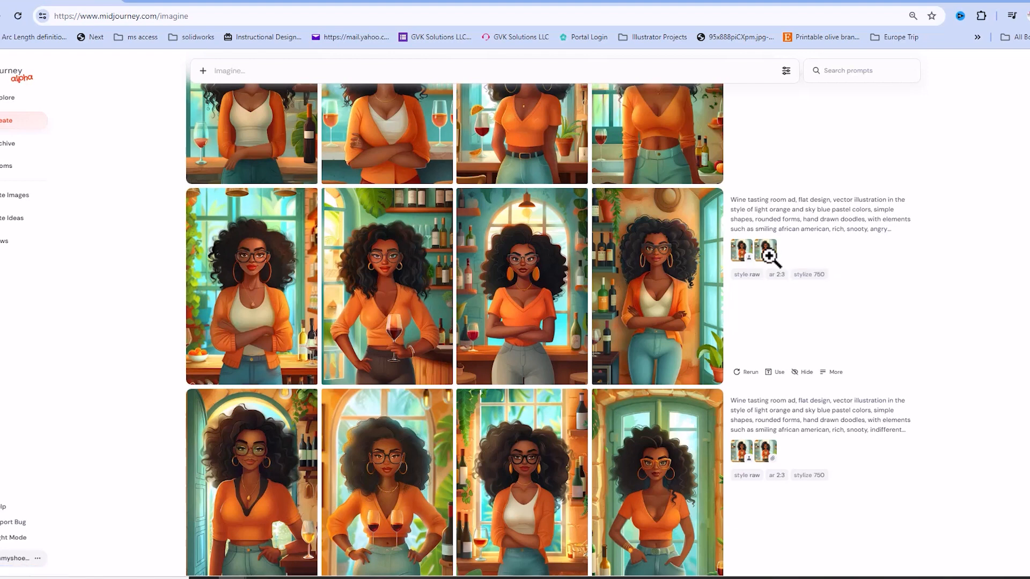
scroll(445, 333, "down", 2)
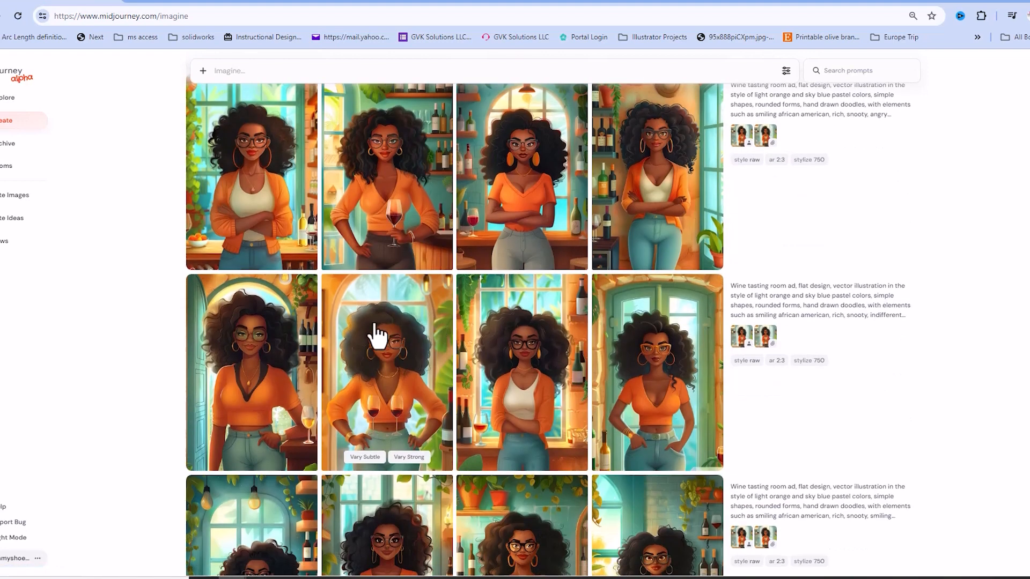
scroll(369, 357, "down", 3)
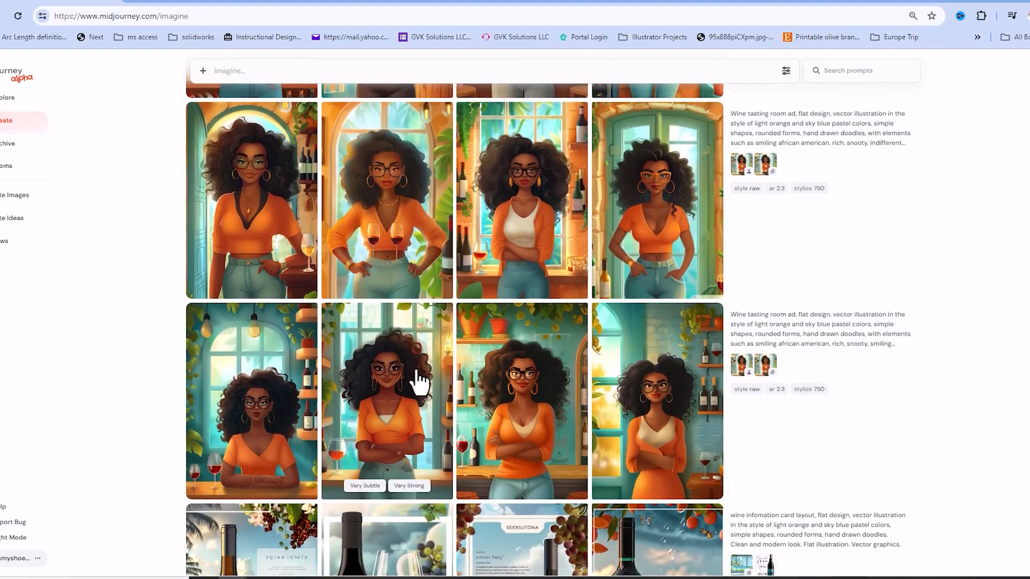
scroll(416, 380, "up", 3)
scroll(413, 351, "up", 2)
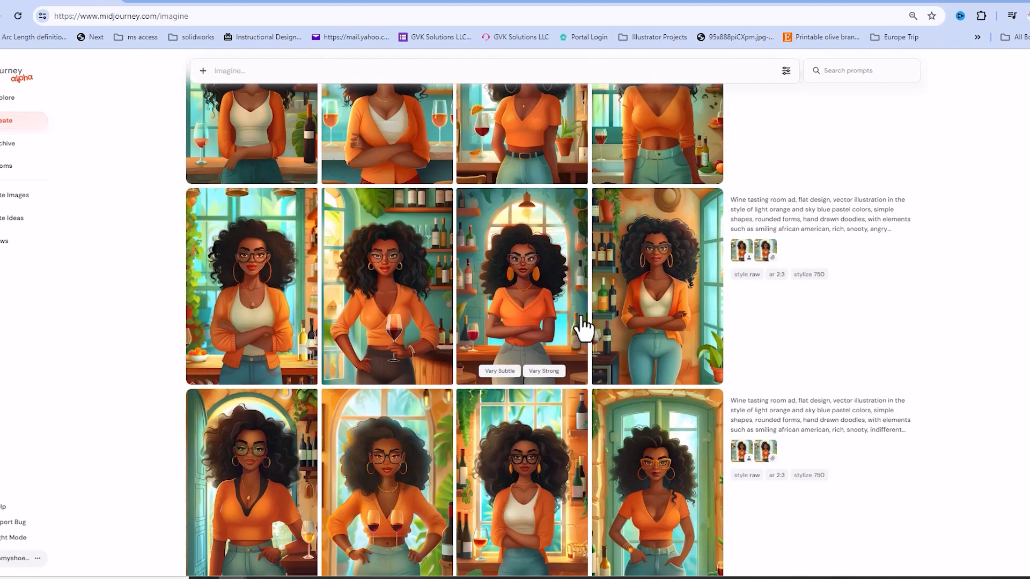
Find the Vary Region "angry expression" set and view its four variations enlarged, returning to the gallery when finished.
scroll(548, 339, "up", 3)
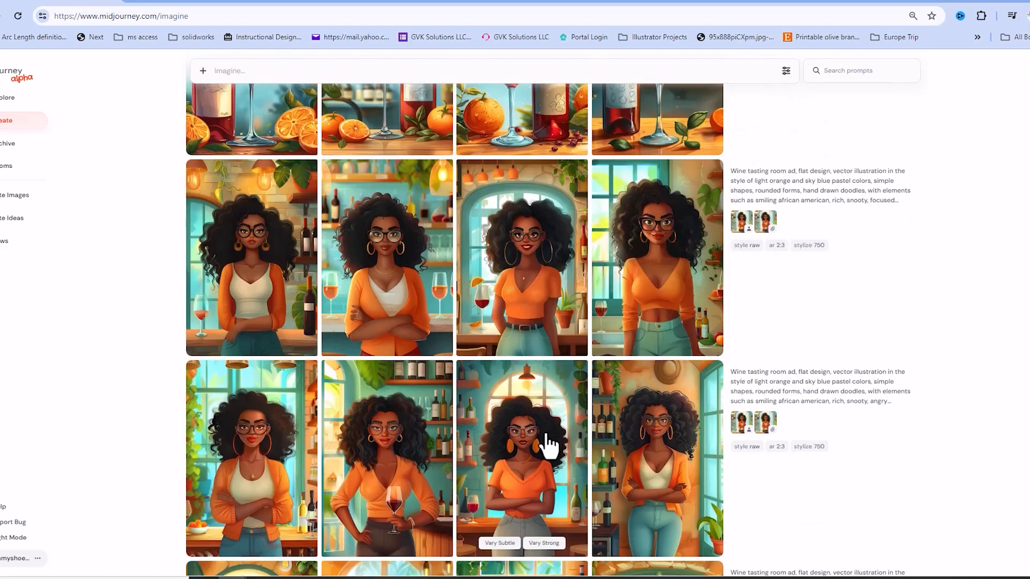
scroll(548, 446, "up", 2)
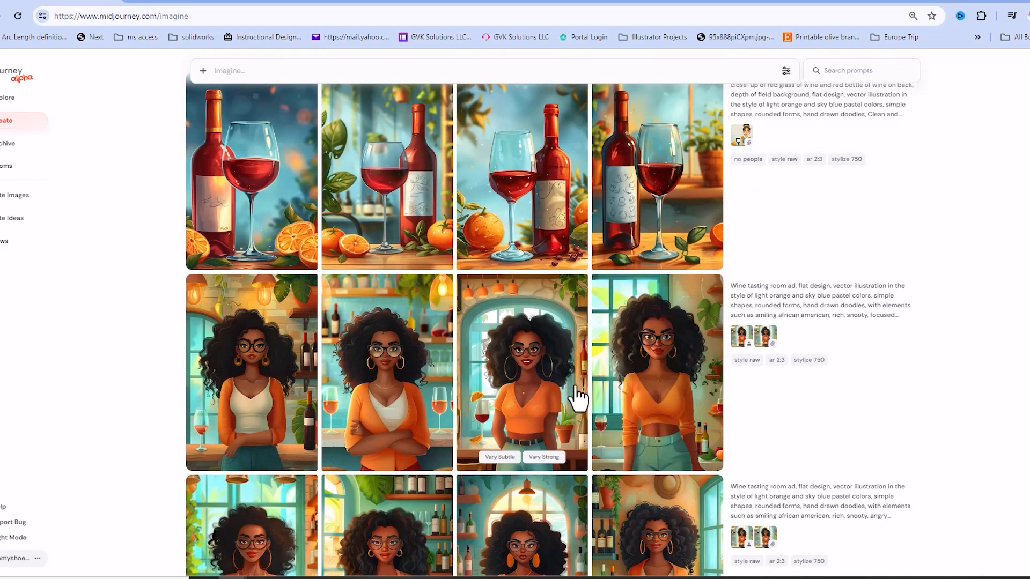
scroll(578, 397, "up", 3)
scroll(514, 385, "up", 3)
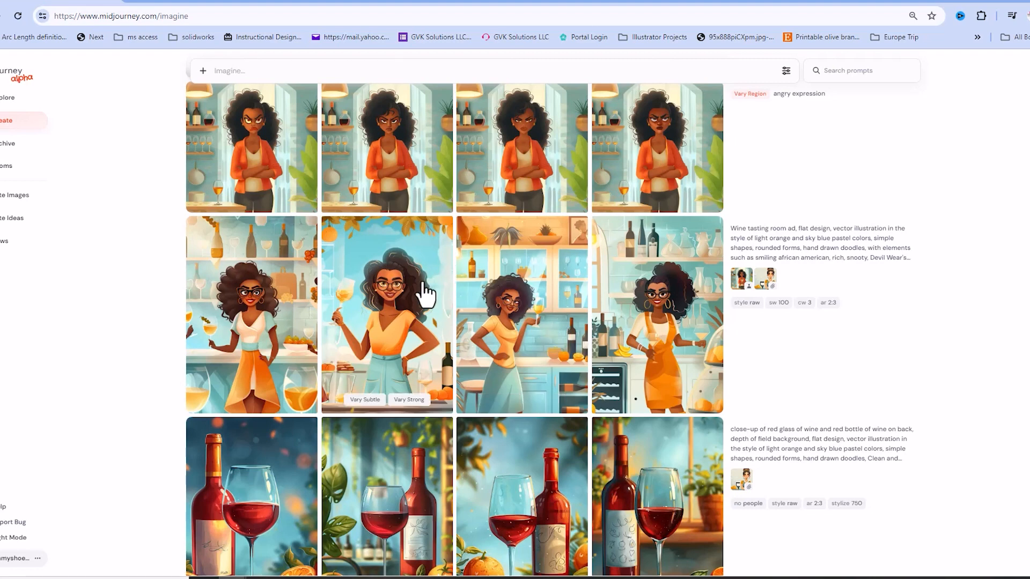
scroll(421, 282, "up", 2)
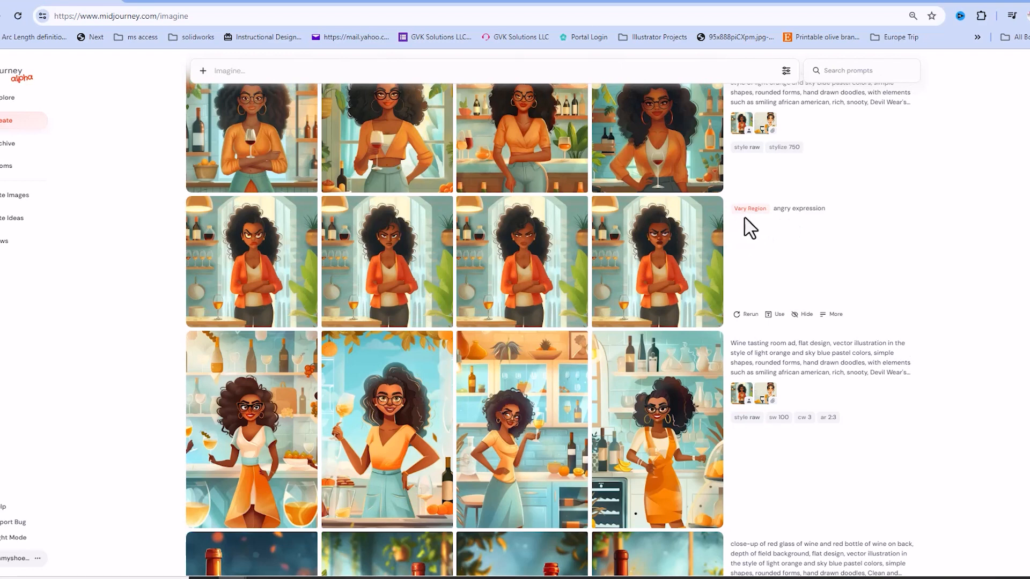
left_click(266, 258)
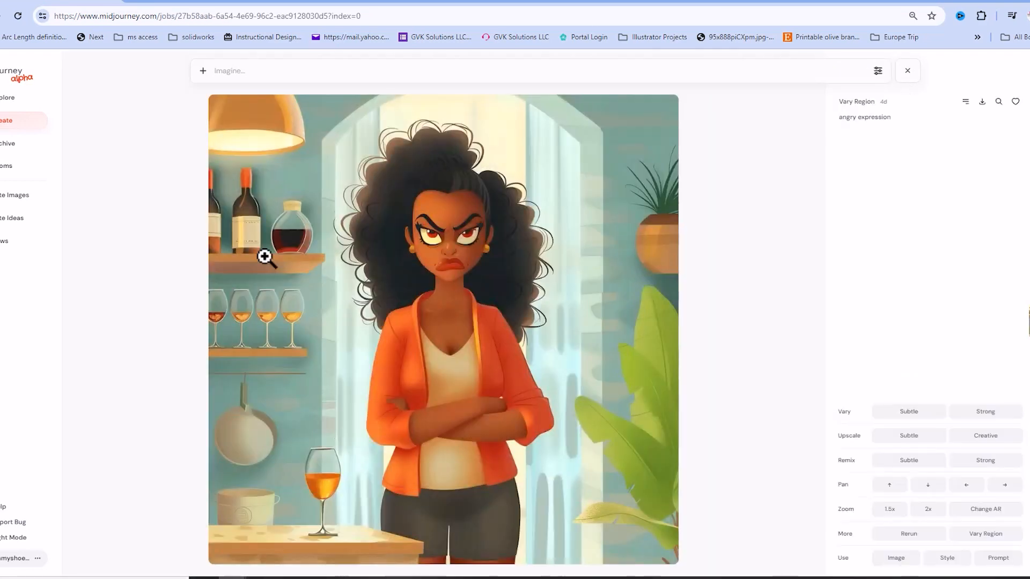
key("Right")
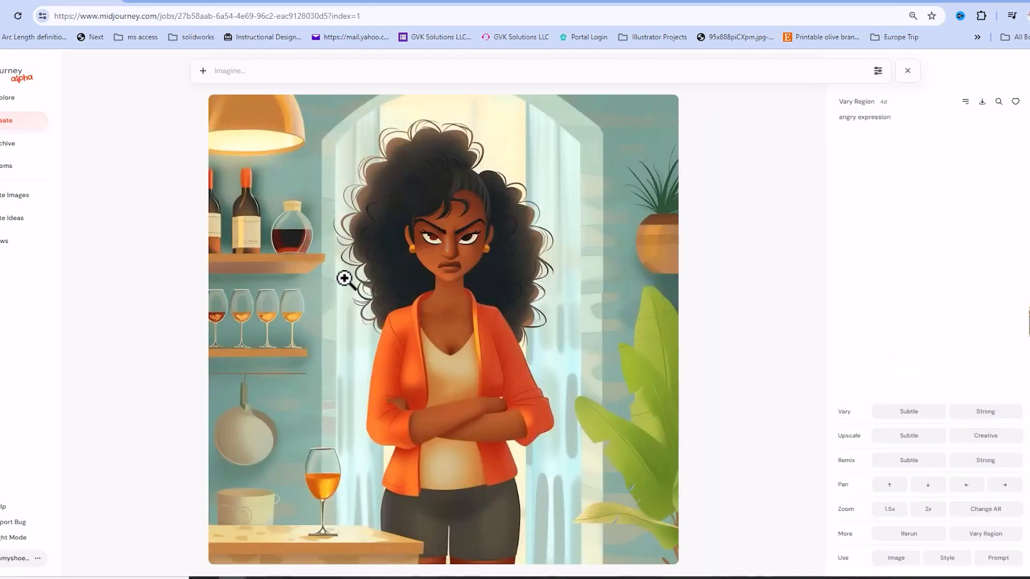
key("Right")
key("Right")
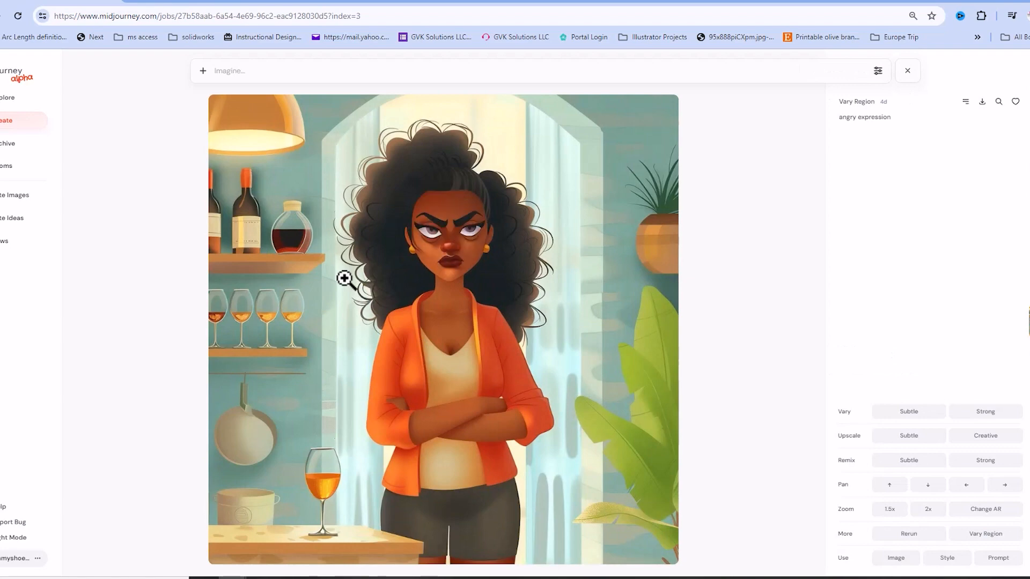
key("Right")
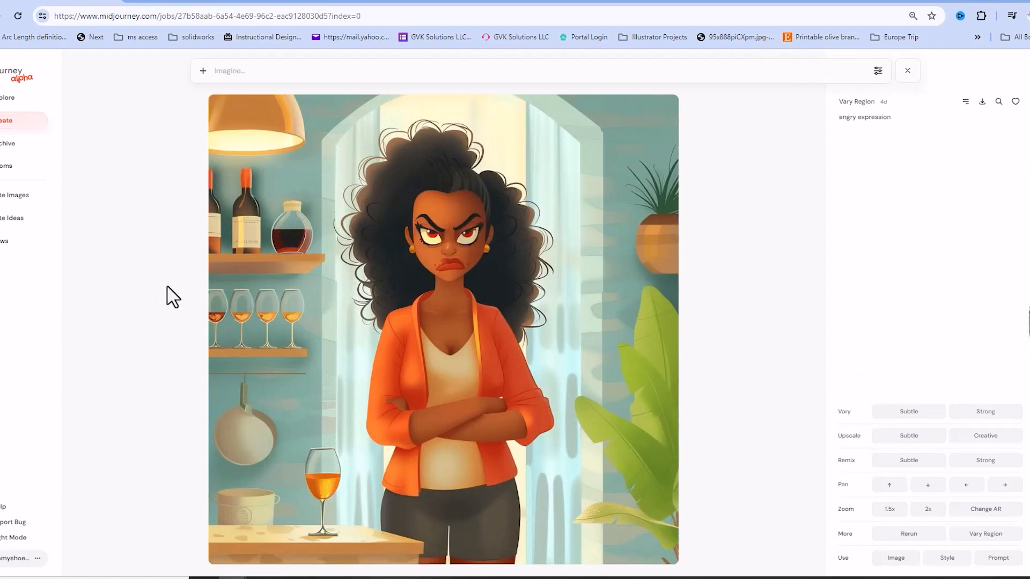
key("Escape")
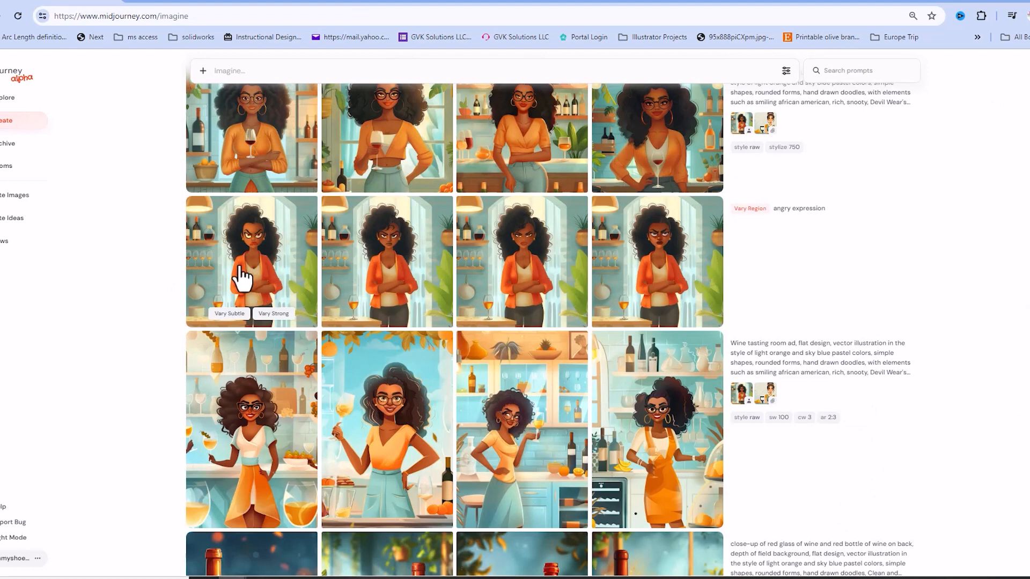
Find the original crossed-arms woman in the orange jacket, set with stylize 750, and open that illustration with its prompt.
scroll(397, 378, "down", 3)
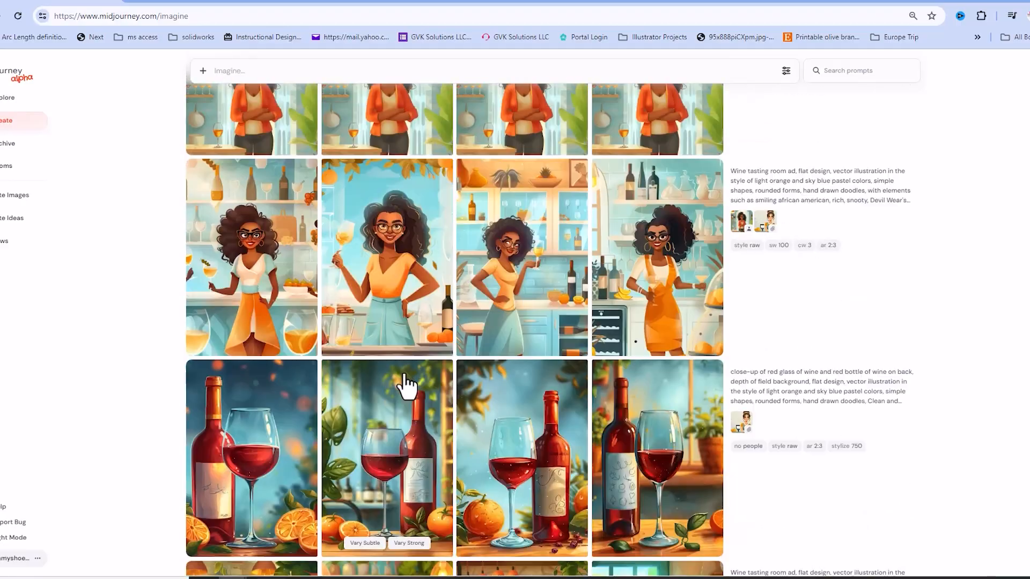
scroll(397, 368, "down", 10)
scroll(387, 370, "down", 15)
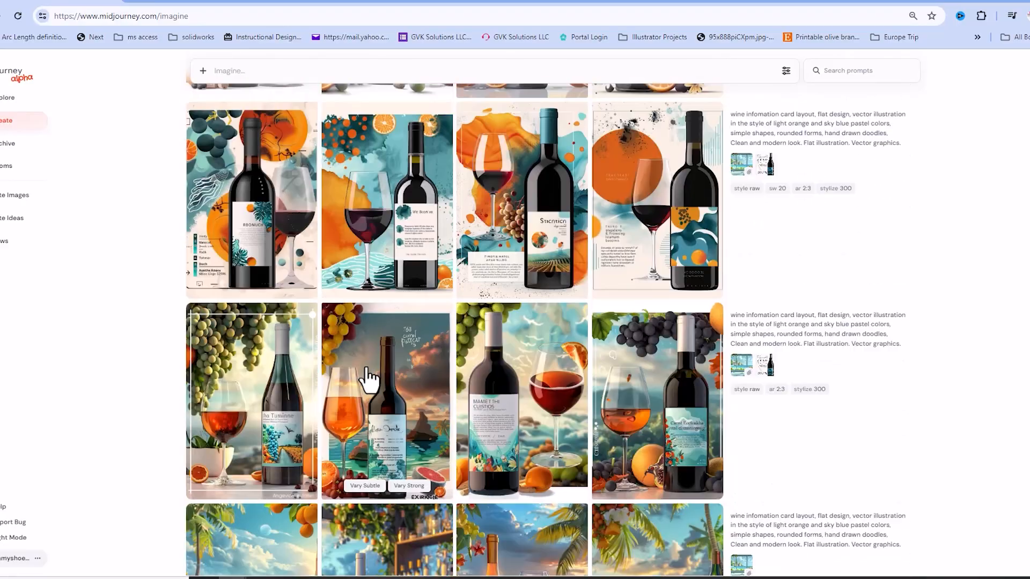
scroll(367, 381, "down", 8)
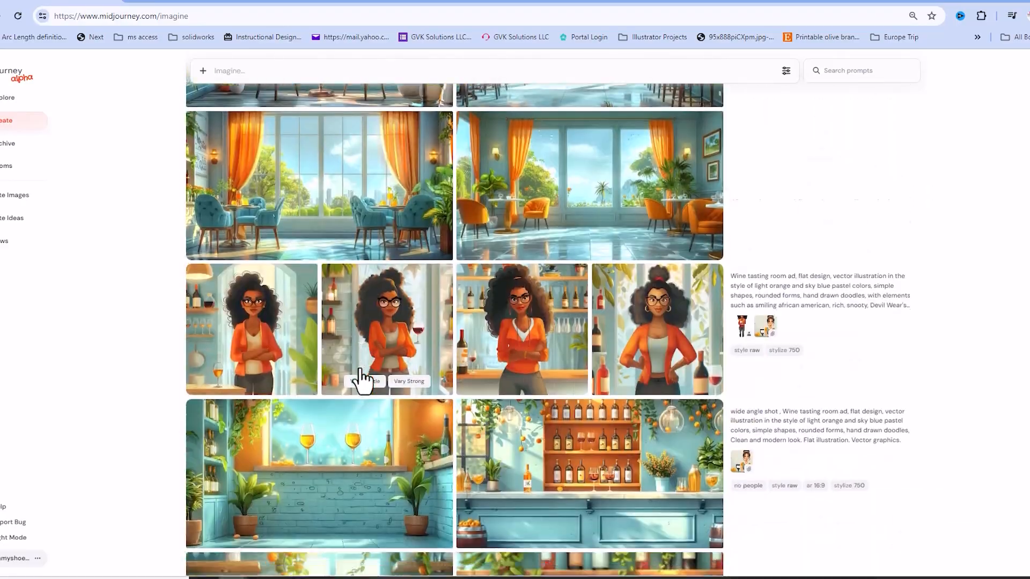
scroll(333, 356, "up", 3)
left_click(264, 301)
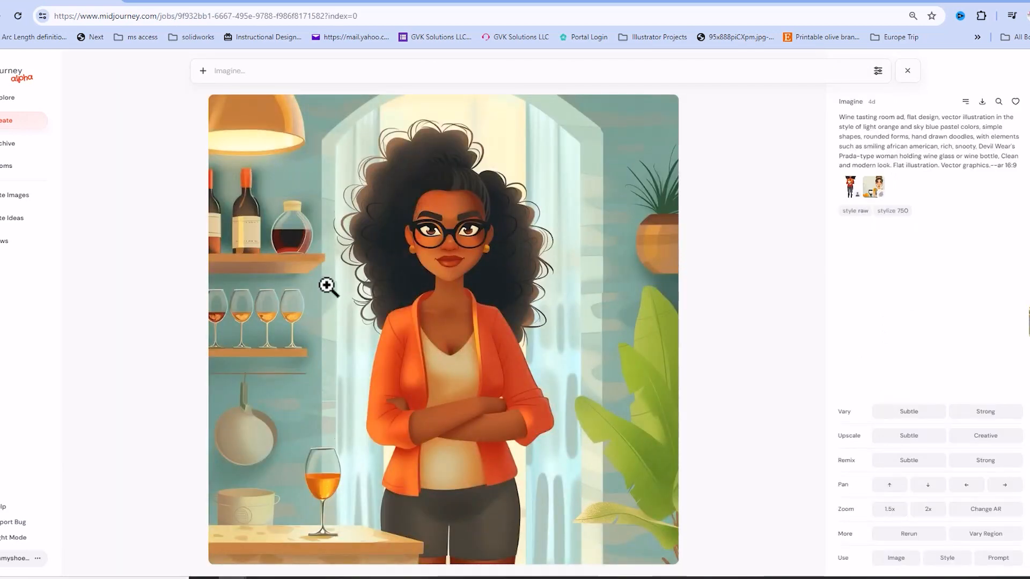
Take a screen snip of the full-size crossed-arms illustration and return to the gallery.
left_click(409, 264)
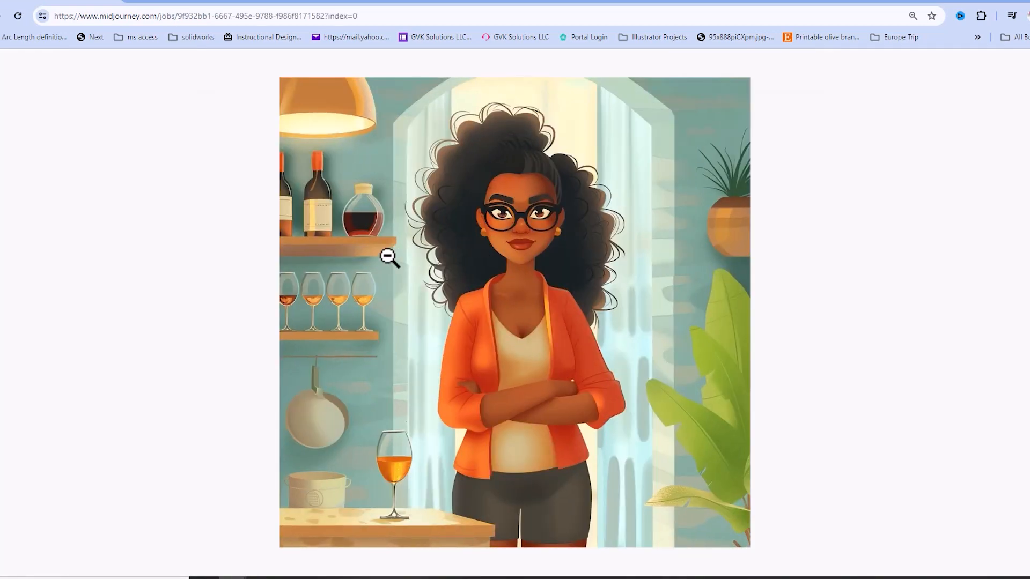
key("super+shift+s")
left_click_drag(272, 67, 764, 554)
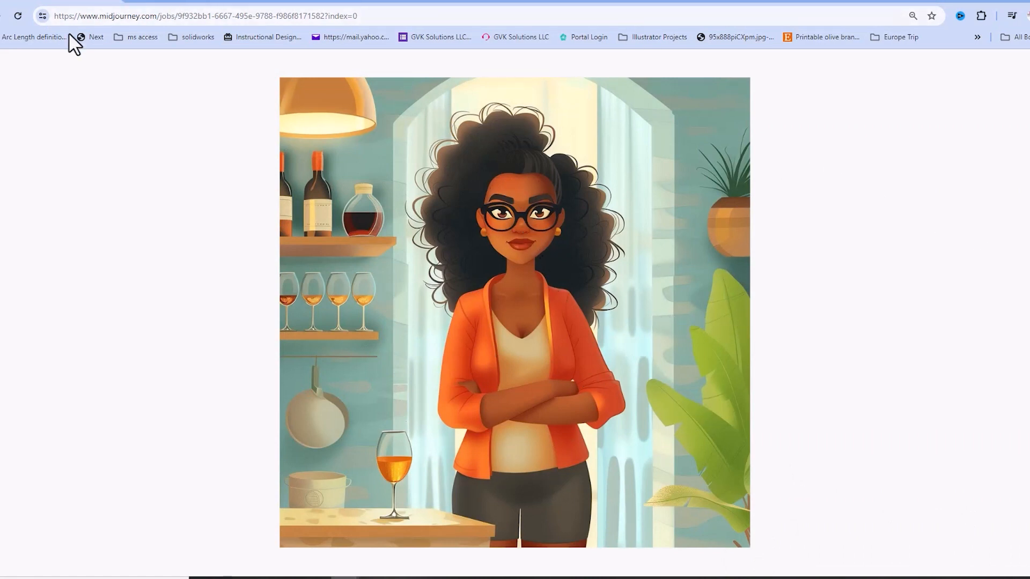
left_click(142, 170)
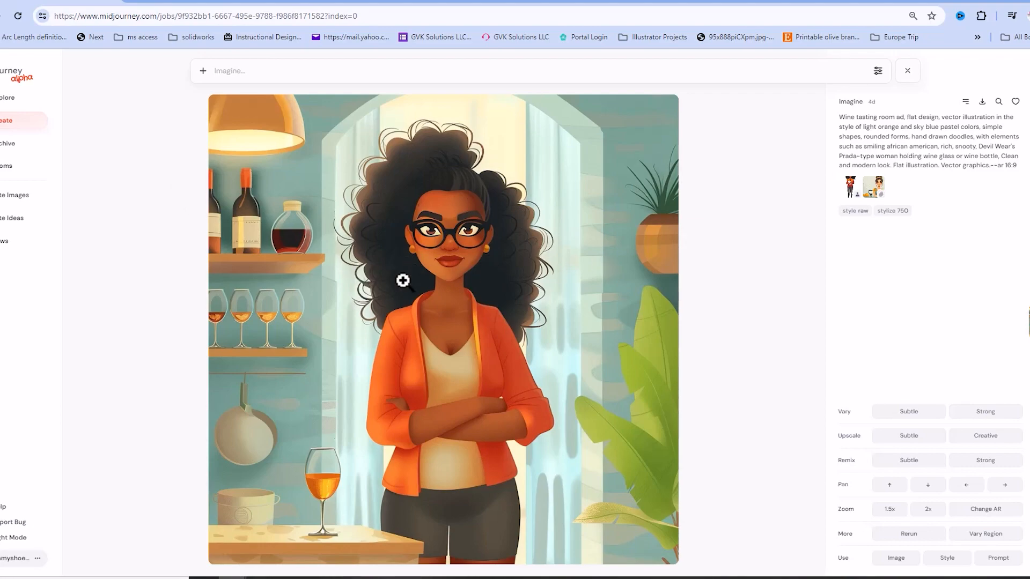
left_click(105, 298)
Hide the sw 100, cw 3 character set, the red wine close-up set and the orange-top woman's expression sets below the angry-expression edits.
scroll(308, 295, "up", 15)
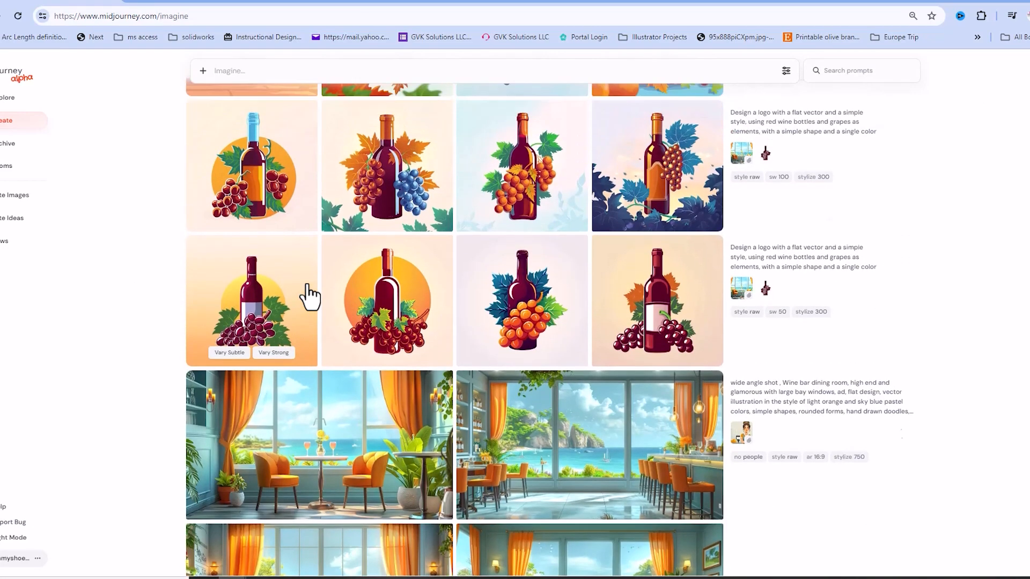
scroll(316, 260, "up", 15)
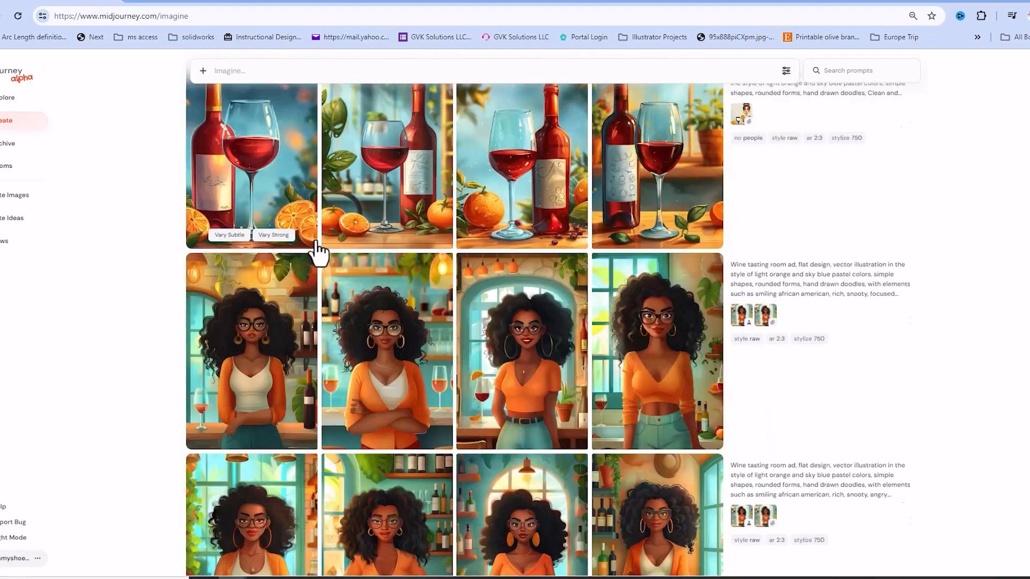
scroll(316, 253, "up", 15)
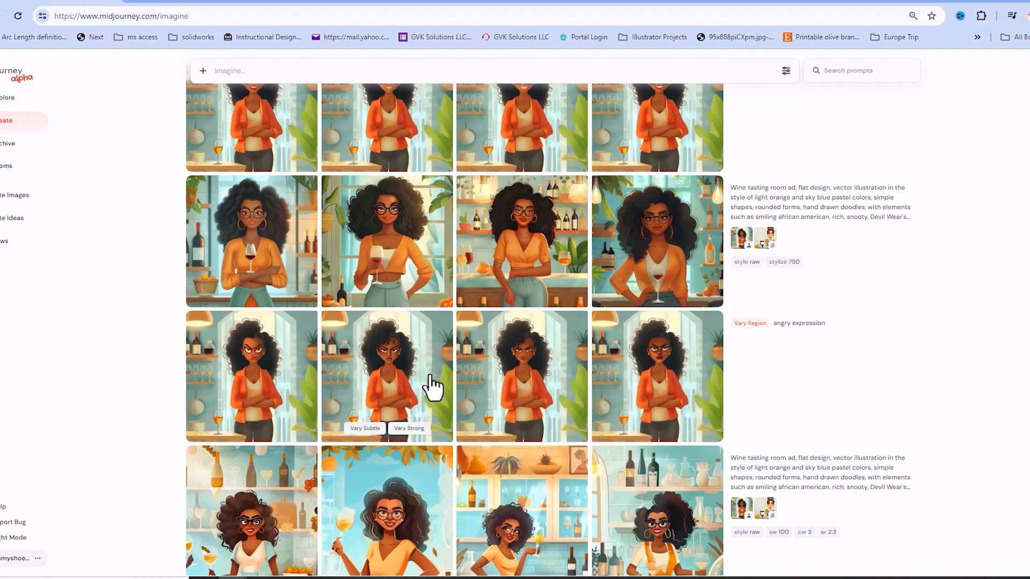
scroll(698, 405, "down", 3)
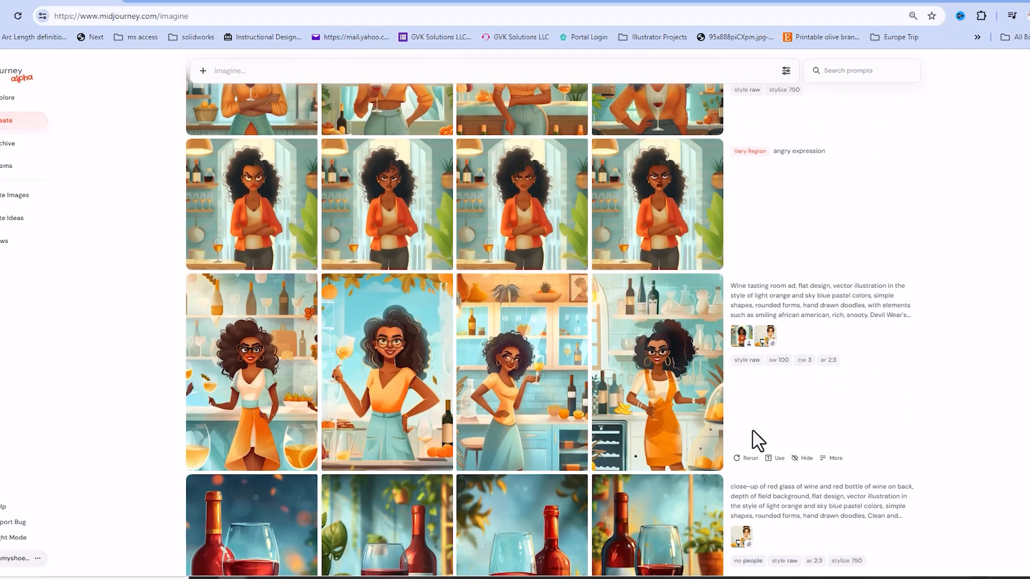
left_click(803, 459)
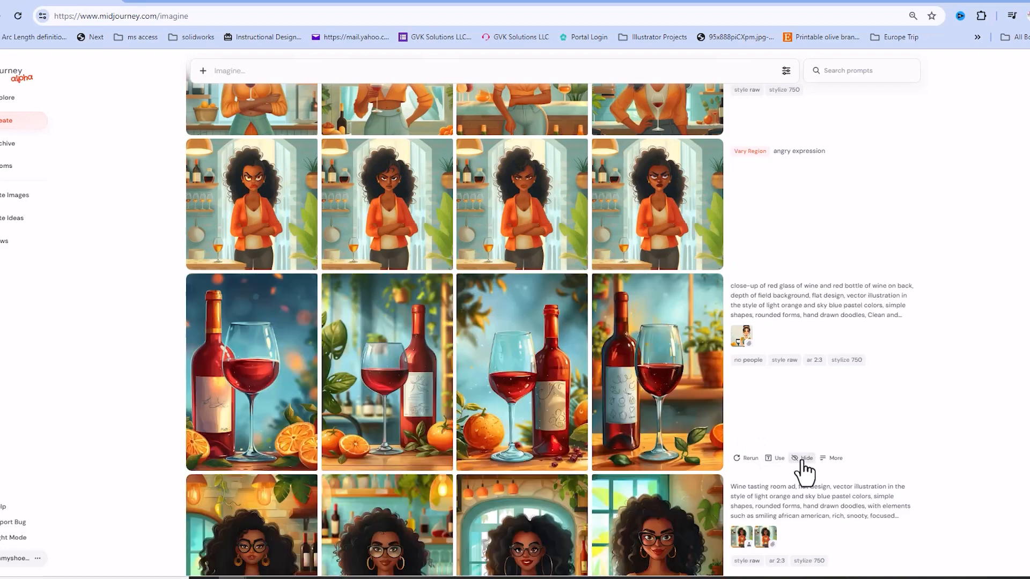
left_click(803, 459)
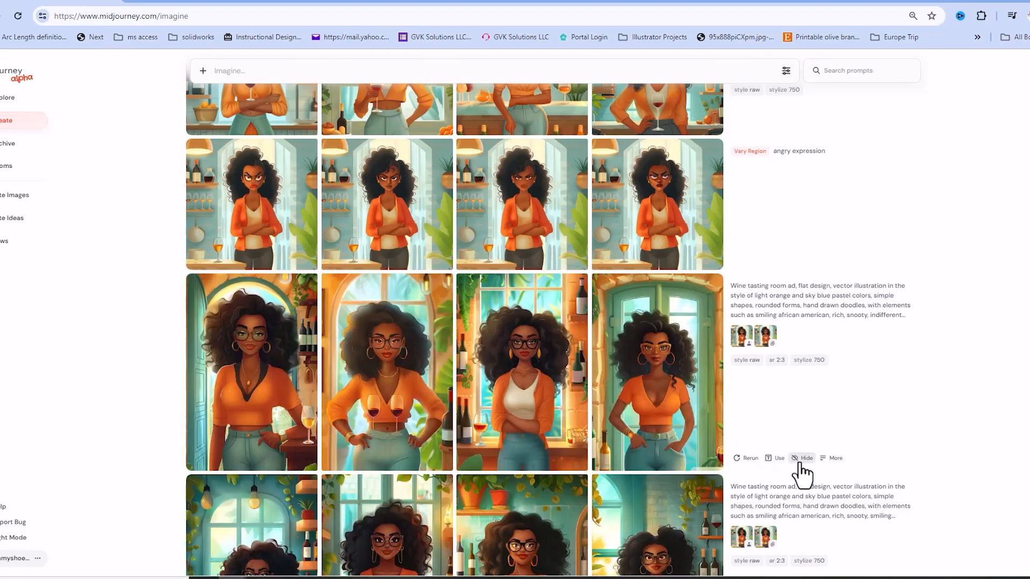
left_click(803, 459)
left_click(803, 459)
Hide the wine information card layouts and the wine bottle logo and eLearning icon sets.
left_click(804, 459)
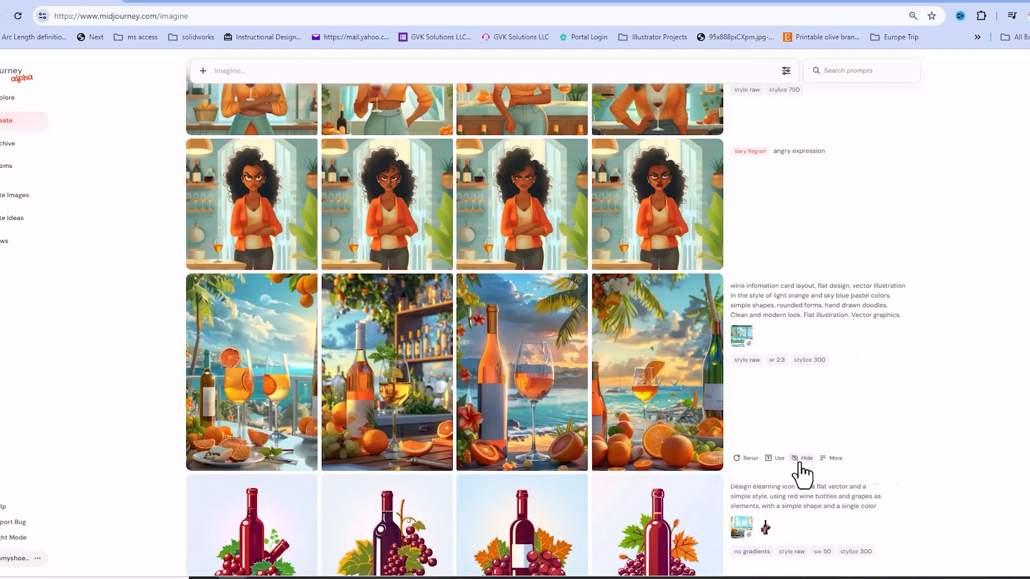
left_click(803, 459)
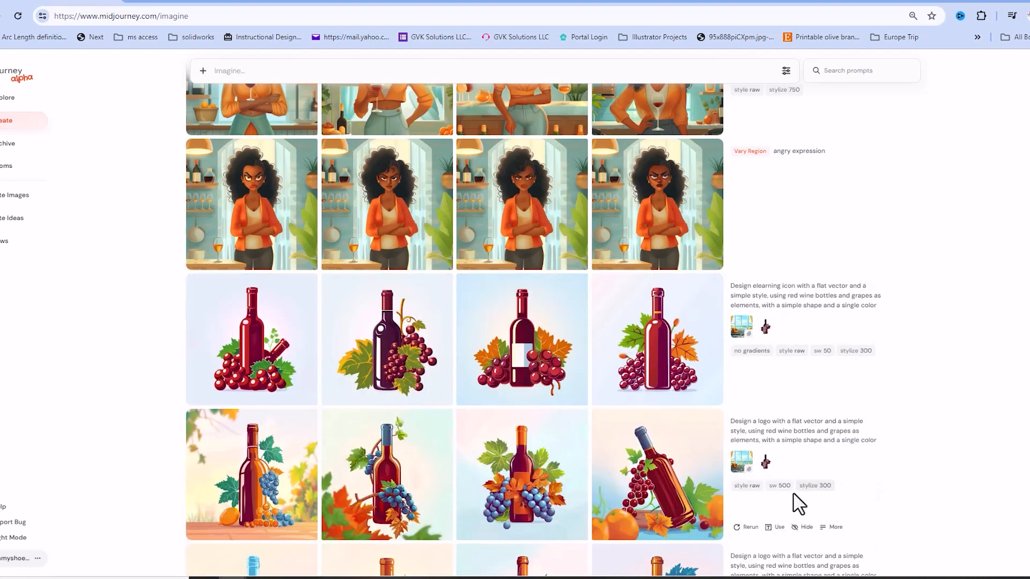
left_click(803, 527)
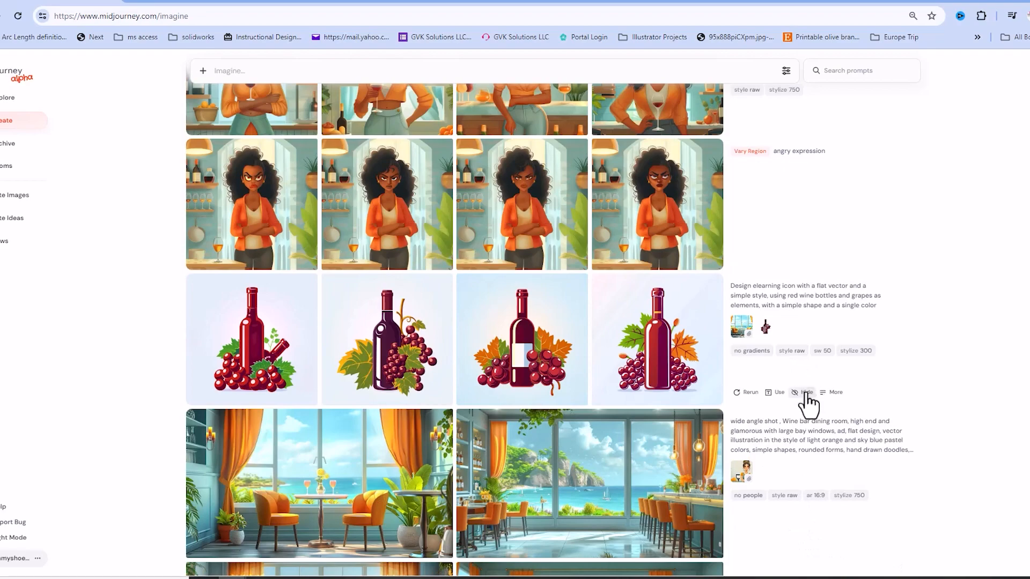
left_click(804, 394)
Hide the wide-angle wine tasting room set made without reference images.
scroll(800, 392, "down", 5)
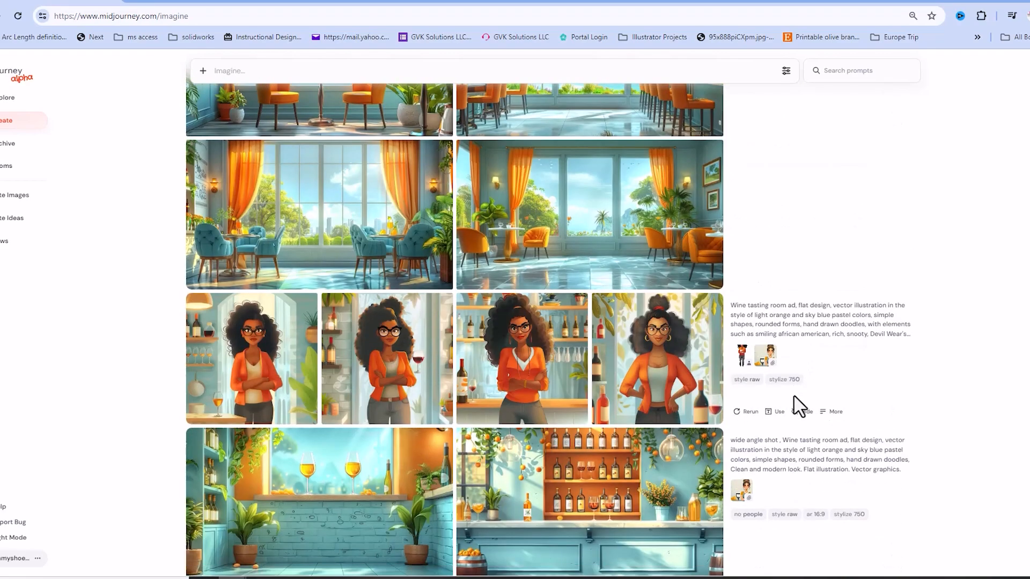
scroll(790, 398, "down", 4)
scroll(785, 385, "down", 1)
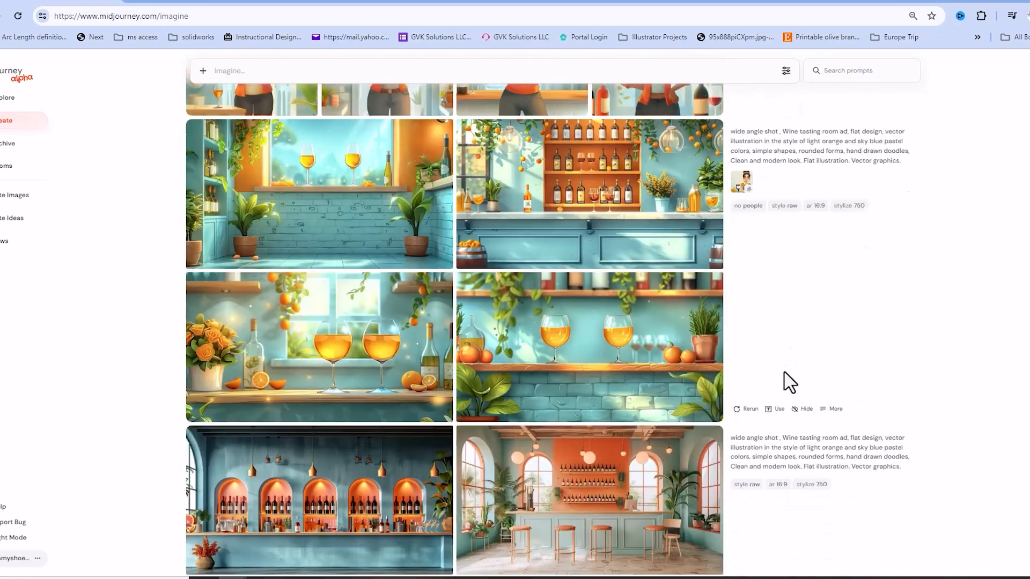
scroll(786, 383, "up", 2)
scroll(789, 381, "down", 8)
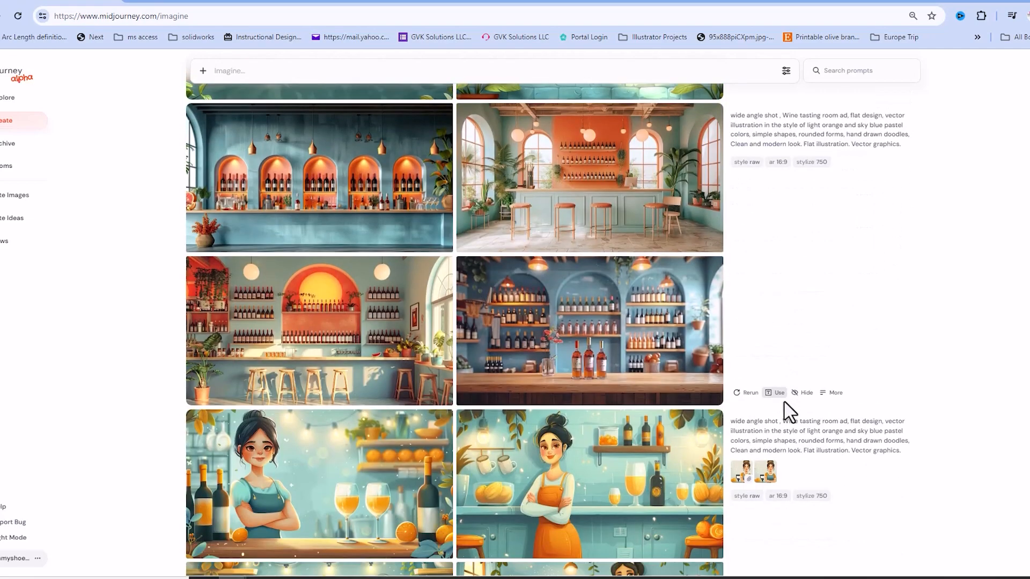
left_click(803, 396)
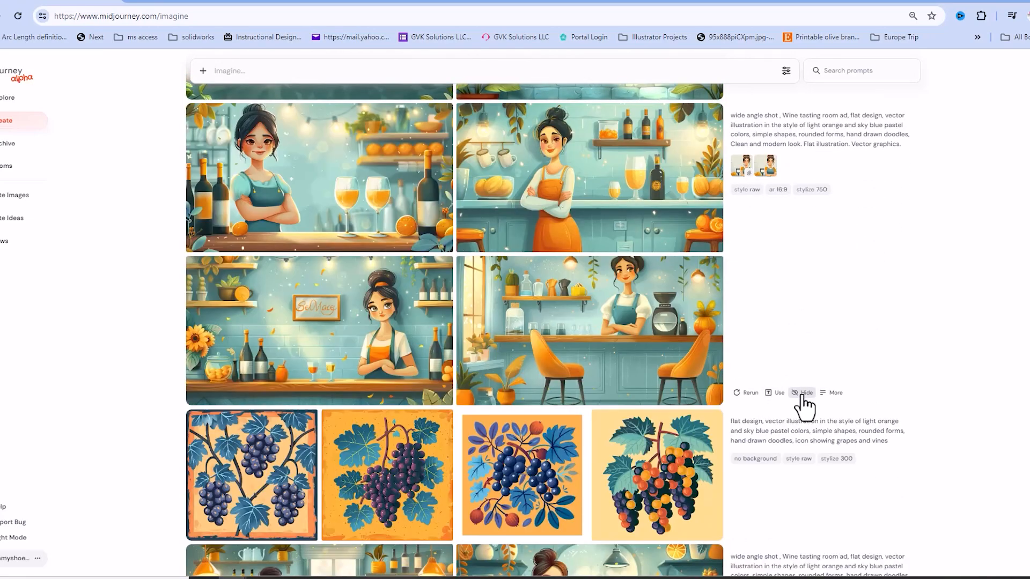
Hide the set of orange-top women with wine glasses between the happy and angry Vary Region edits.
scroll(793, 402, "down", 15)
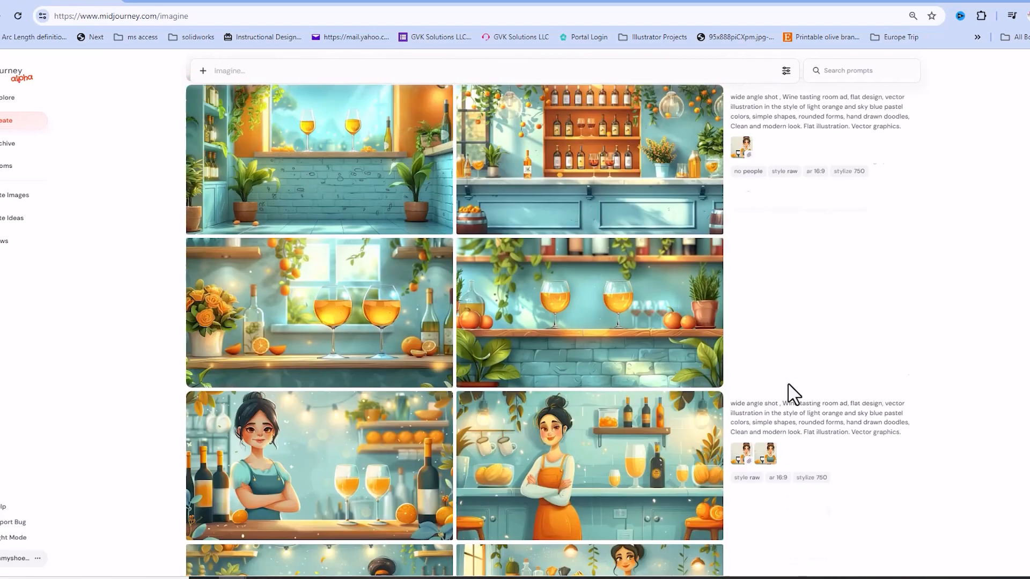
scroll(786, 374, "up", 2)
scroll(783, 379, "up", 10)
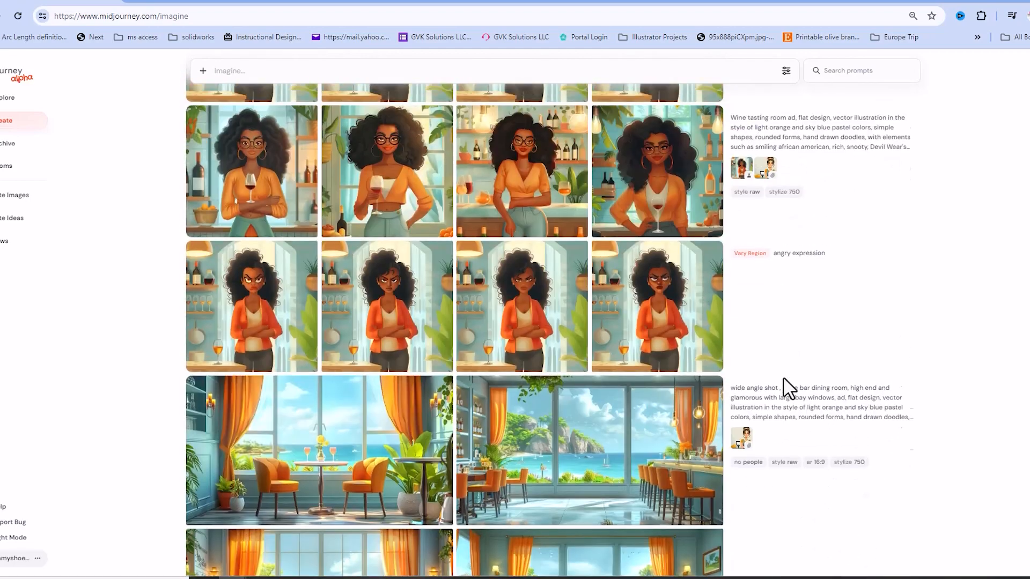
scroll(784, 374, "up", 5)
scroll(784, 379, "down", 4)
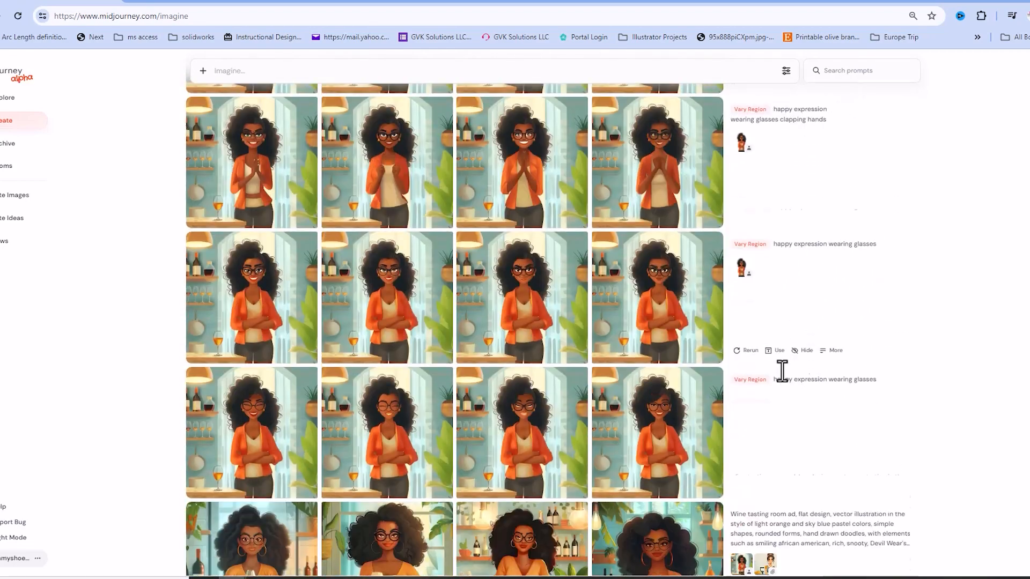
scroll(786, 382, "down", 4)
scroll(782, 385, "down", 2)
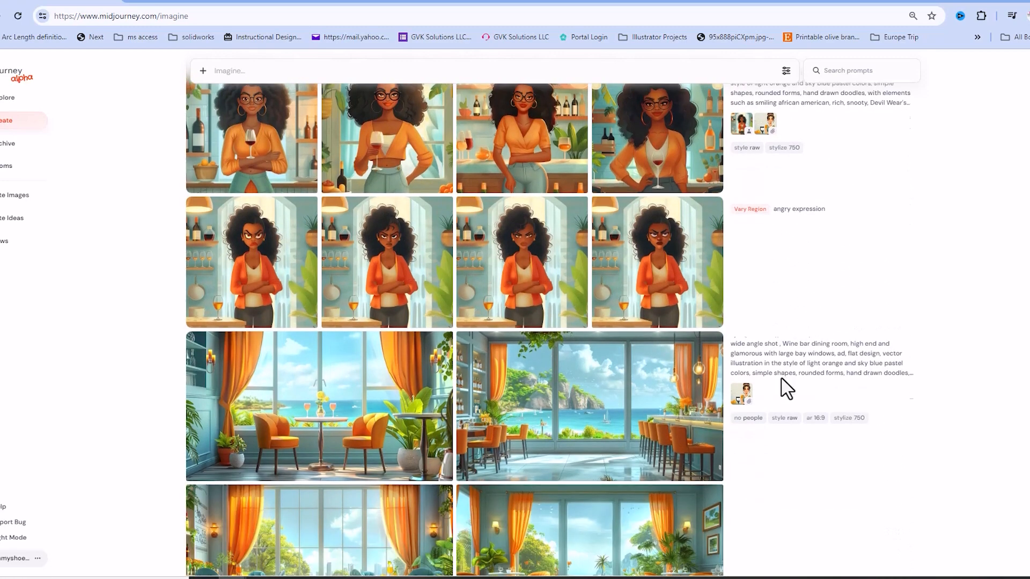
scroll(771, 356, "up", 4)
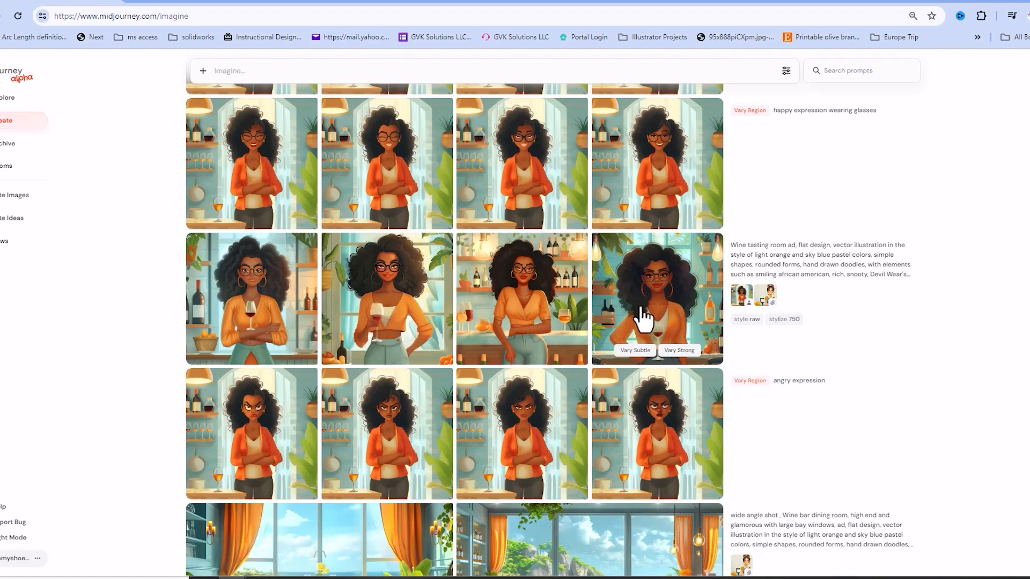
left_click(796, 353)
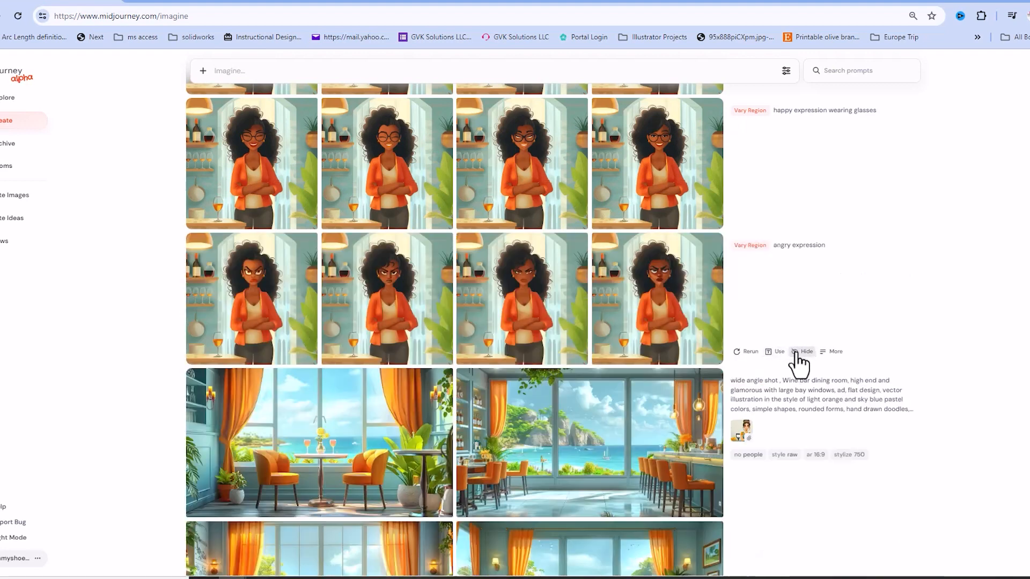
Inspect the first image of the "happy expression wearing glasses" Vary Region set made without a character reference.
scroll(732, 370, "down", 2)
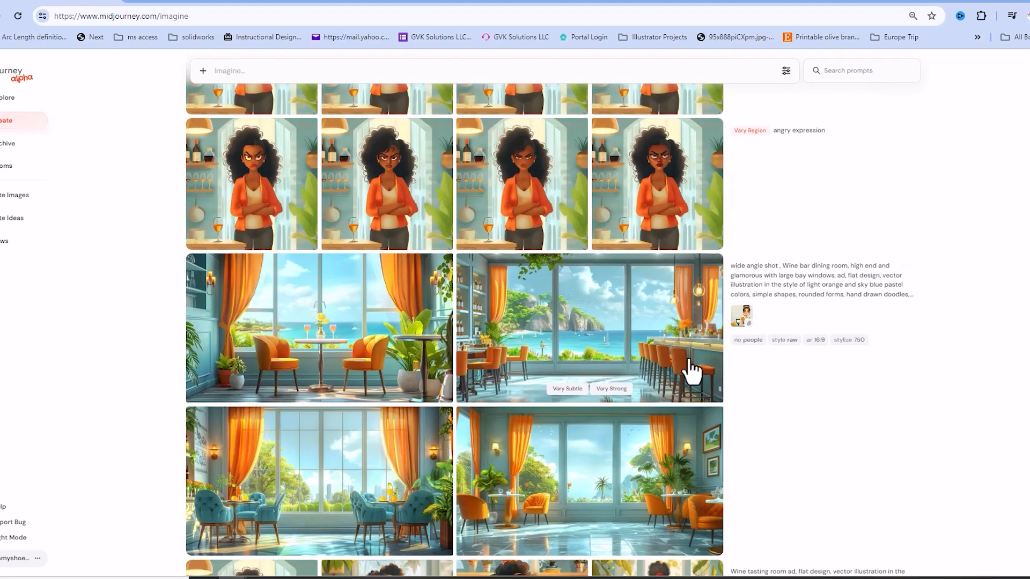
scroll(689, 362, "up", 3)
scroll(553, 344, "up", 3)
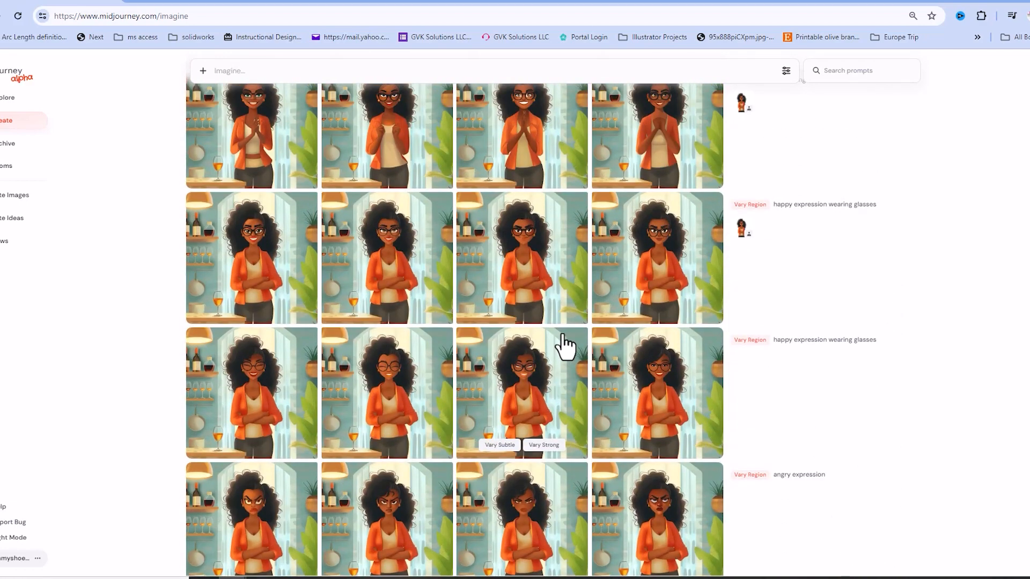
scroll(566, 347, "down", 2)
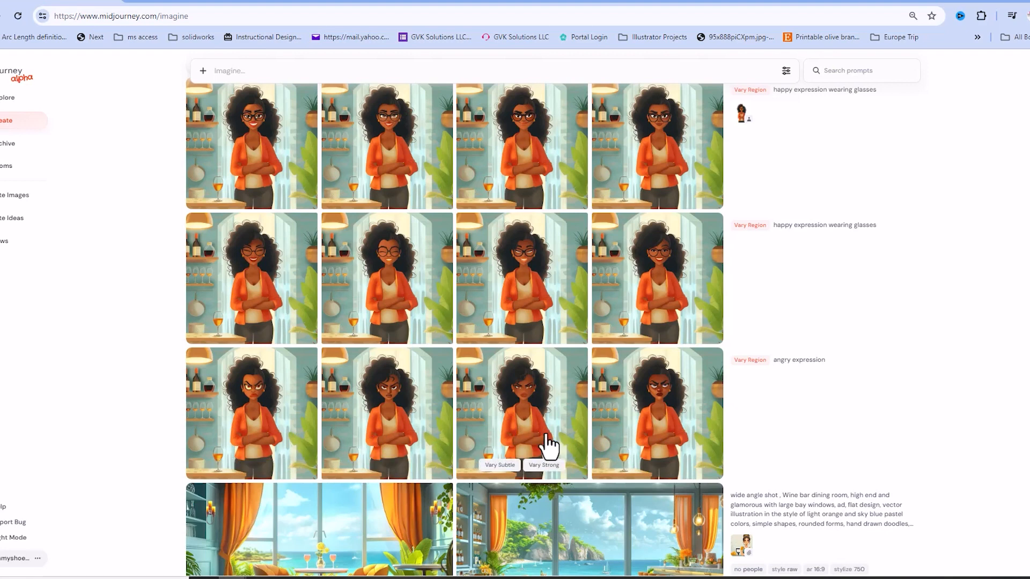
scroll(542, 442, "up", 2)
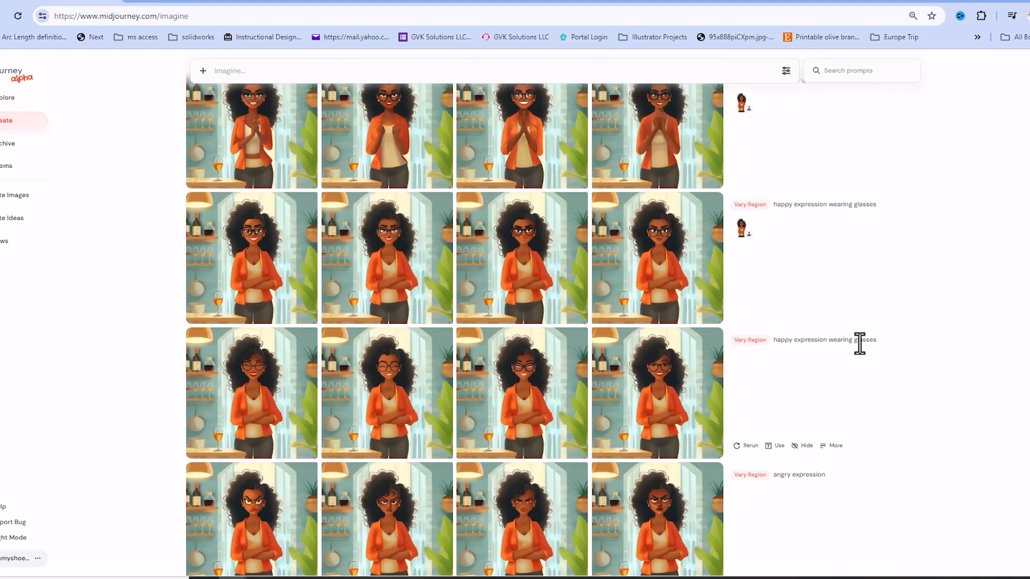
left_click(253, 391)
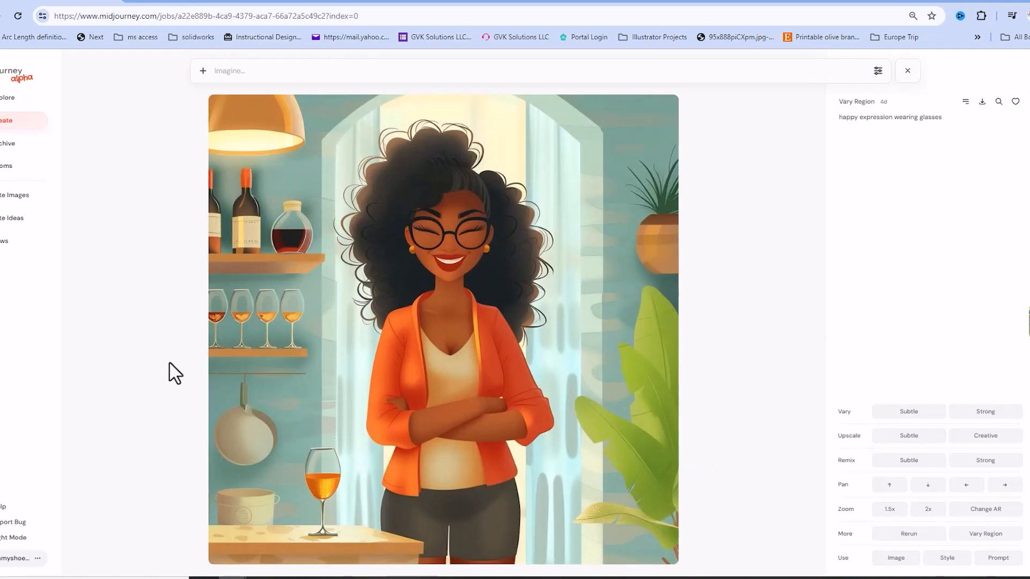
left_click(175, 374)
Inspect the first image of the "happy expression wearing glasses" set made with a character reference, for comparison.
scroll(299, 359, "down", 1)
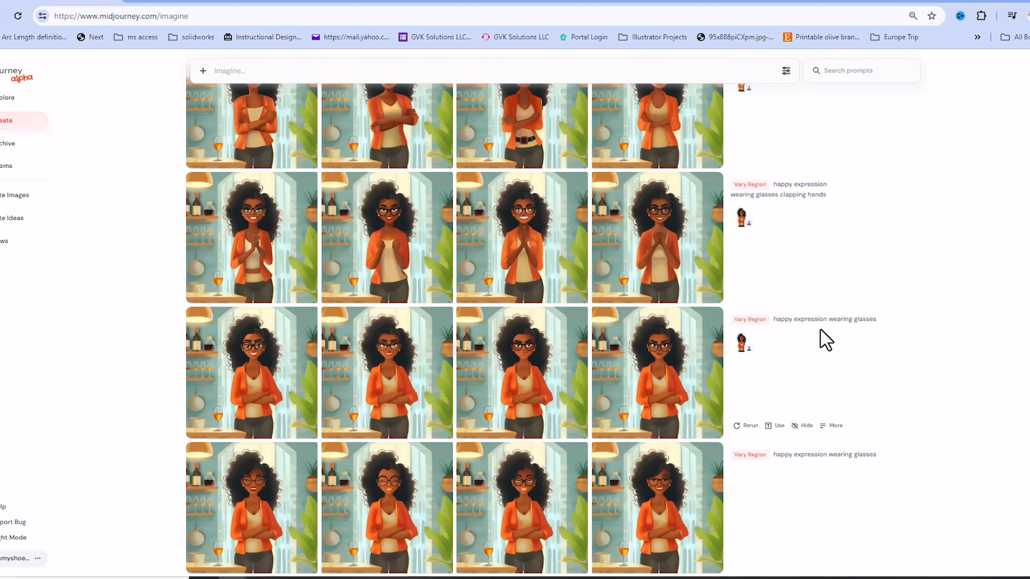
scroll(850, 341, "down", 1)
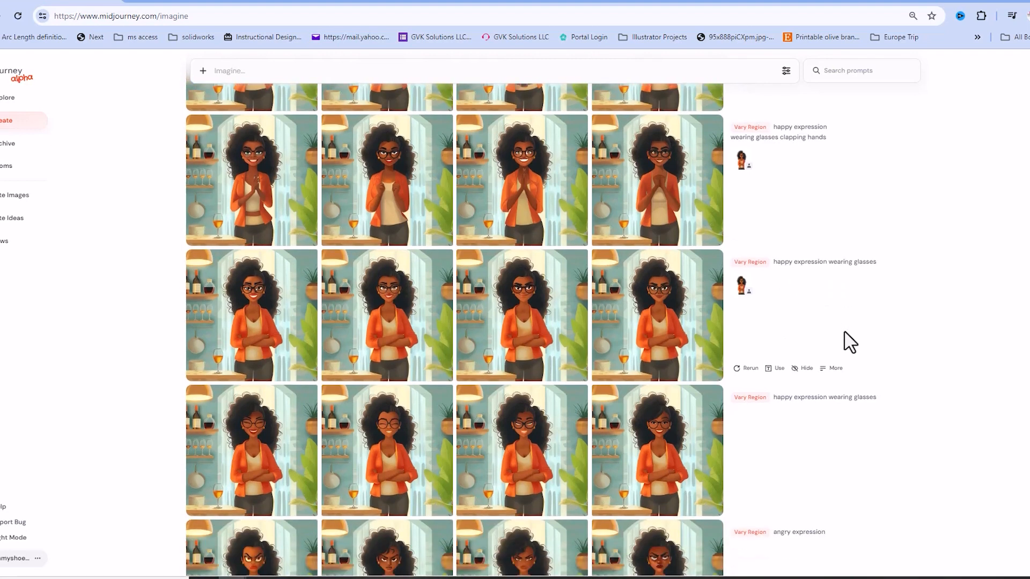
scroll(837, 338, "up", 2)
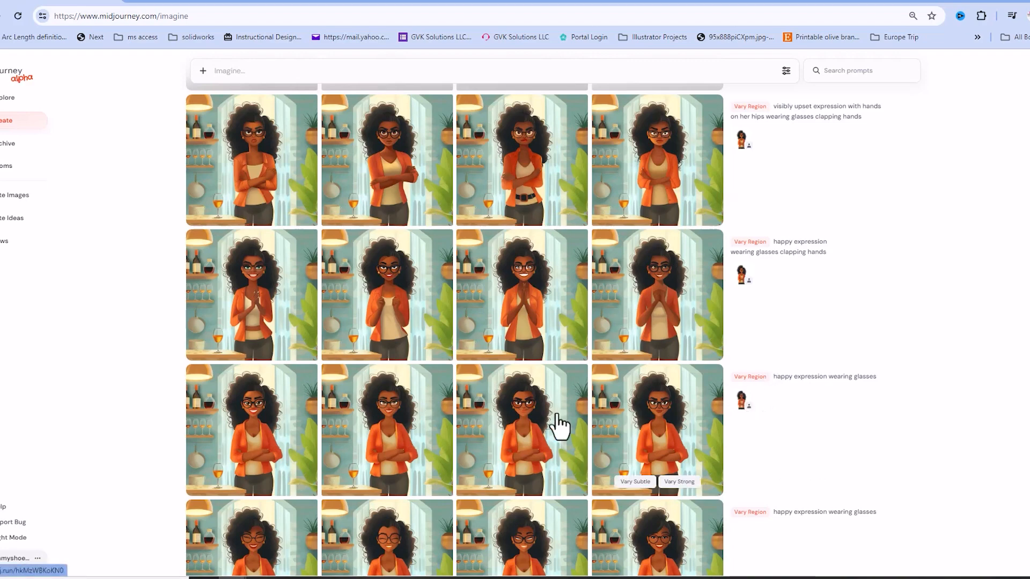
left_click(262, 426)
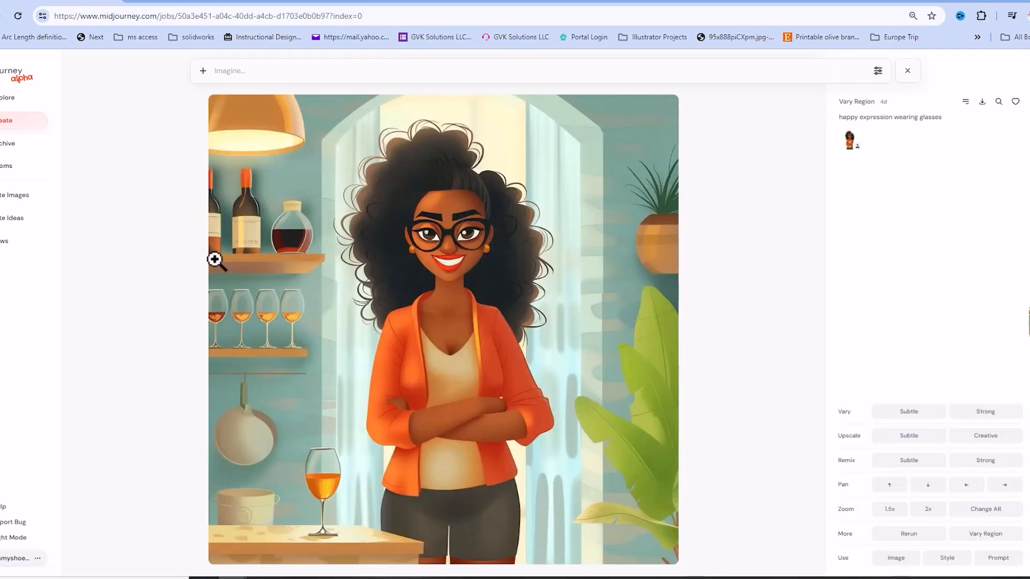
key("Escape")
Examine the masked area and --cref prompt of the original crossed-arms woman in the Vary Region editor, leaving without submitting.
scroll(231, 325, "down", 10)
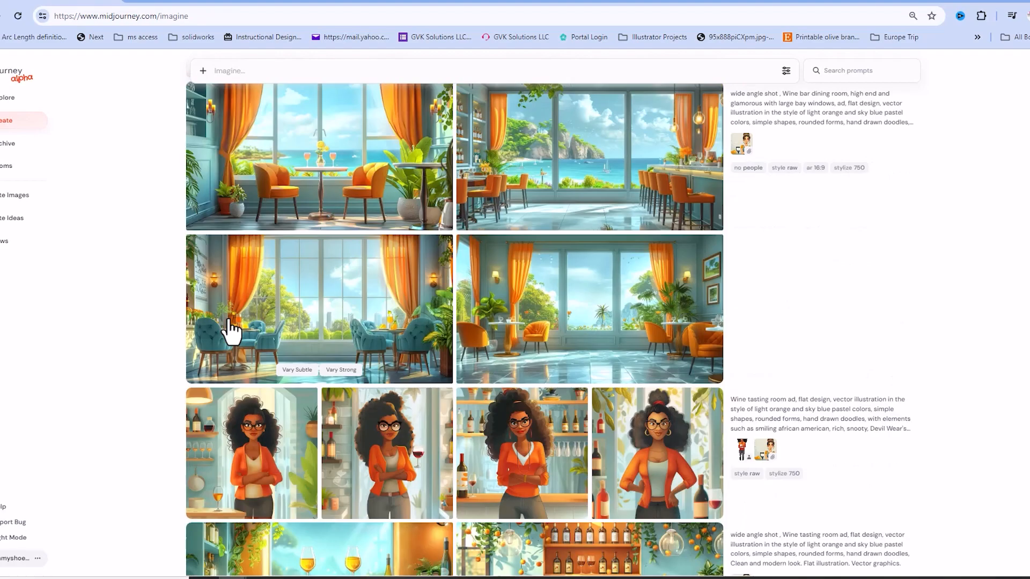
scroll(241, 302, "up", 2)
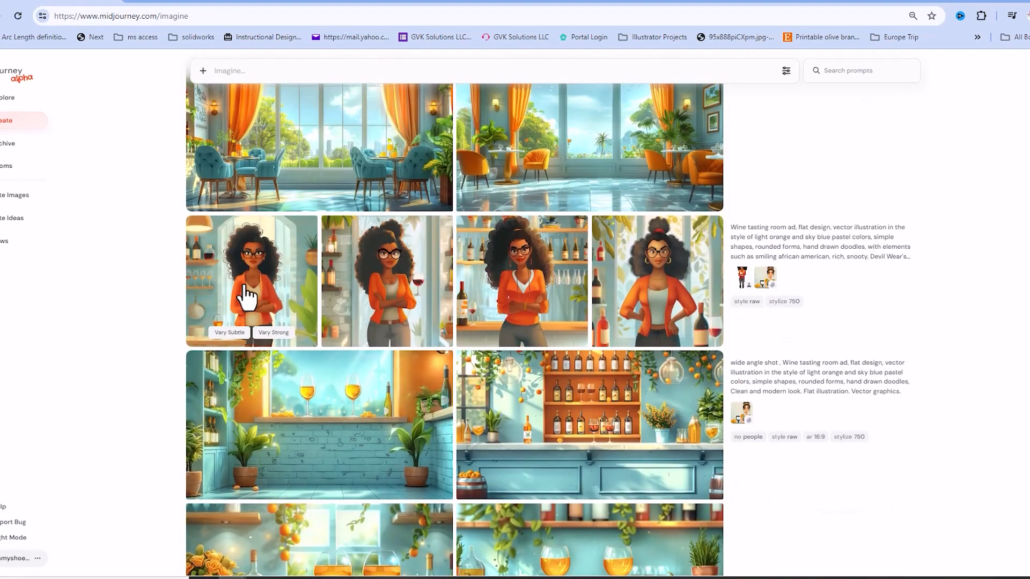
left_click(248, 282)
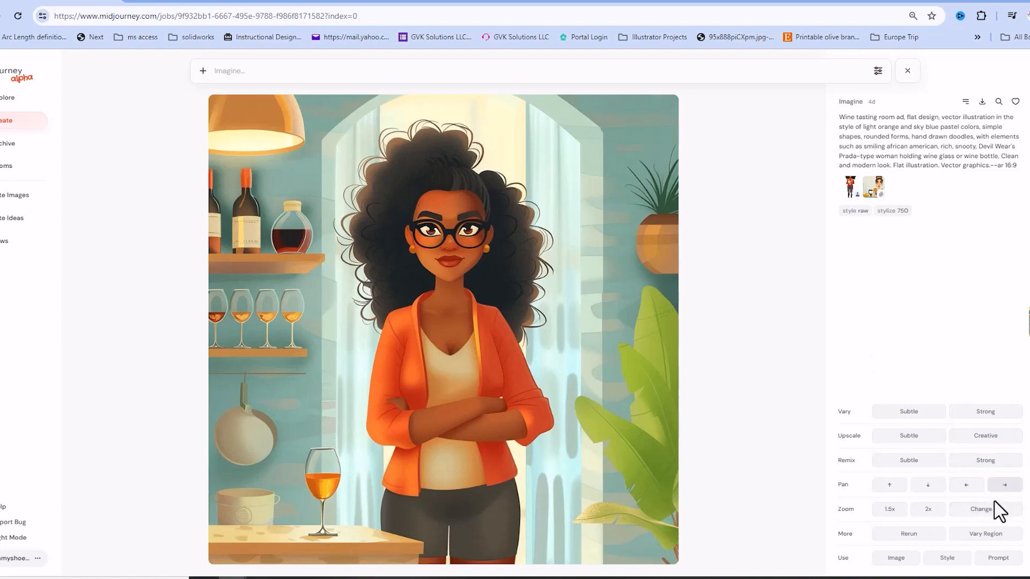
left_click(987, 534)
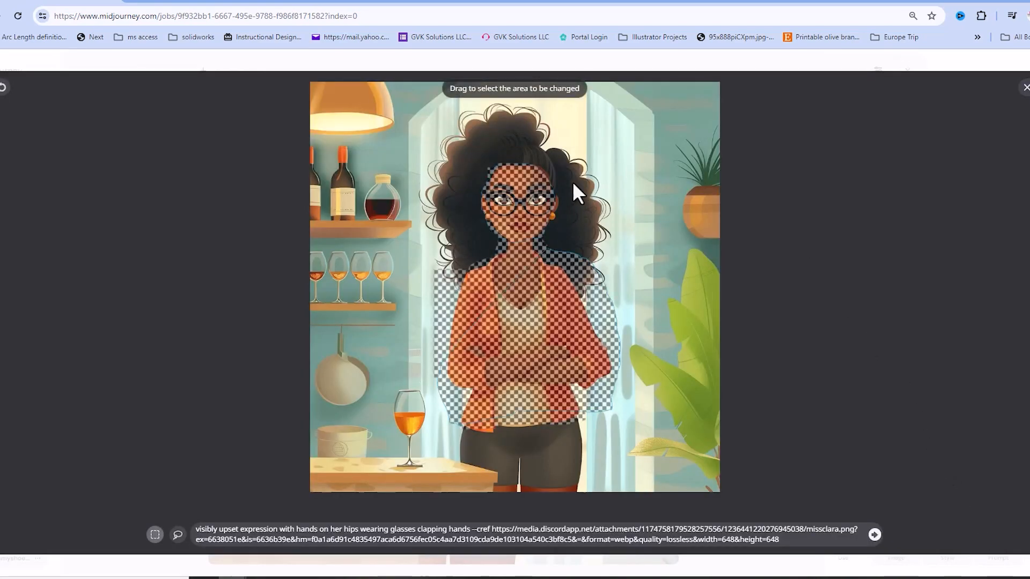
left_click(4, 89)
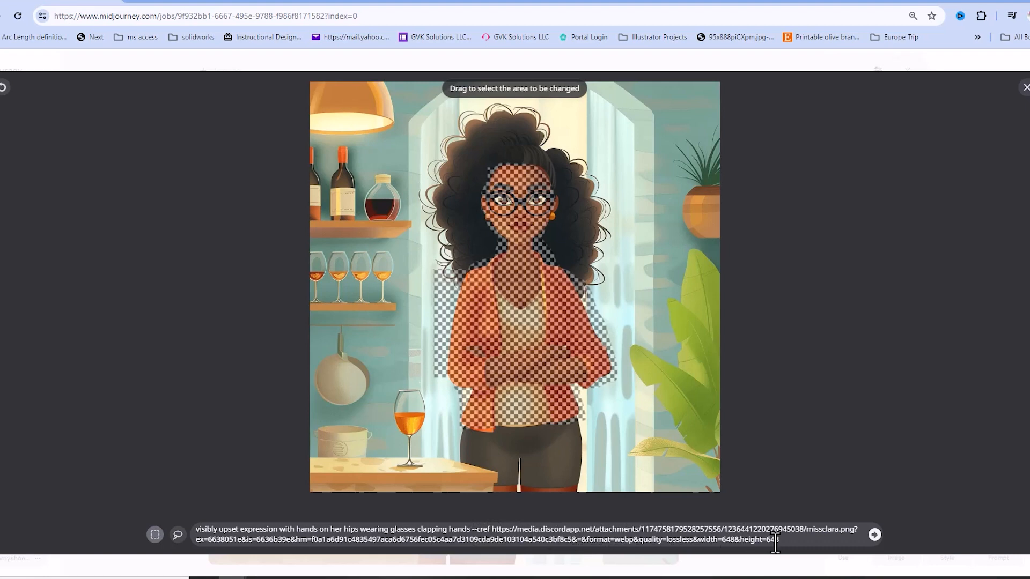
left_click(1026, 88)
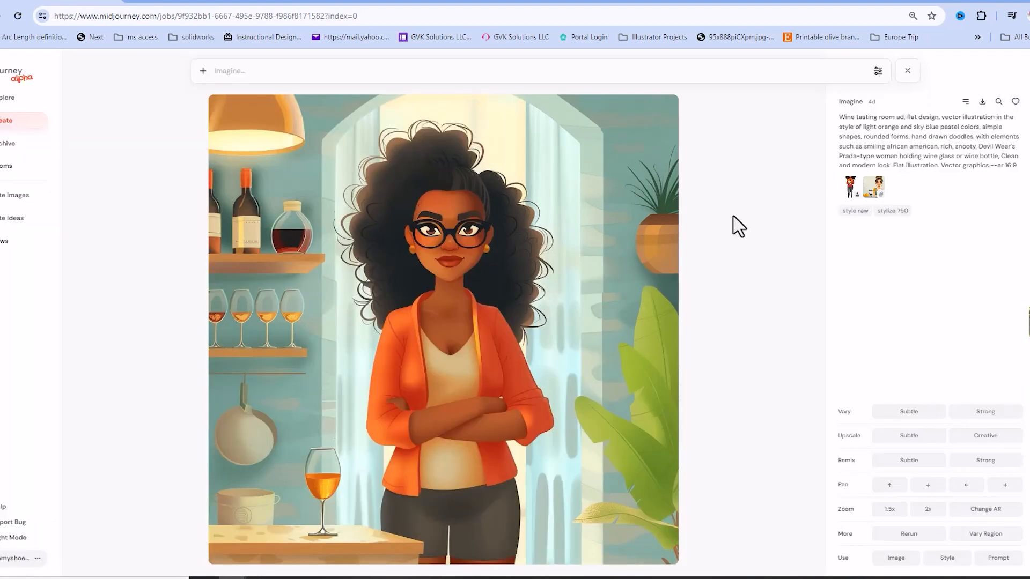
left_click(162, 278)
Review the prompt and character reference of the first happy, glasses-wearing image again at full size.
scroll(292, 271, "up", 5)
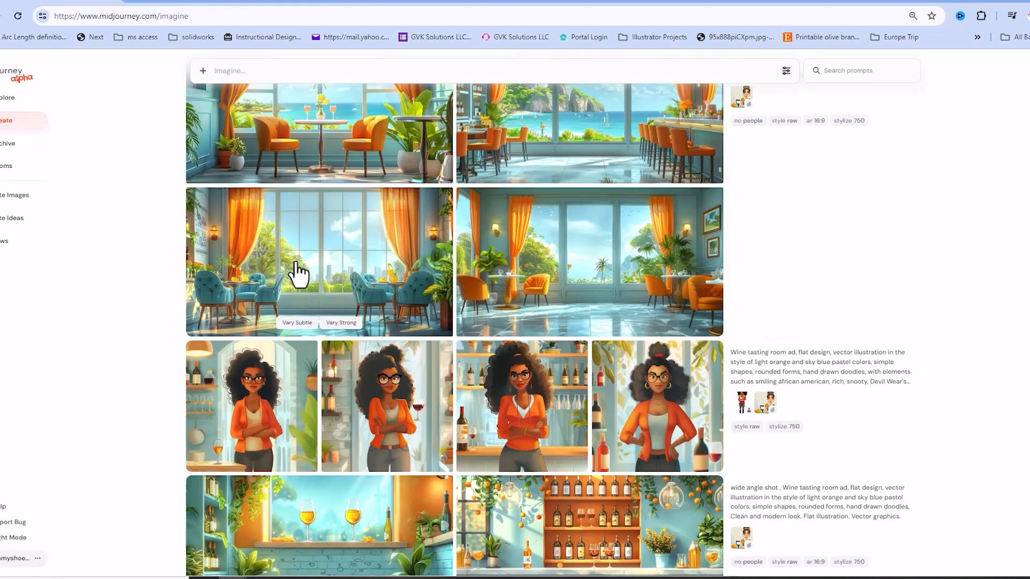
scroll(298, 274, "up", 3)
scroll(271, 290, "up", 5)
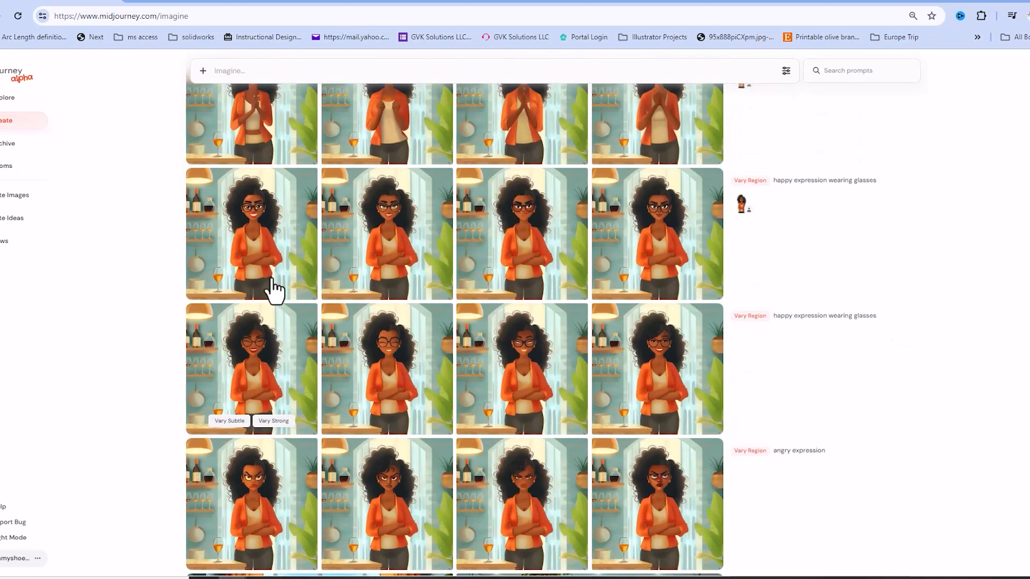
scroll(257, 376, "up", 2)
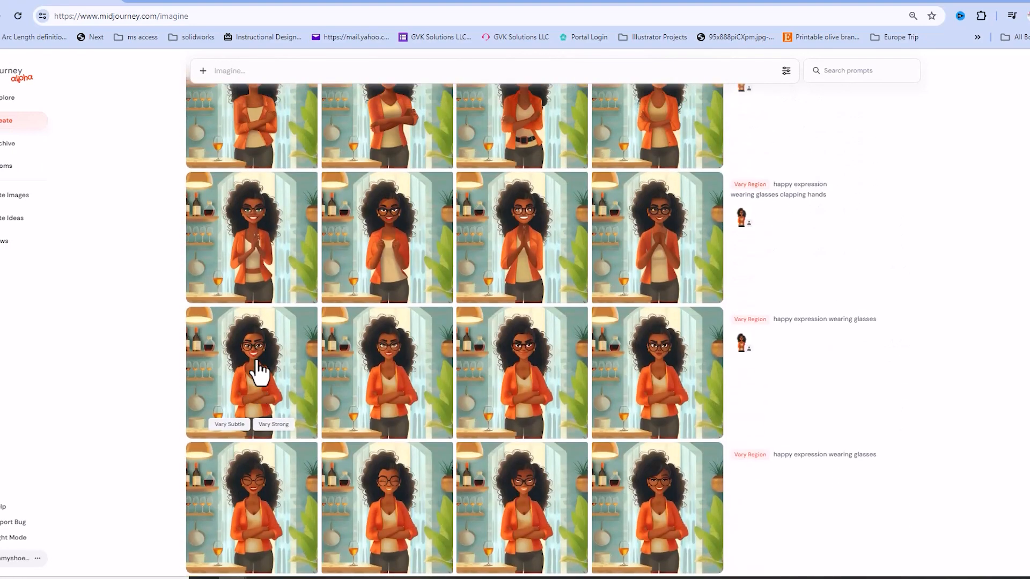
left_click(261, 363)
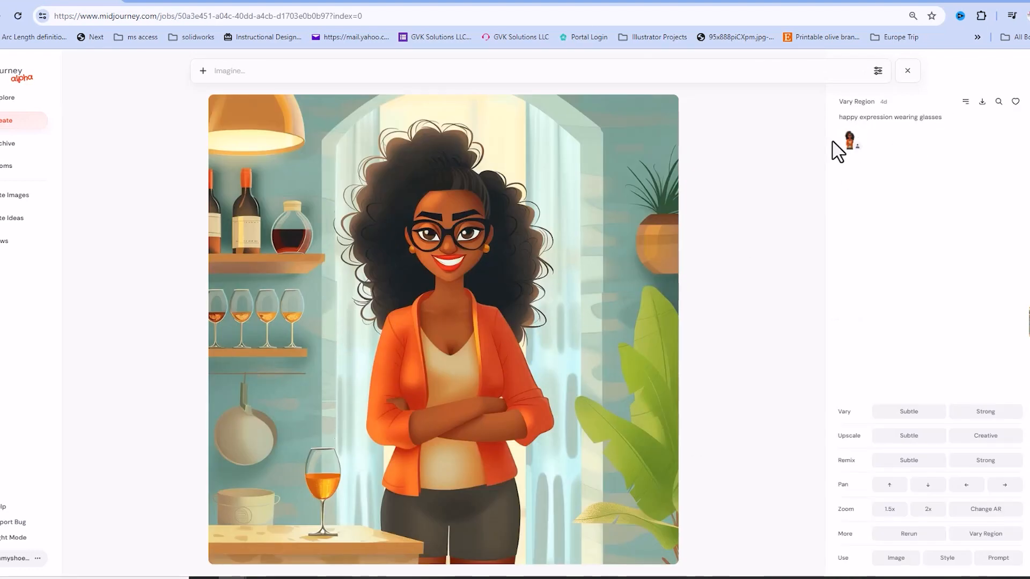
left_click(139, 226)
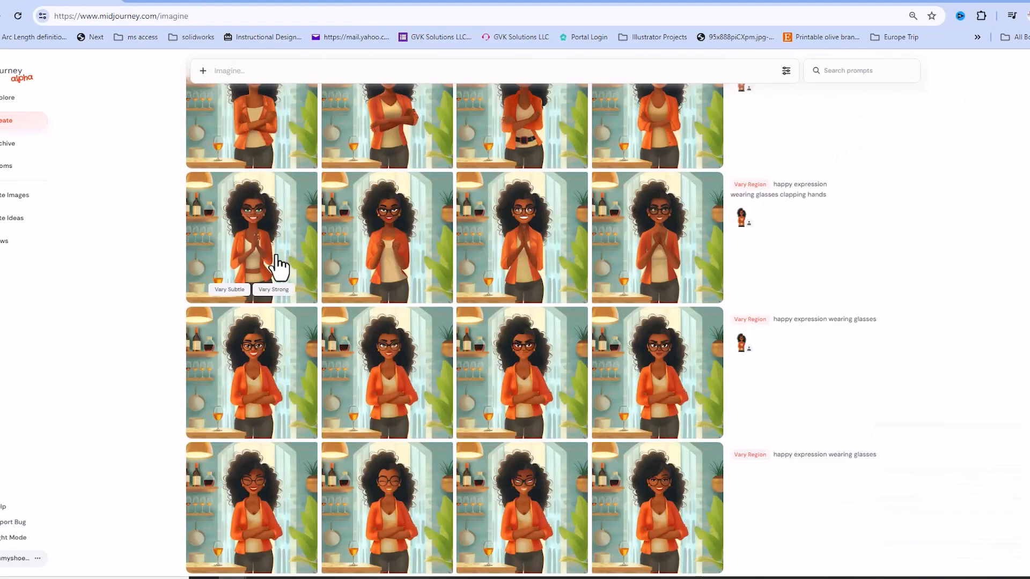
View the four images of the "happy expression wearing glasses clapping hands" set at full size.
scroll(265, 259, "up", 3)
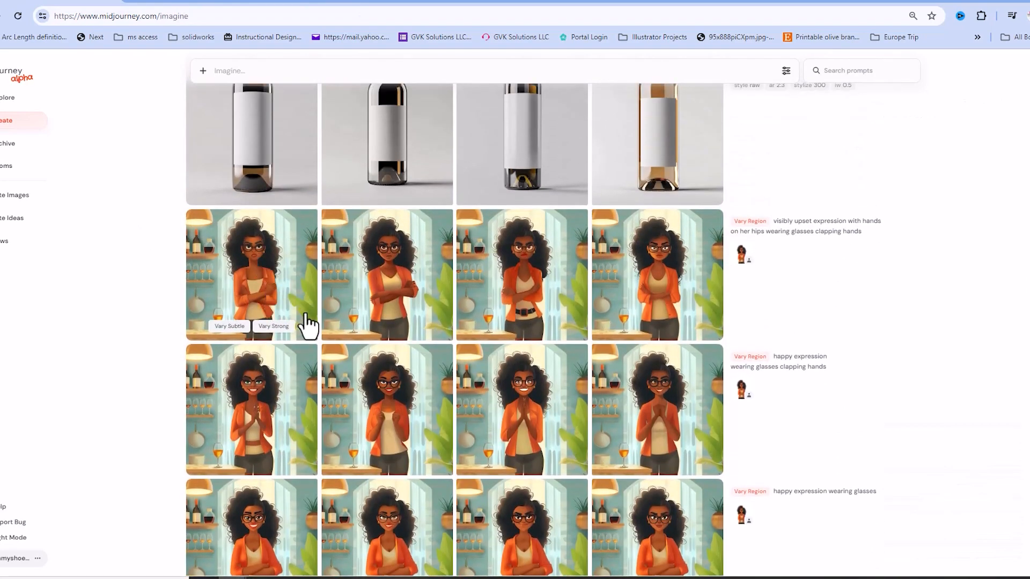
scroll(306, 340, "down", 1)
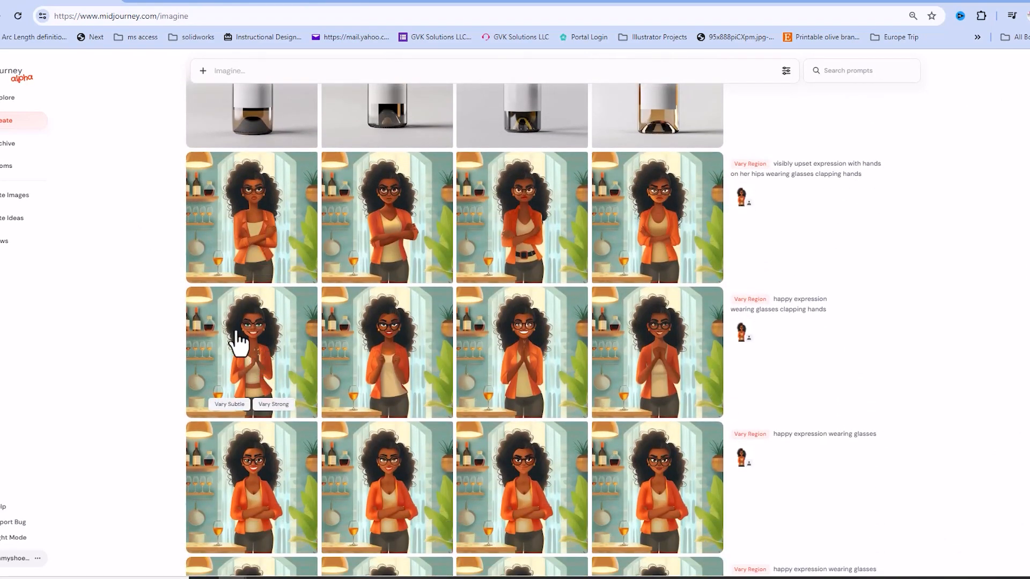
left_click(246, 346)
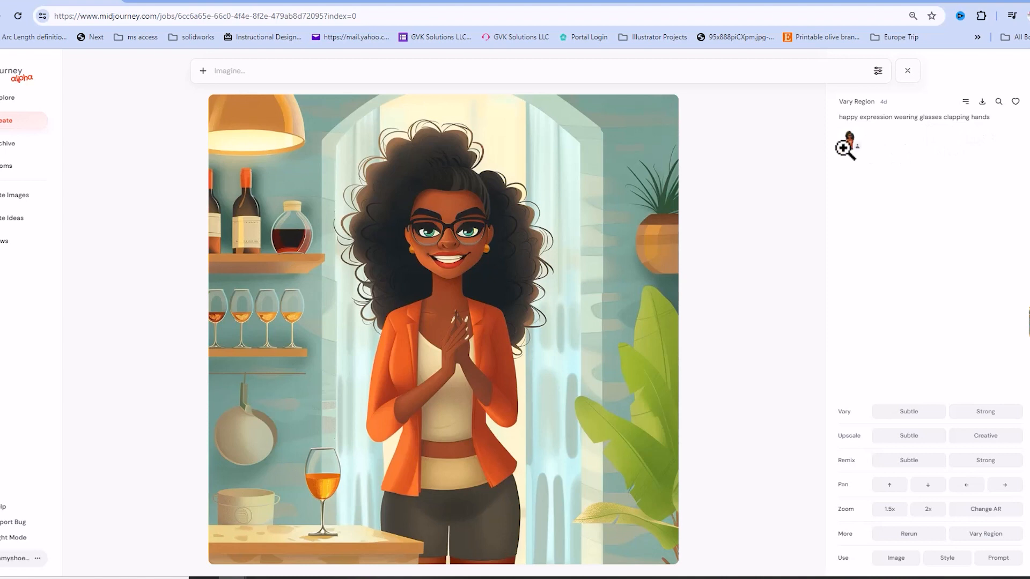
scroll(465, 251, "down", 1)
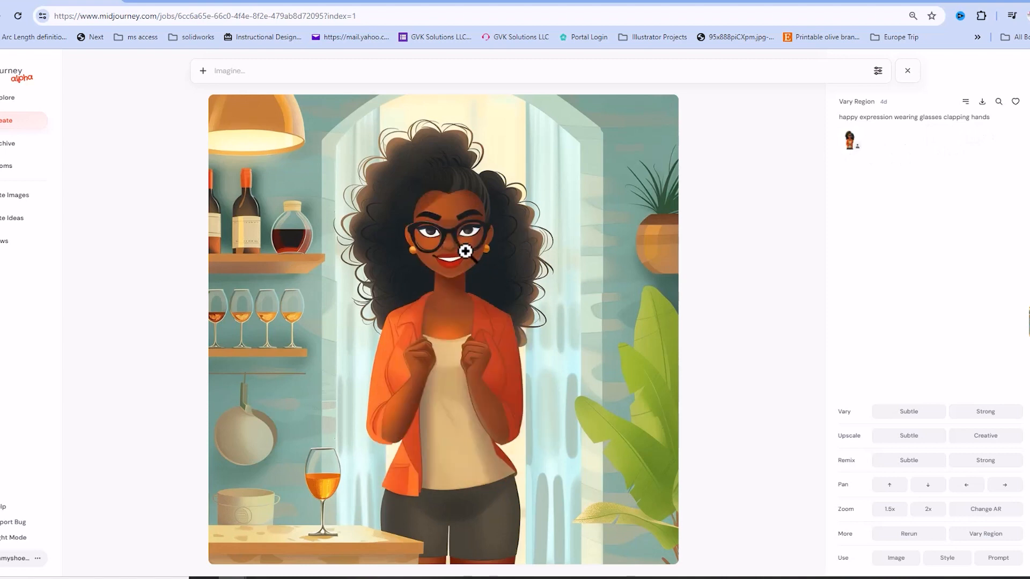
scroll(465, 251, "down", 1)
scroll(482, 252, "down", 1)
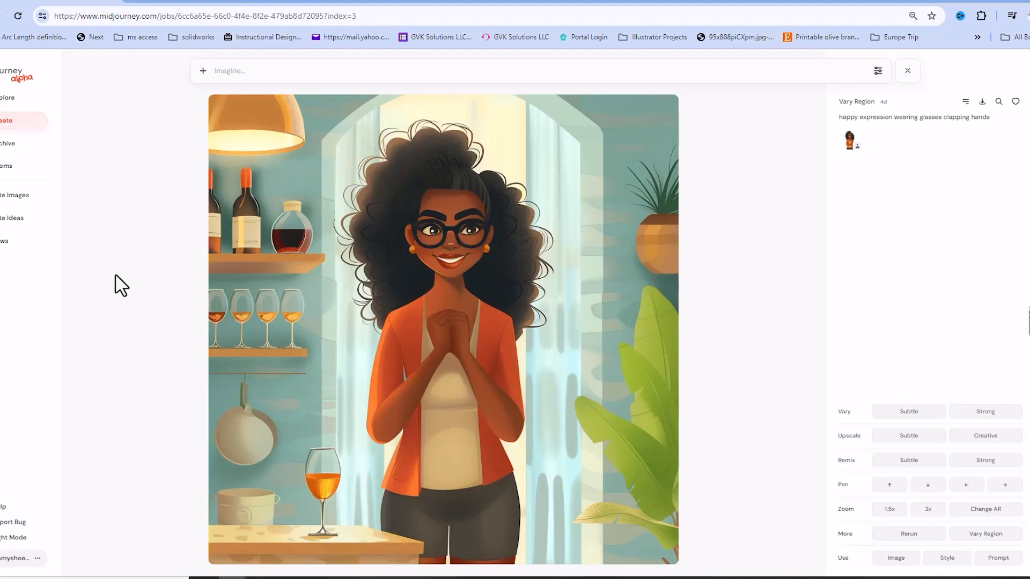
key("Escape")
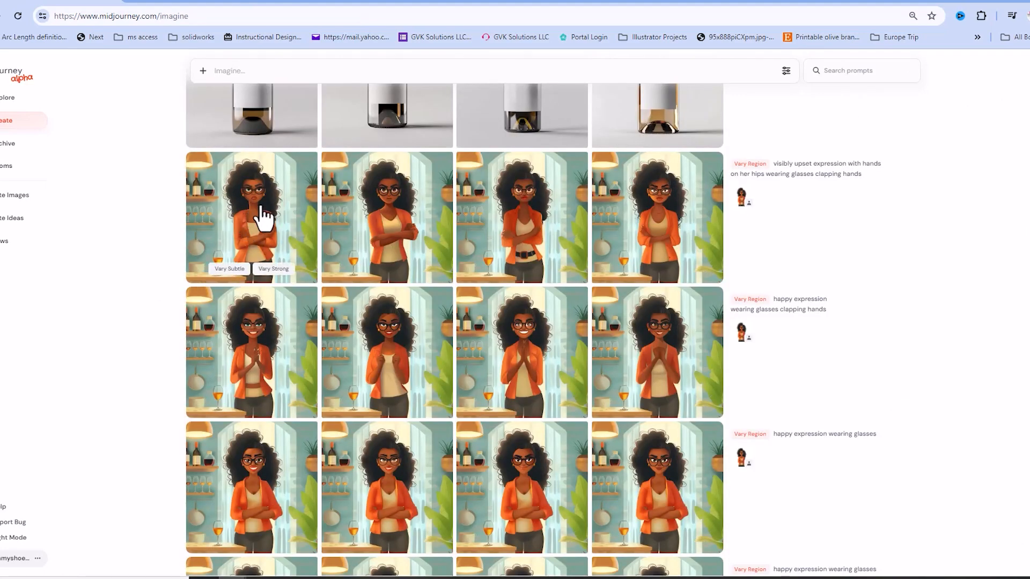
Compare the upset, clapping, happy and angry expression sets with the original wine tasting room character, up to the wine bottle mockups.
scroll(258, 274, "down", 1)
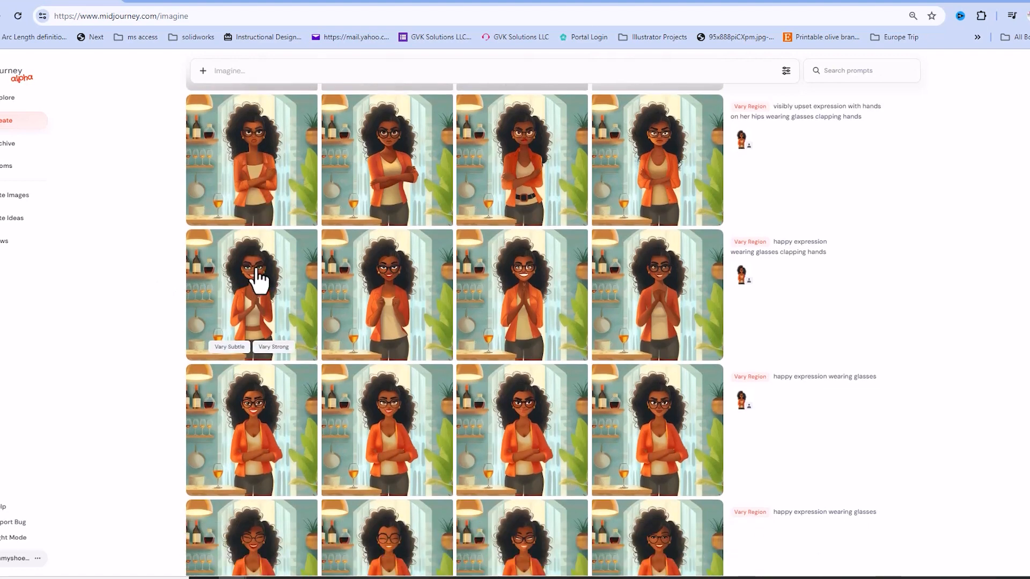
scroll(232, 305, "down", 3)
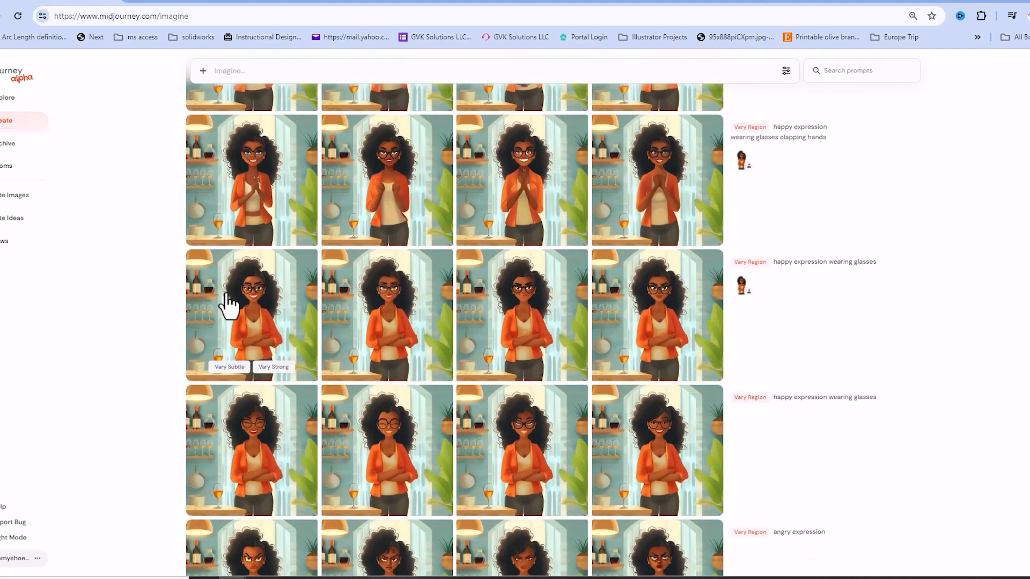
scroll(259, 338, "down", 1)
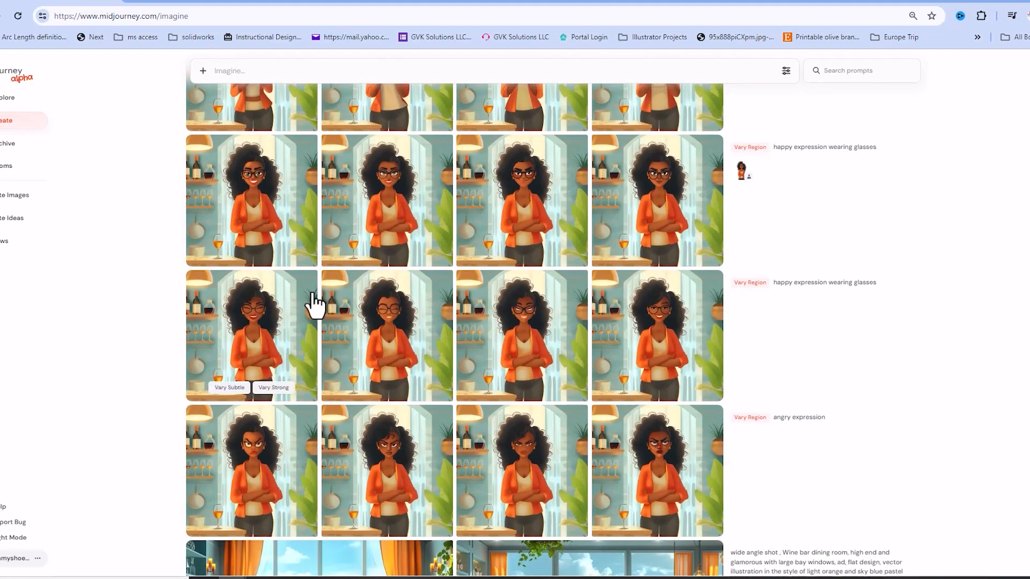
scroll(504, 338, "up", 5)
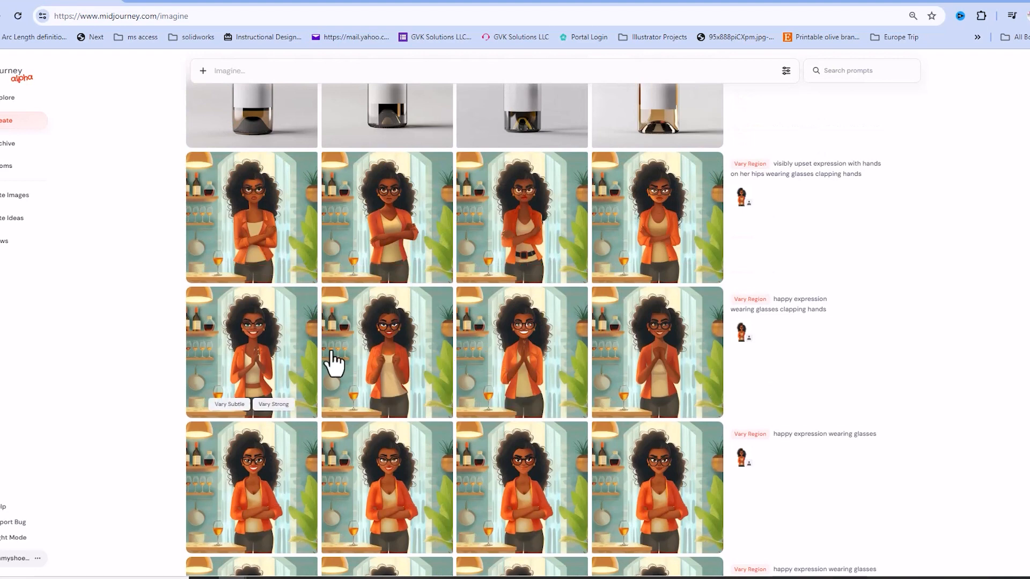
scroll(354, 343, "down", 2)
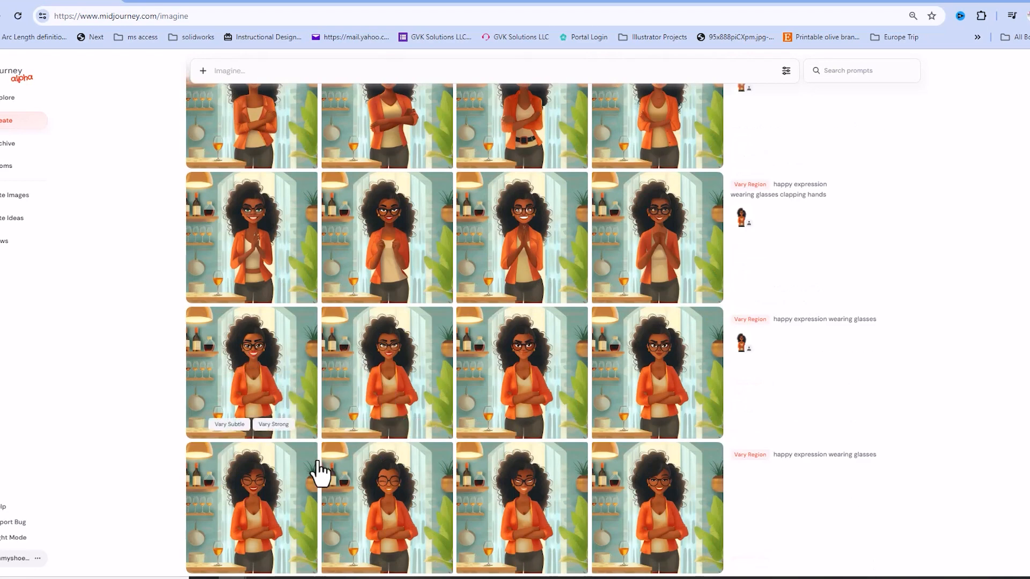
scroll(322, 469, "down", 2)
scroll(330, 461, "down", 3)
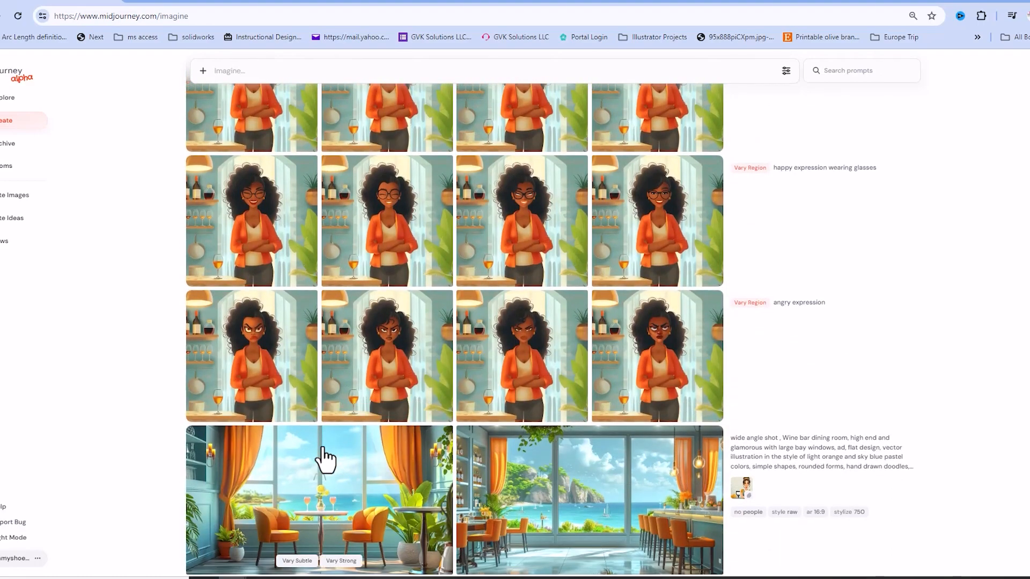
scroll(327, 460, "down", 6)
scroll(325, 459, "down", 1)
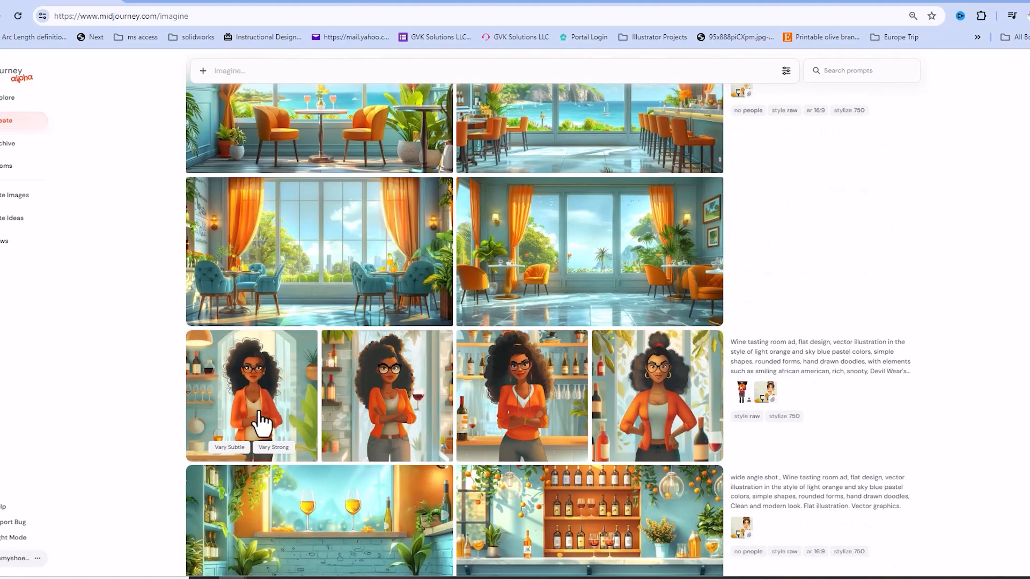
scroll(246, 397, "up", 12)
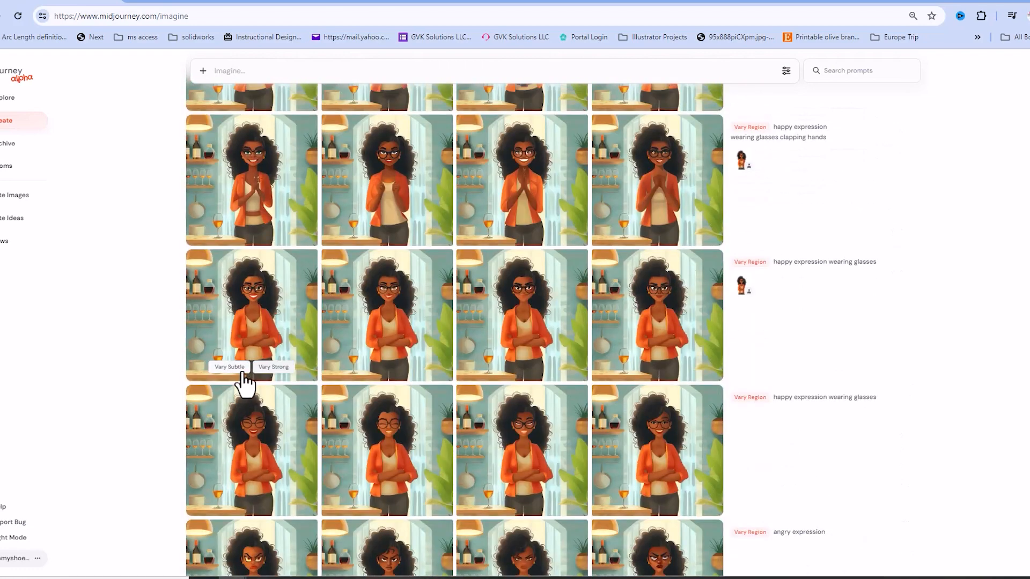
scroll(394, 252, "up", 4)
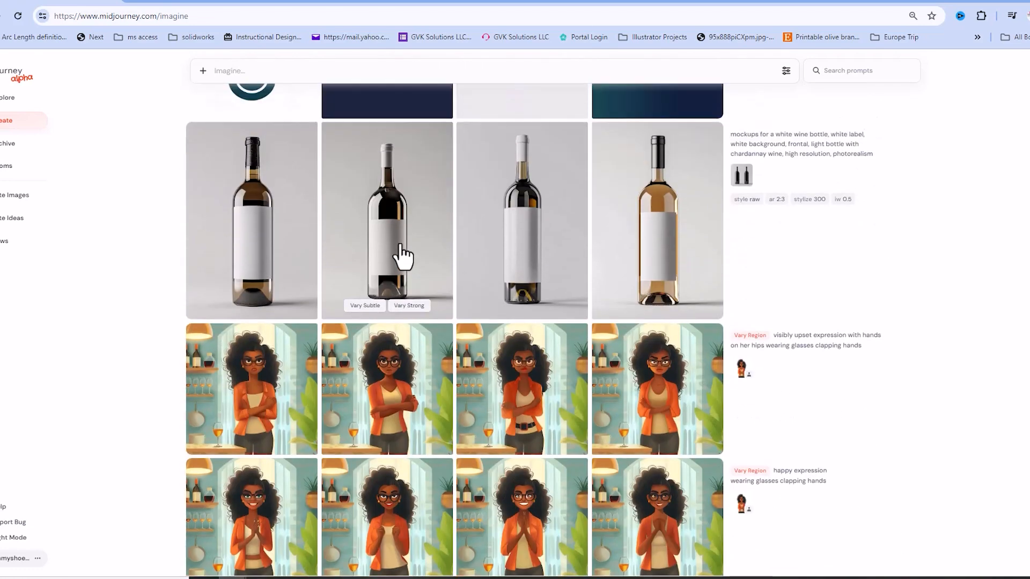
View the first visibly upset image and the first clapping-hands image of the woman at full size.
scroll(440, 381, "down", 3)
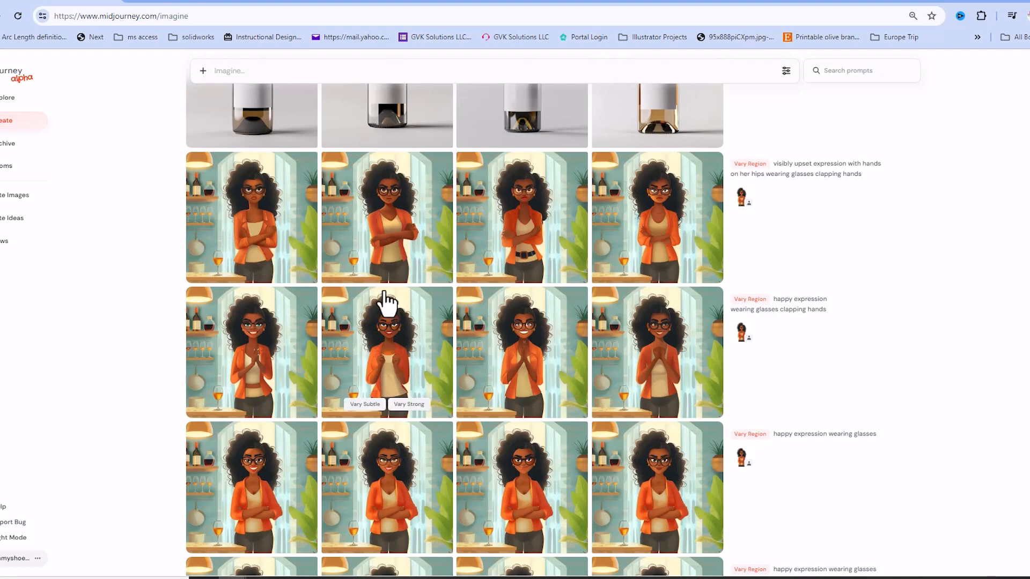
left_click(251, 222)
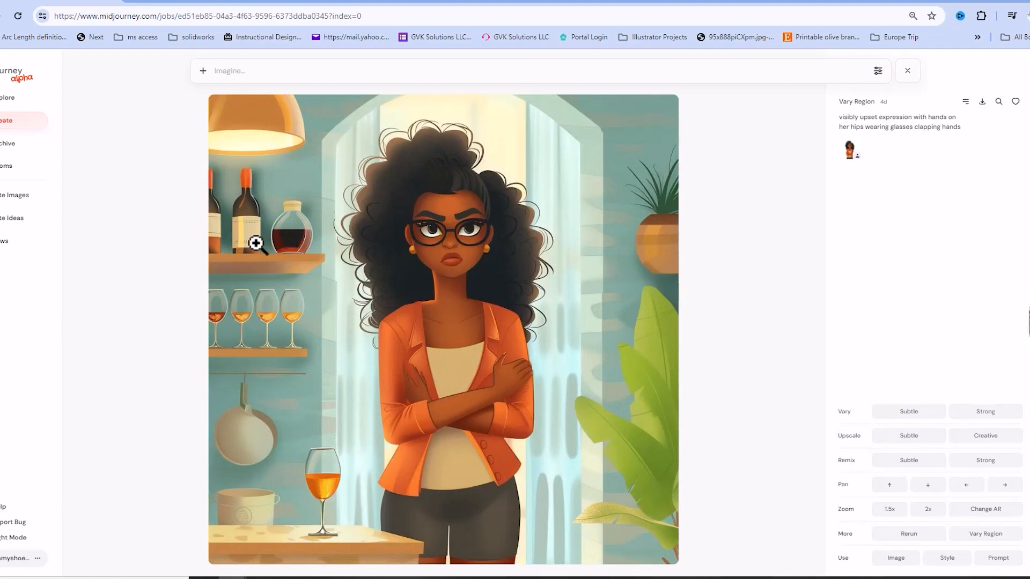
left_click(181, 290)
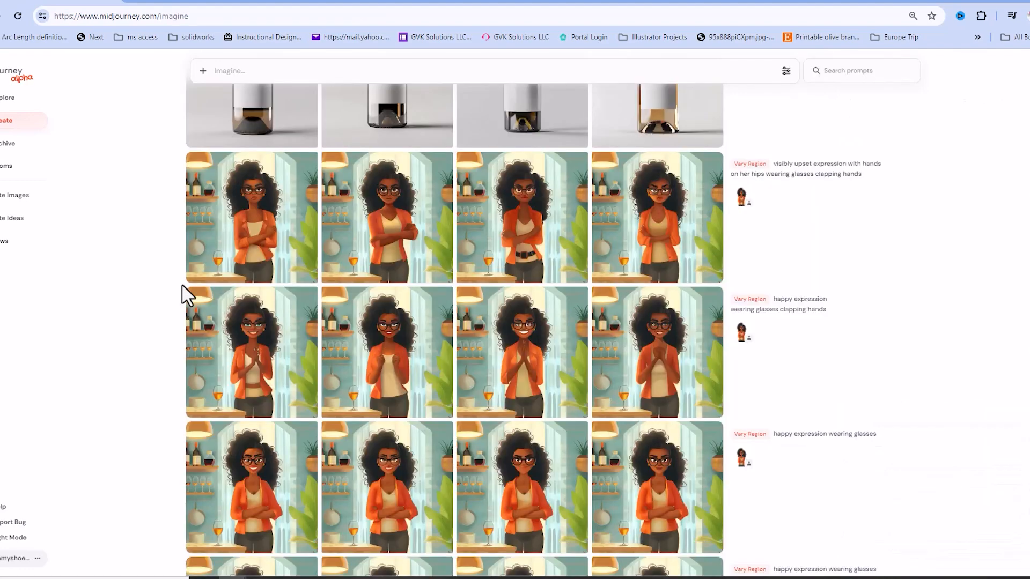
left_click(248, 351)
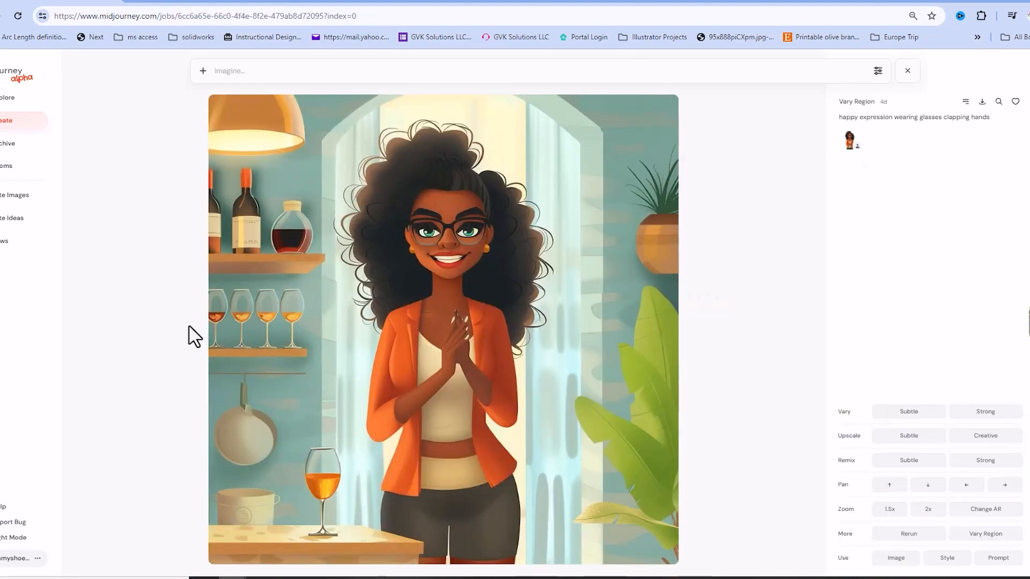
left_click(144, 319)
View the original crossed-arms woman from the wine tasting room set at full size for comparison.
scroll(181, 314, "down", 5)
scroll(186, 314, "down", 6)
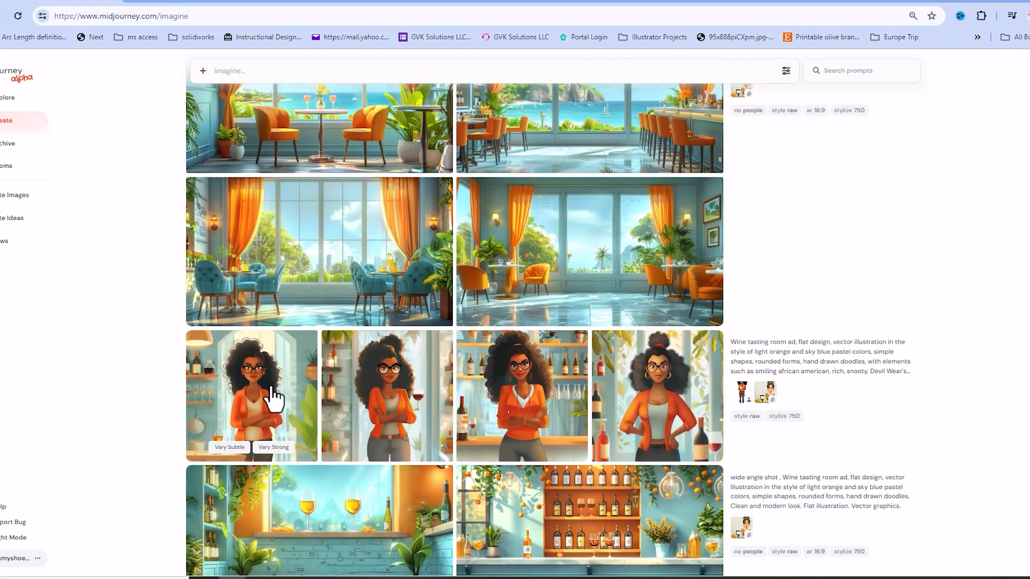
left_click(273, 399)
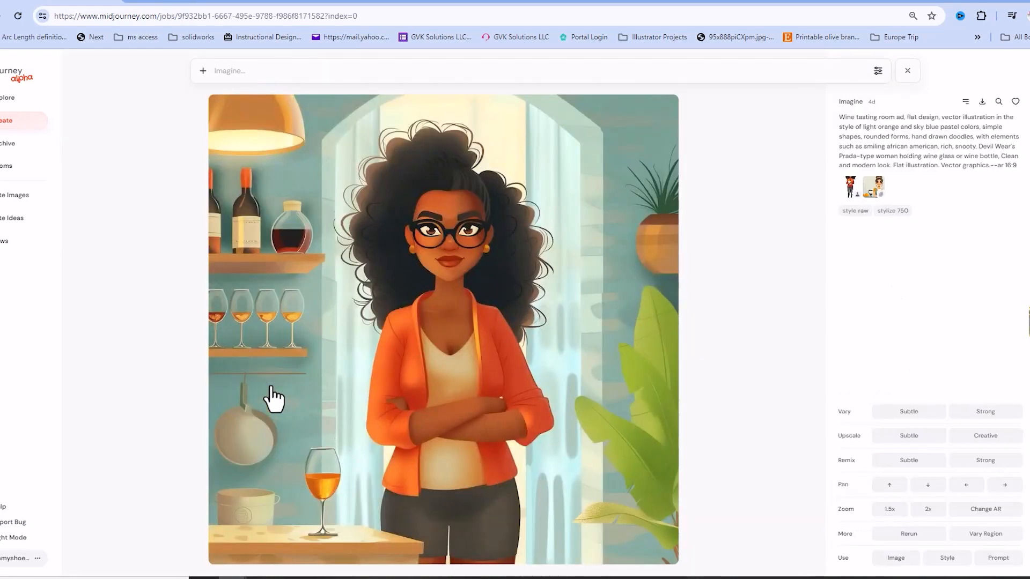
left_click(153, 303)
Browse the expression sets, wine bottle mockups, chain-link logo designs and robot images, ending back at the wine bottle mockups.
scroll(166, 236, "up", 7)
scroll(172, 239, "up", 3)
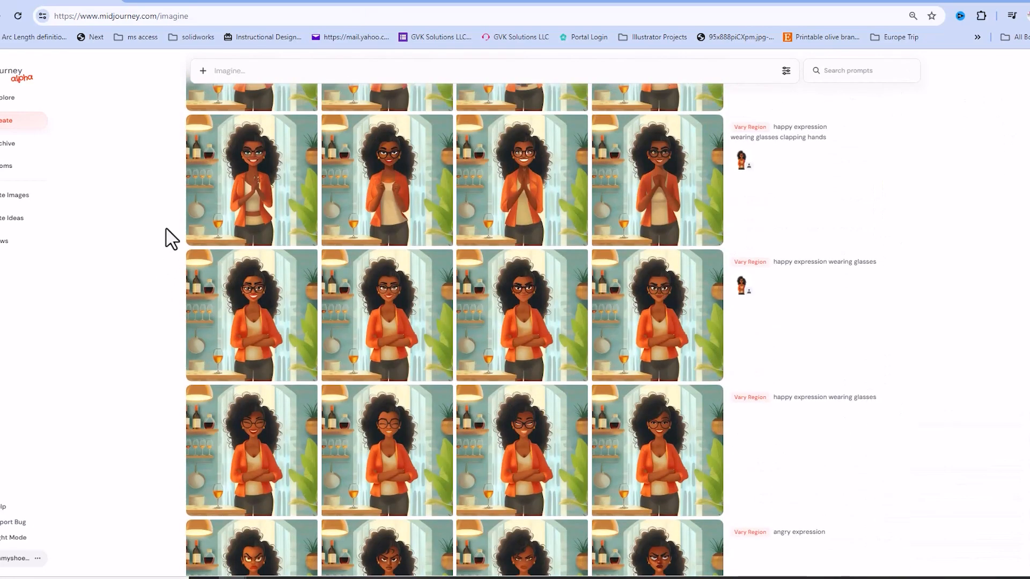
scroll(171, 239, "up", 3)
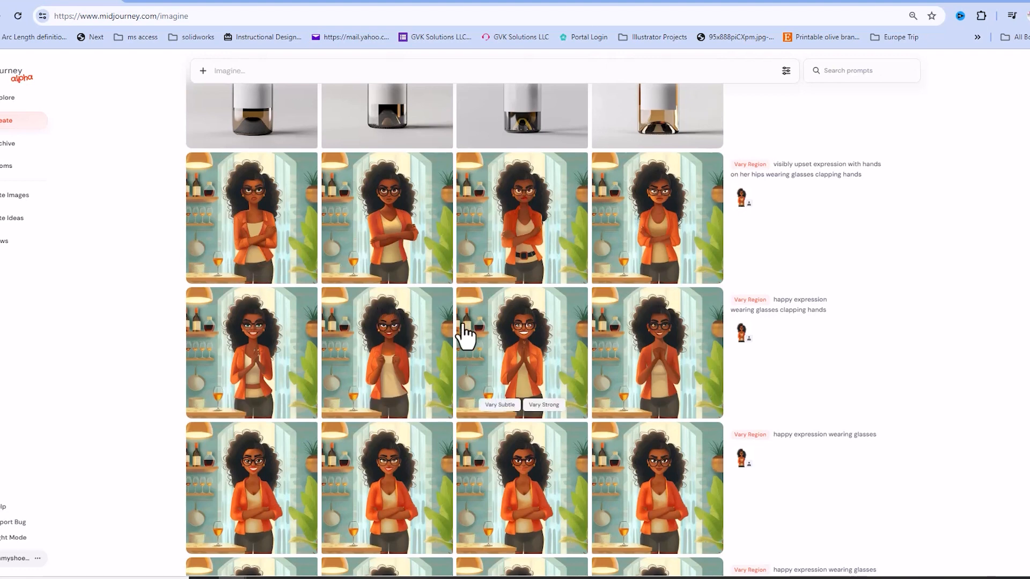
scroll(464, 335, "up", 5)
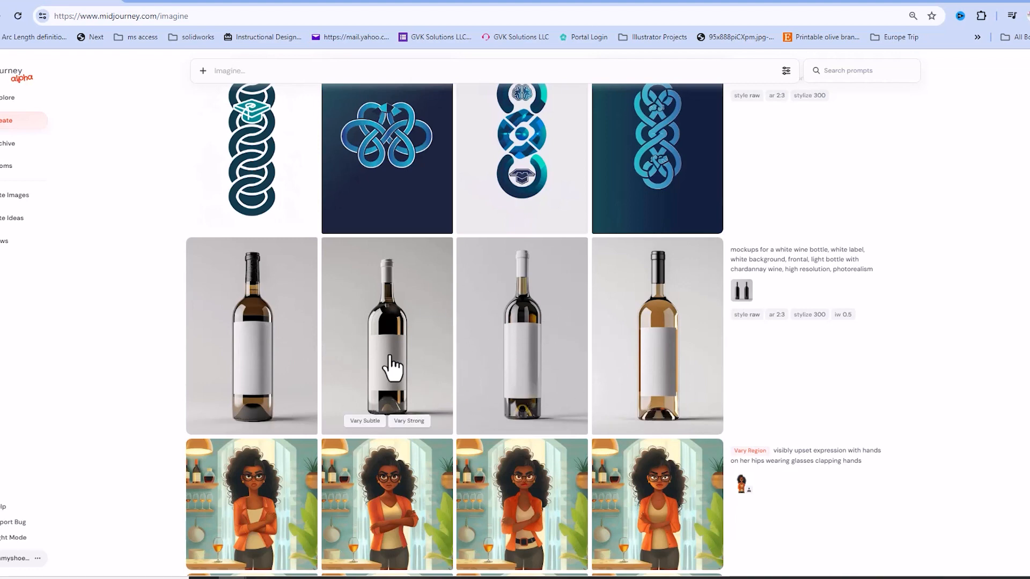
scroll(519, 386, "up", 3)
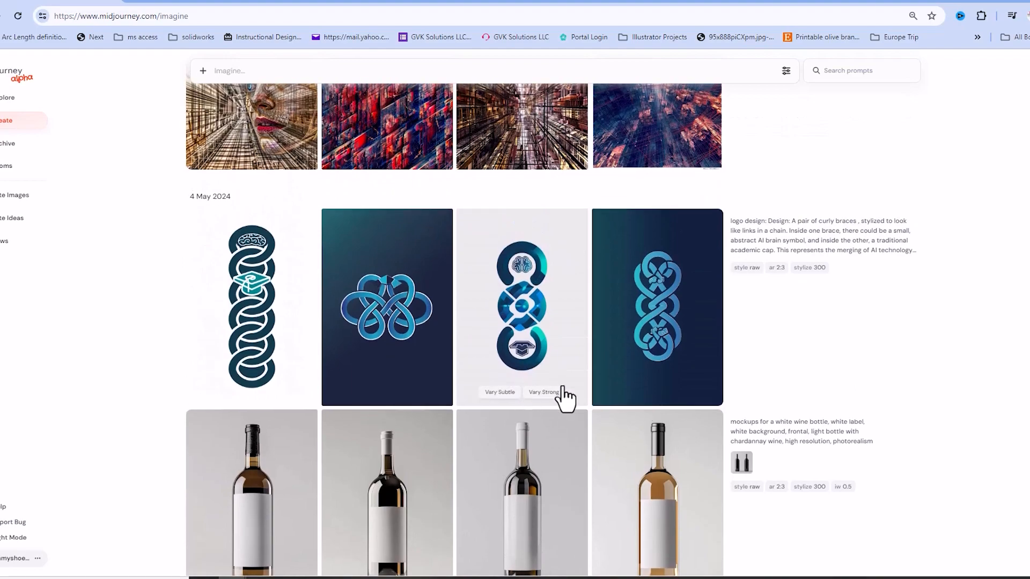
scroll(564, 399, "up", 5)
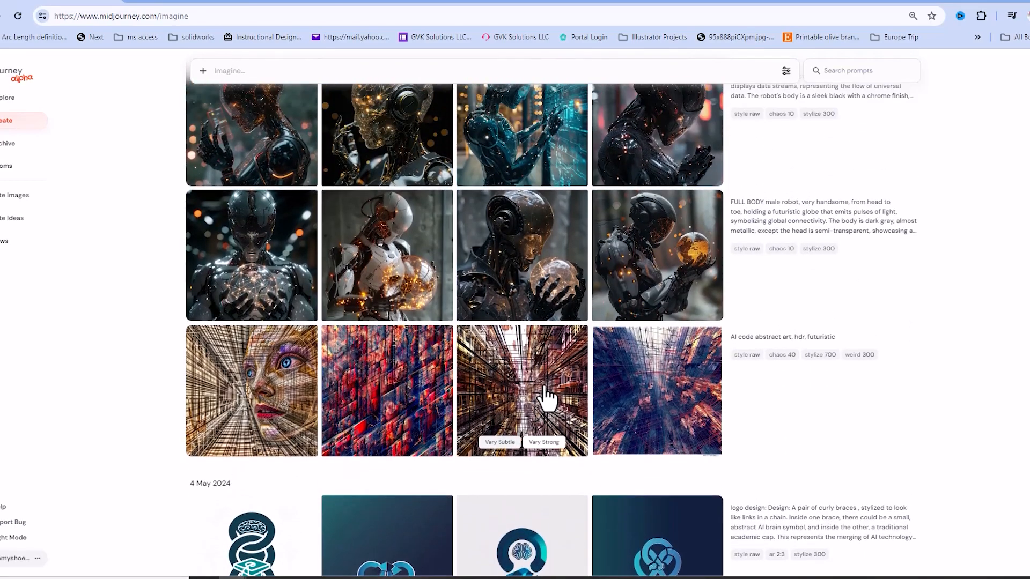
scroll(547, 397, "up", 3)
scroll(545, 395, "up", 3)
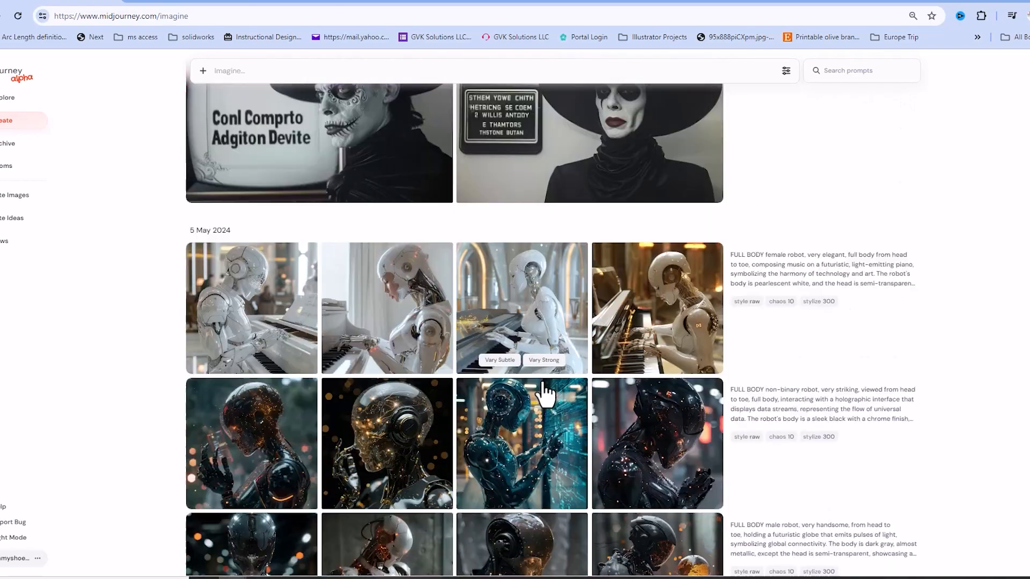
scroll(530, 389, "down", 14)
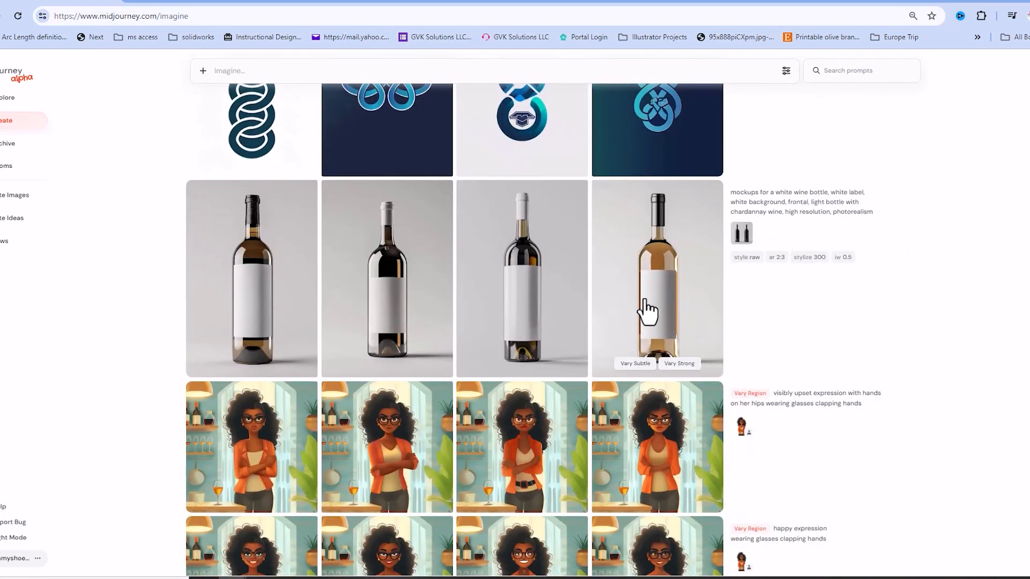
scroll(379, 311, "down", 2)
scroll(430, 230, "up", 2)
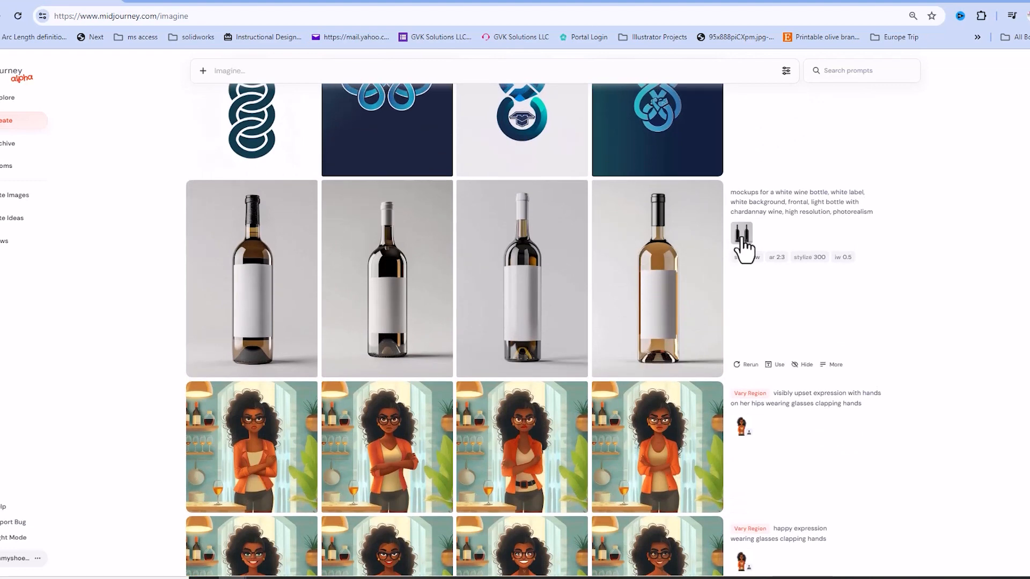
Examine the reference image of the white wine bottle mockups and the fourth, light-coloured bottle at full size.
left_click(742, 234)
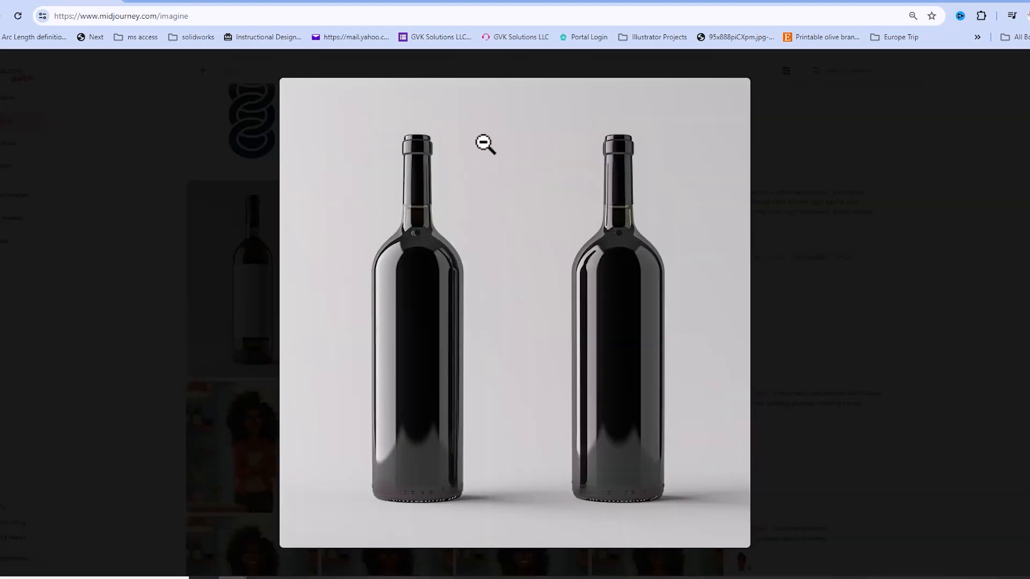
left_click(170, 185)
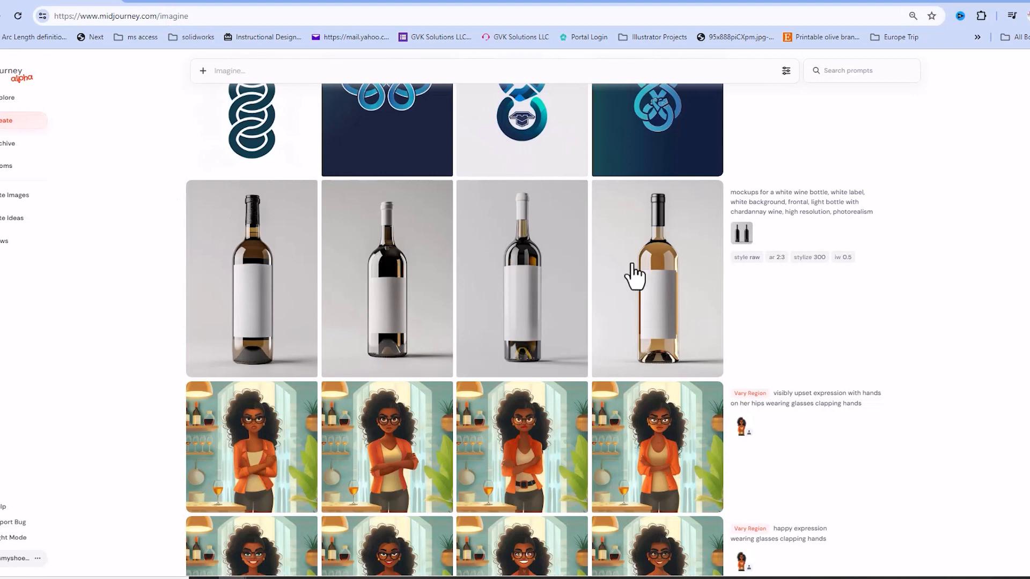
left_click(678, 269)
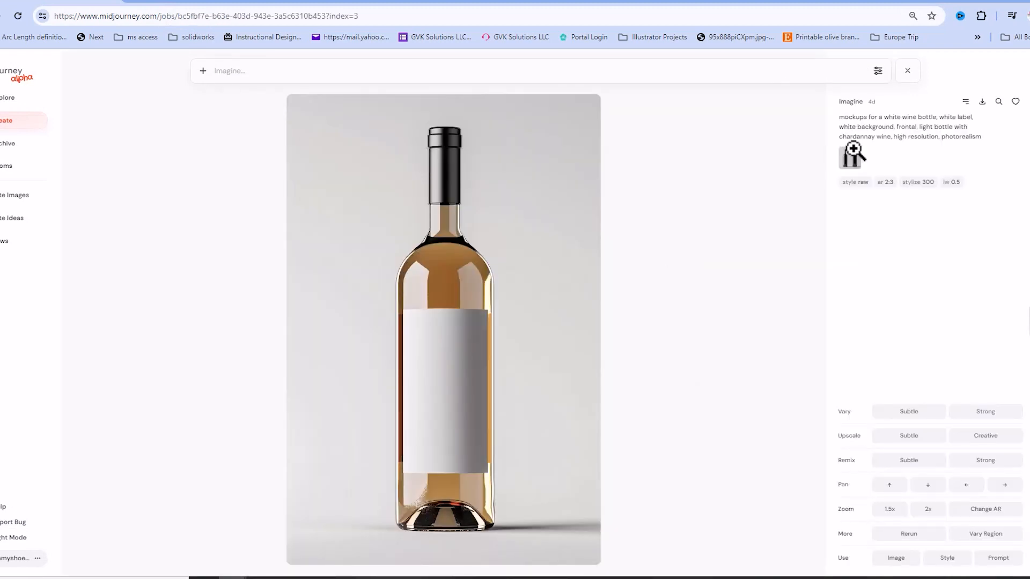
left_click(449, 282)
left_click(166, 317)
left_click(164, 321)
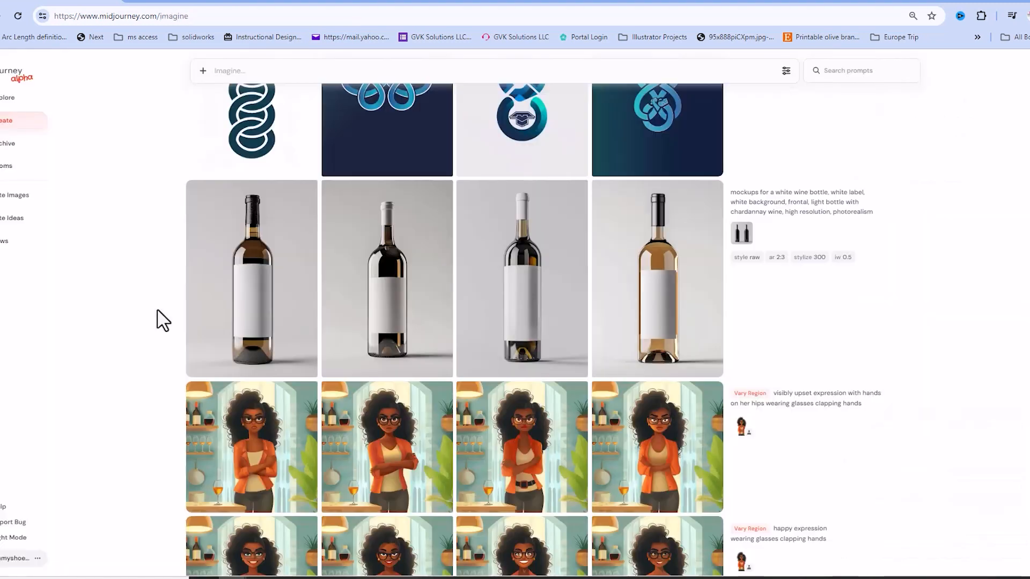
mouse_move(195, 328)
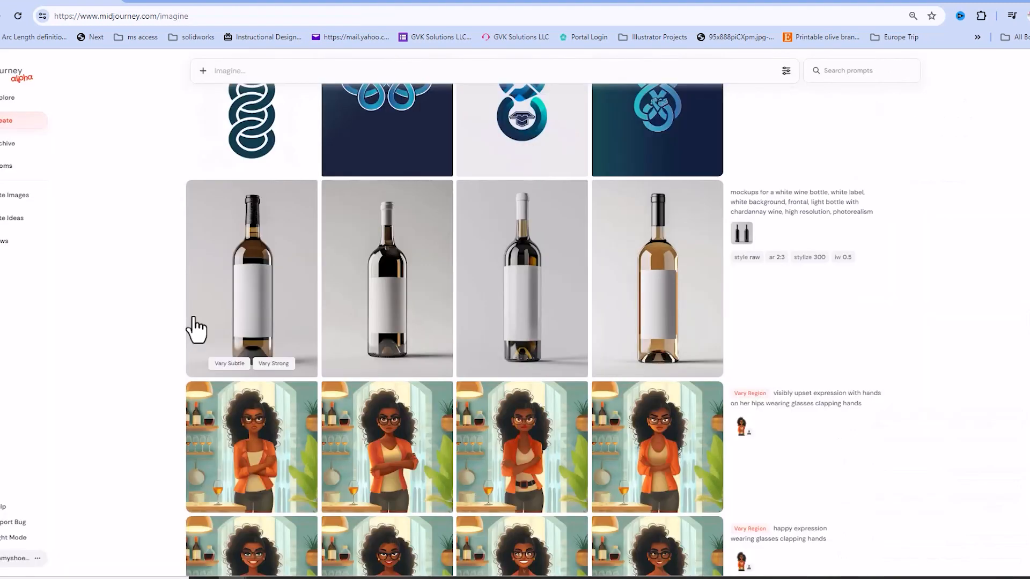